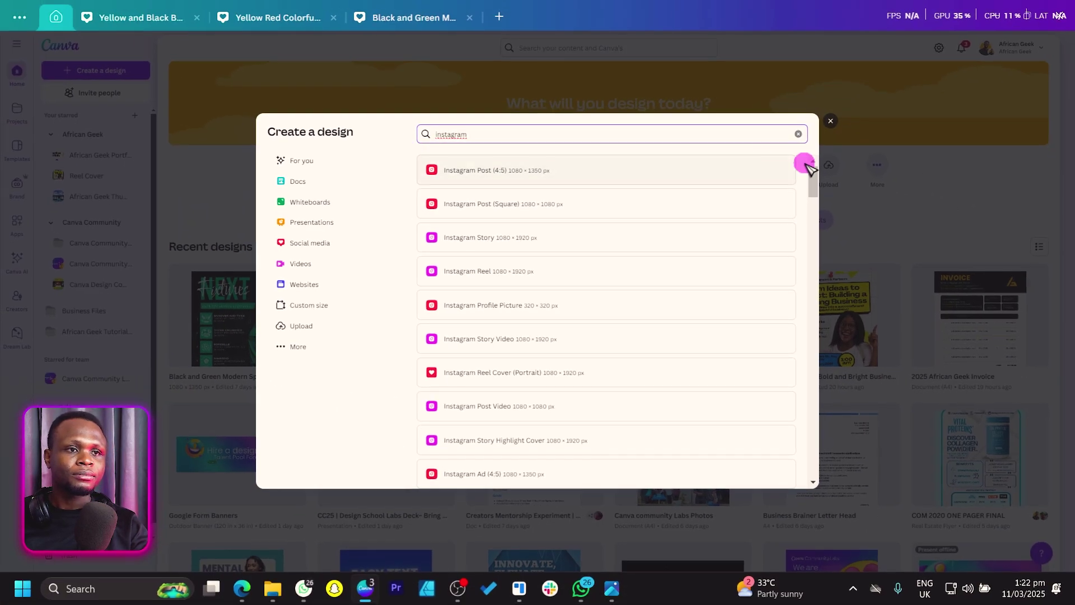
# - Switch to the Yellow Red Colorful Festival Event Instagram Post design and set the blank page 2's background colour to purple #671D9A
pyautogui.click(603, 104)
pyautogui.click(277, 17)
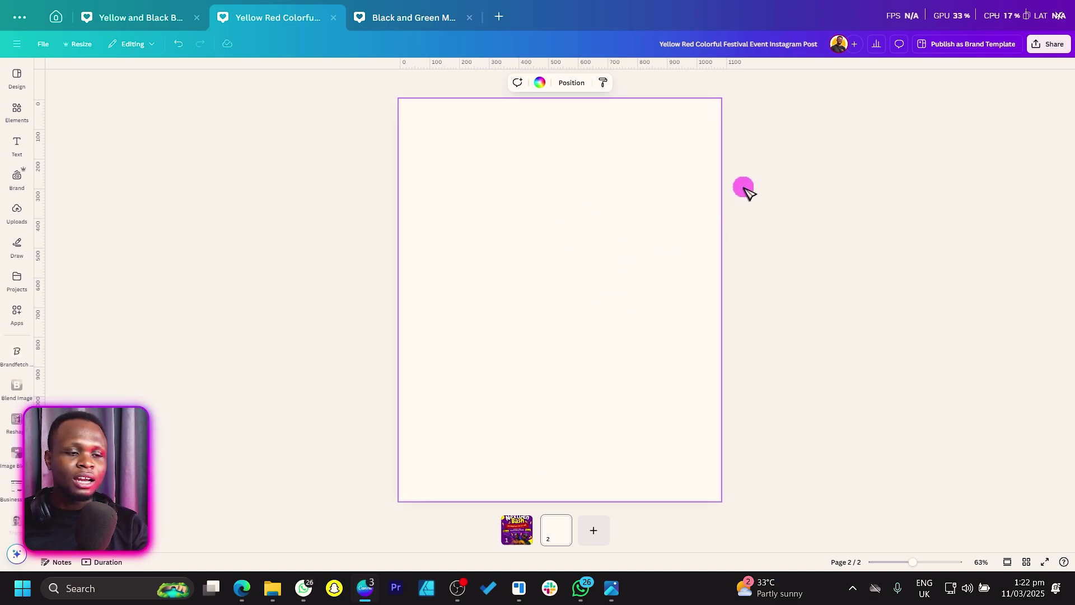
pyautogui.click(539, 82)
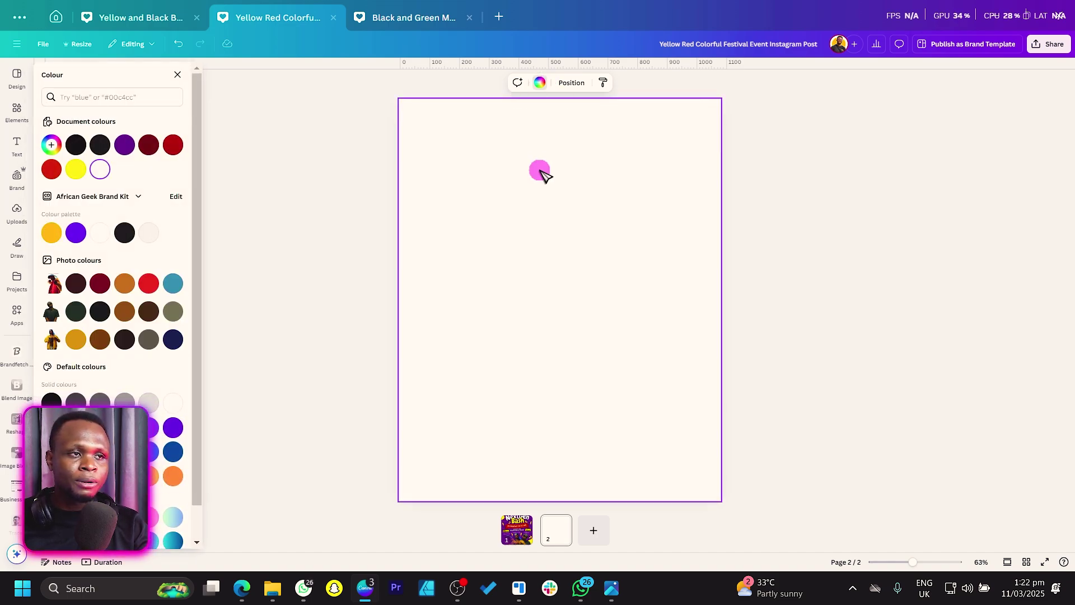
pyautogui.click(126, 146)
pyautogui.click(51, 145)
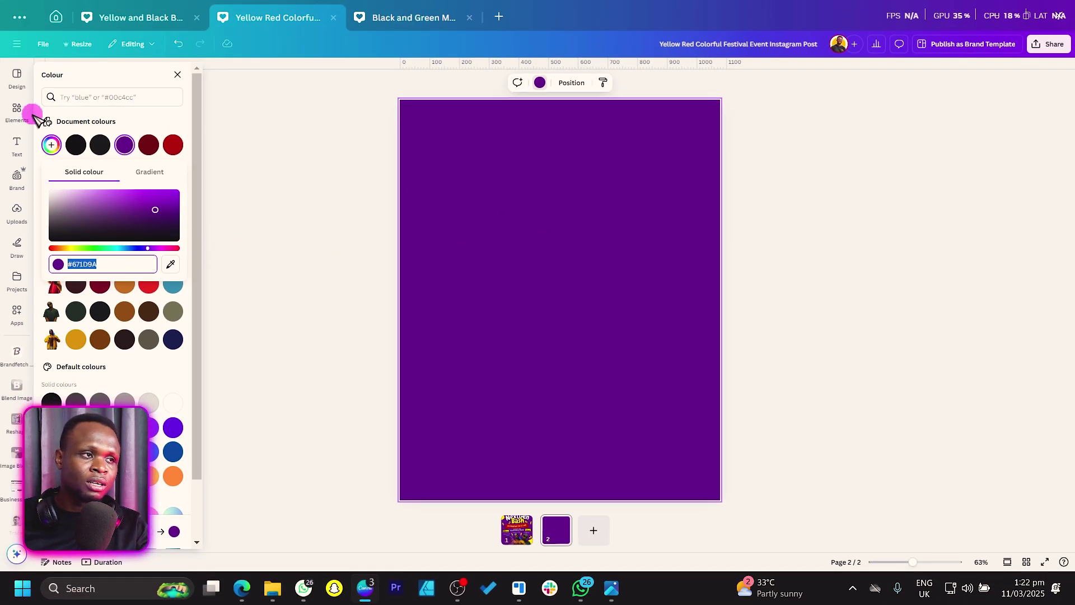
# - Add the Squiggle Abstract Pattern from the recently used elements and enlarge it over the upper half of the page
pyautogui.click(17, 109)
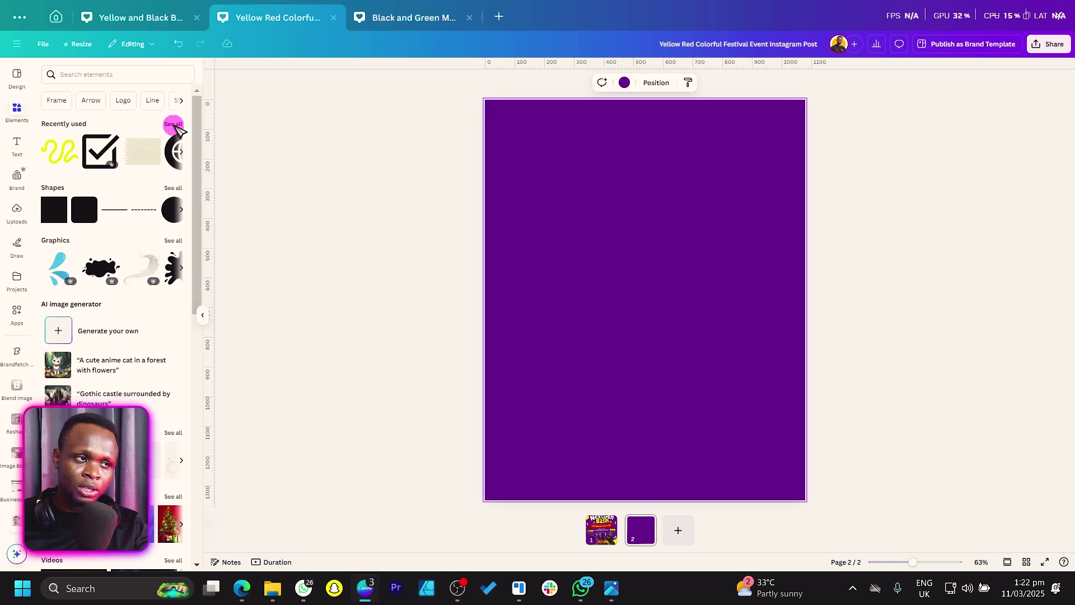
pyautogui.click(174, 125)
pyautogui.scroll(-10, 158, 252)
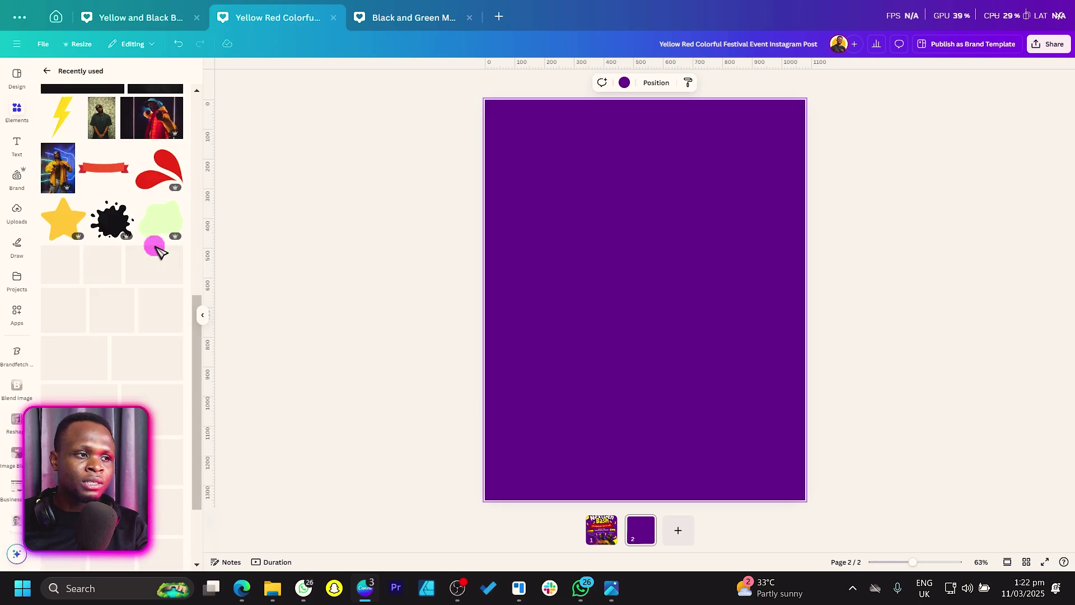
pyautogui.scroll(-2, 159, 252)
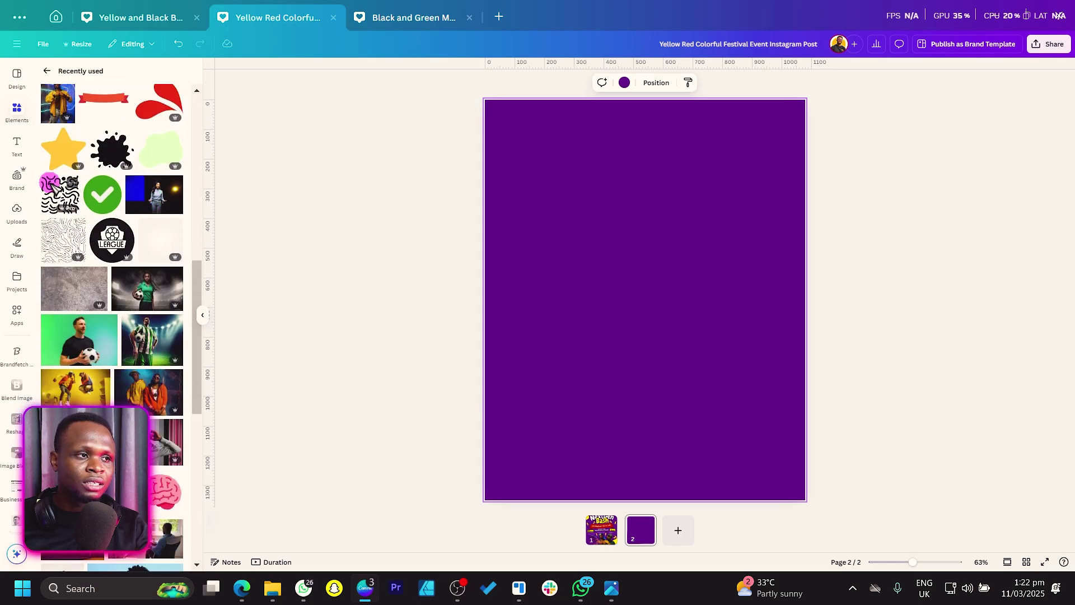
pyautogui.click(72, 183)
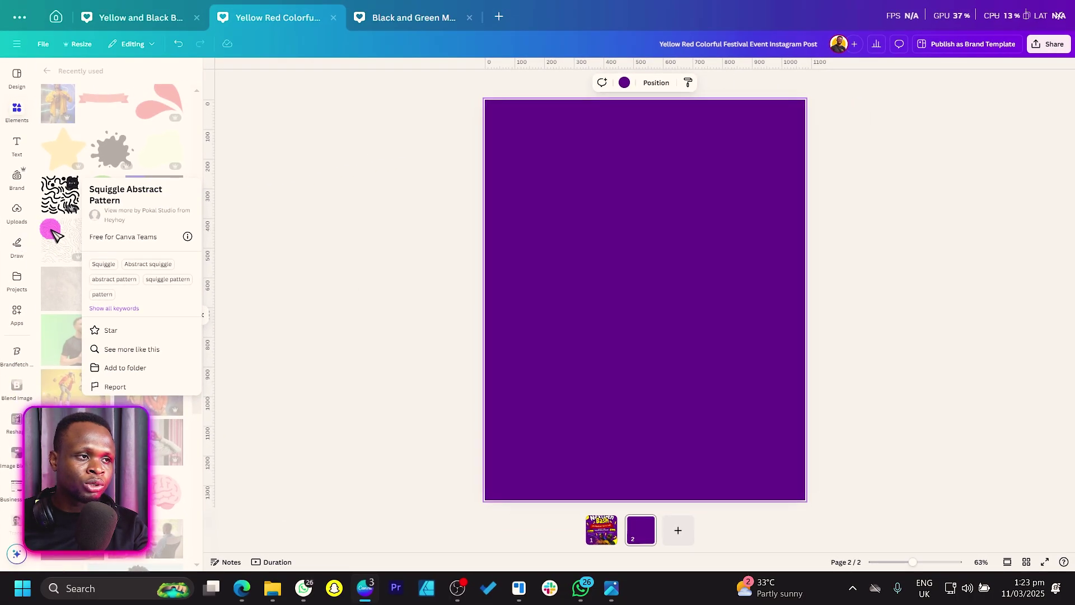
pyautogui.click(55, 195)
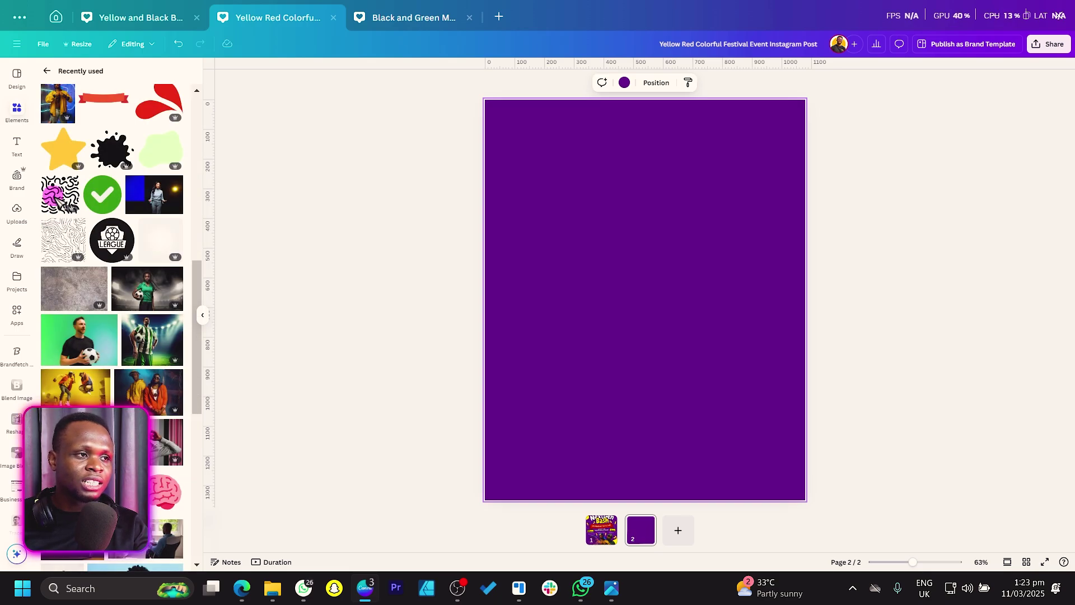
pyautogui.click(55, 194)
pyautogui.moveTo(513, 297)
pyautogui.mouseDown()
pyautogui.moveTo(588, 278)
pyautogui.moveTo(599, 180)
pyautogui.moveTo(585, 135)
pyautogui.mouseUp()
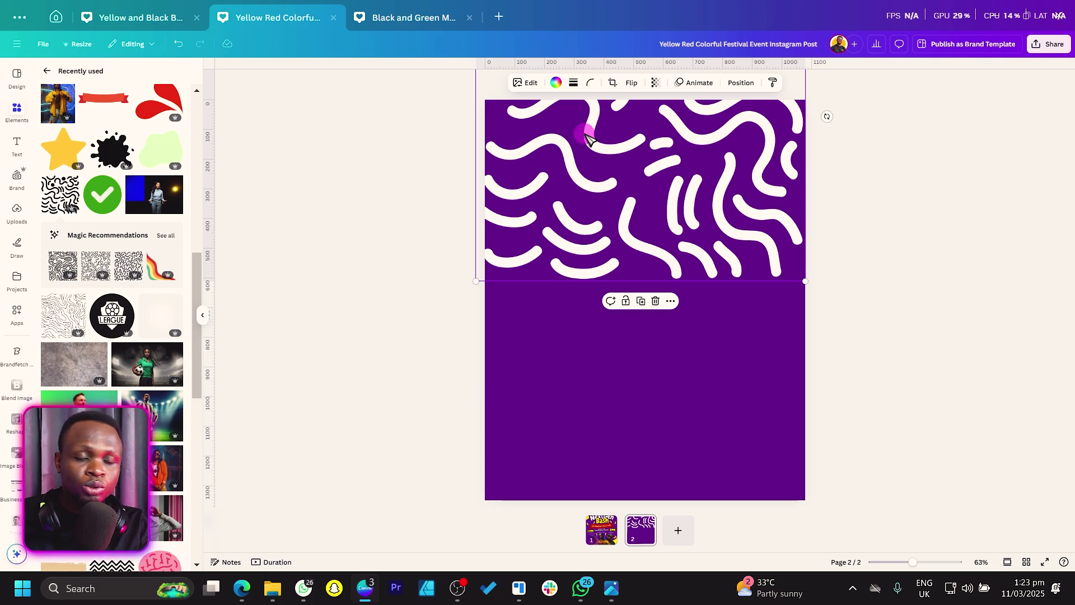
# - Duplicate the squiggle pattern over the lower half of the page and flip the copy horizontally, aligned with the original
pyautogui.hotkey('ctrl', 'd')
pyautogui.moveTo(588, 137)
pyautogui.mouseDown()
pyautogui.moveTo(619, 508)
pyautogui.moveTo(604, 429)
pyautogui.mouseUp()
pyautogui.click(633, 84)
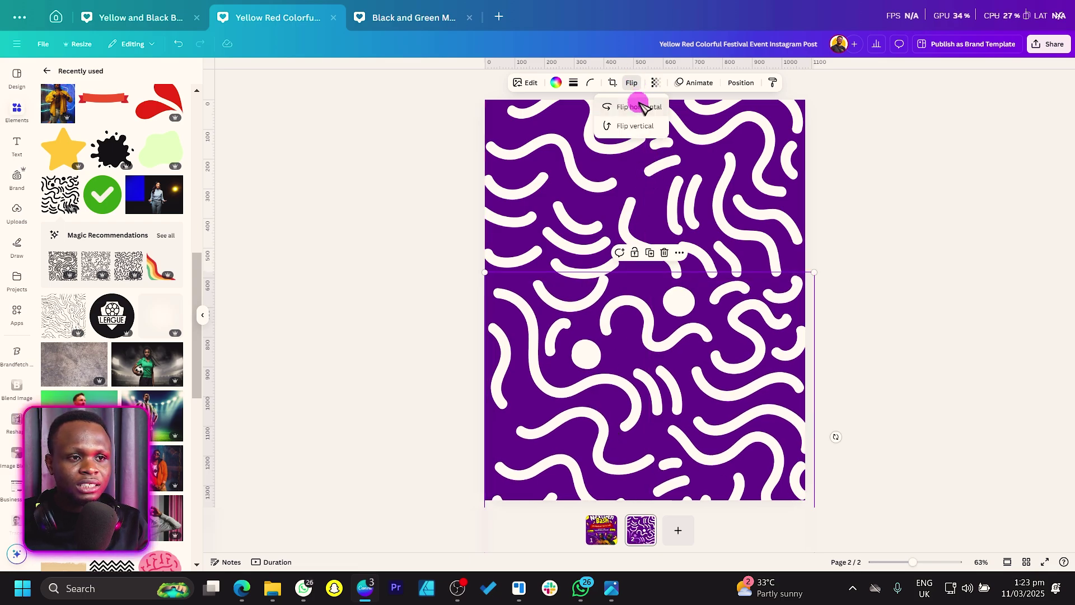
pyautogui.click(642, 106)
pyautogui.click(648, 125)
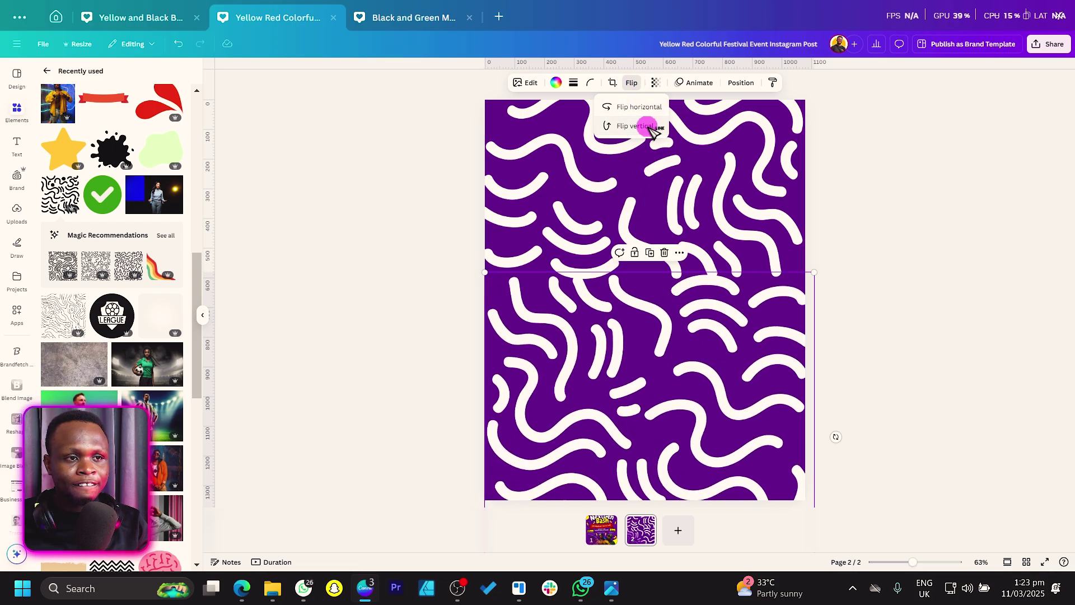
pyautogui.click(648, 127)
pyautogui.moveTo(672, 389); pyautogui.dragTo(666, 390)
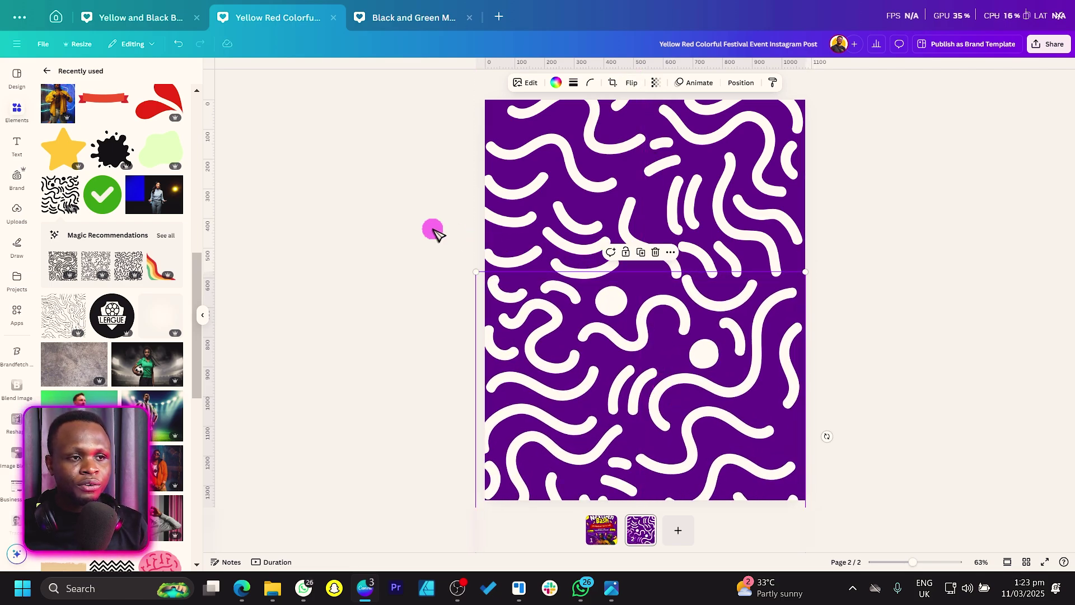
# - Group the two squiggle patterns and centre the group so that it covers the whole page
pyautogui.keyDown('shift'); pyautogui.click(580, 216); pyautogui.keyUp('shift')
pyautogui.moveTo(565, 240); pyautogui.dragTo(590, 244)
pyautogui.click(499, 234)
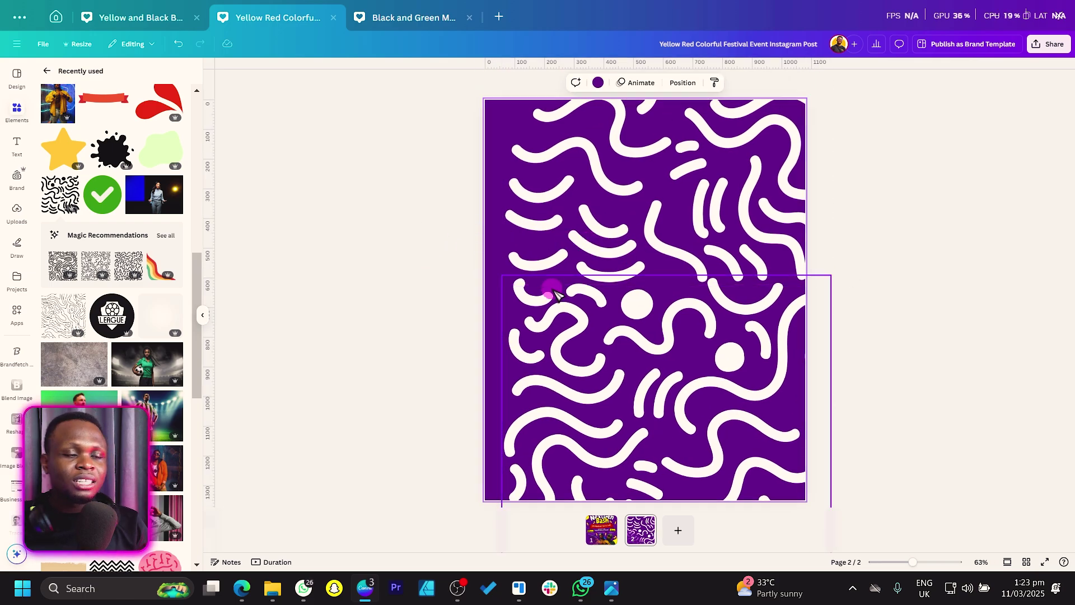
pyautogui.click(652, 340)
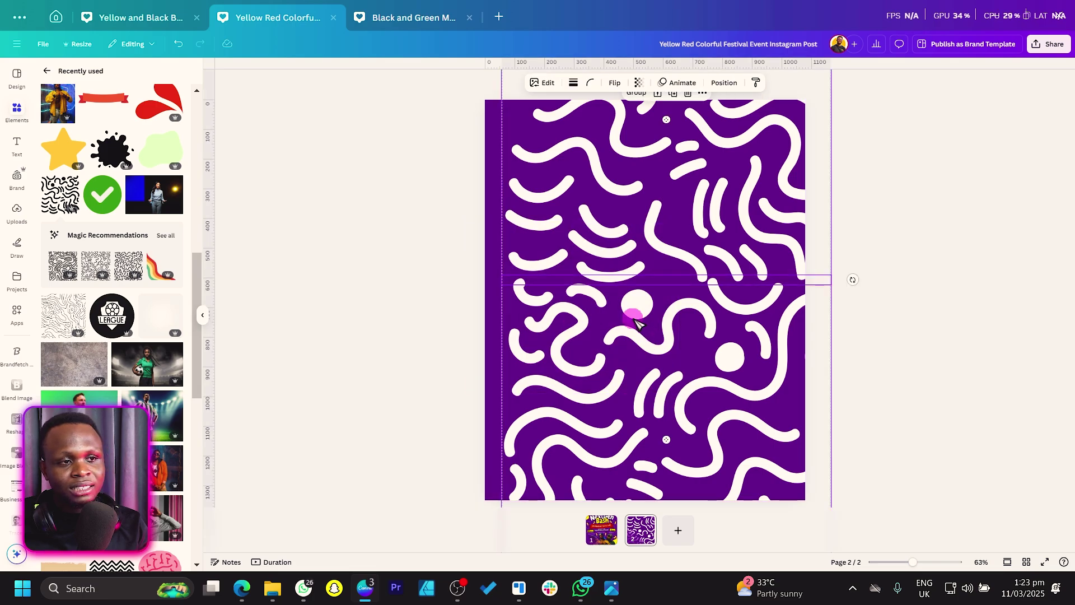
pyautogui.rightClick(643, 178)
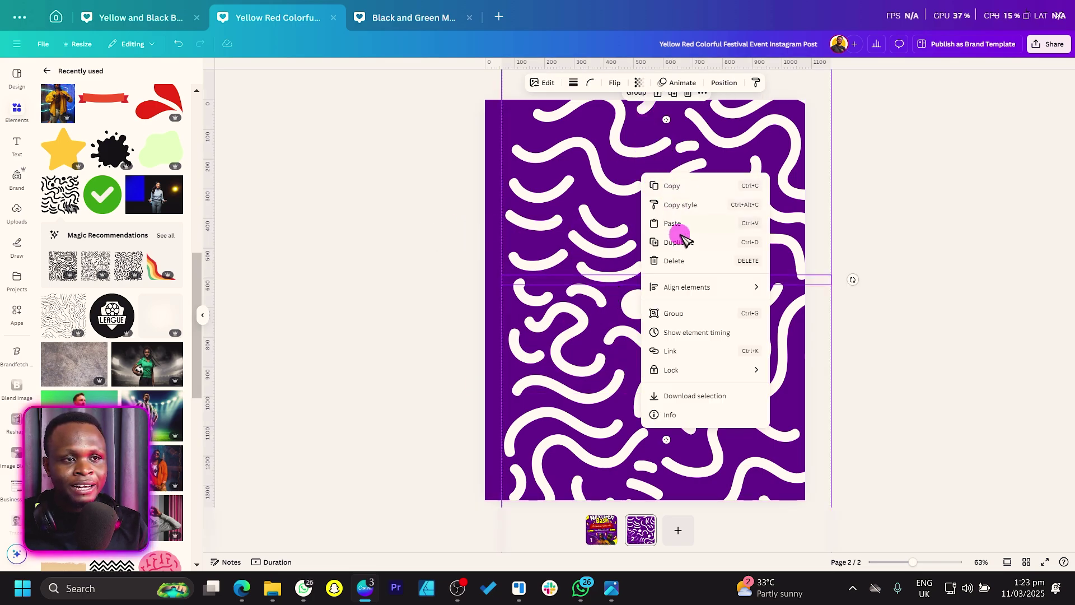
pyautogui.click(680, 313)
pyautogui.moveTo(682, 215); pyautogui.dragTo(658, 217)
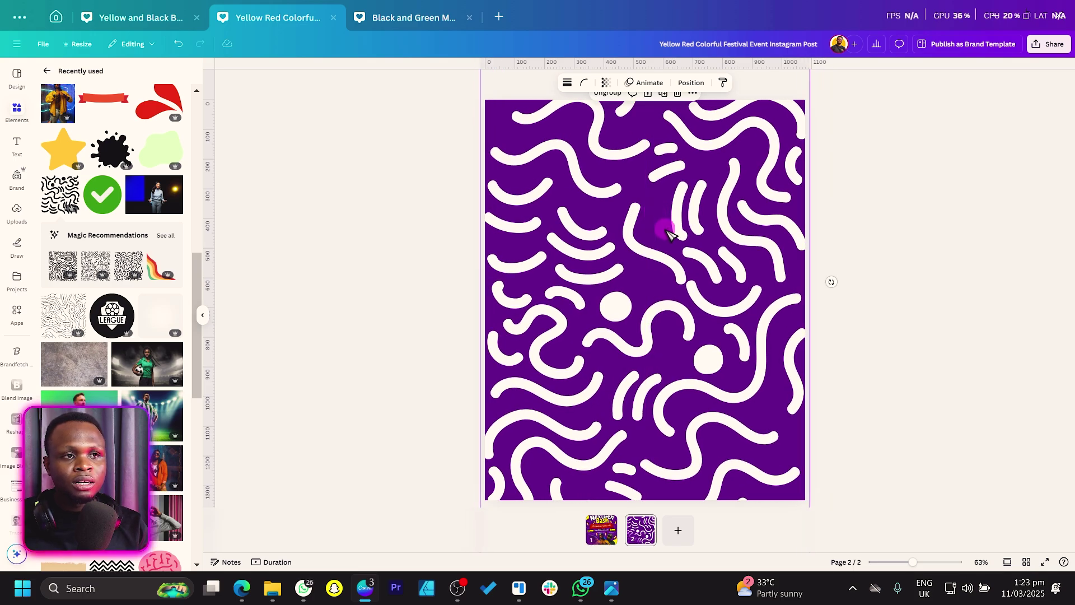
# - Set the grouped pattern's transparency to 10
pyautogui.click(606, 83)
pyautogui.moveTo(621, 124); pyautogui.dragTo(567, 124)
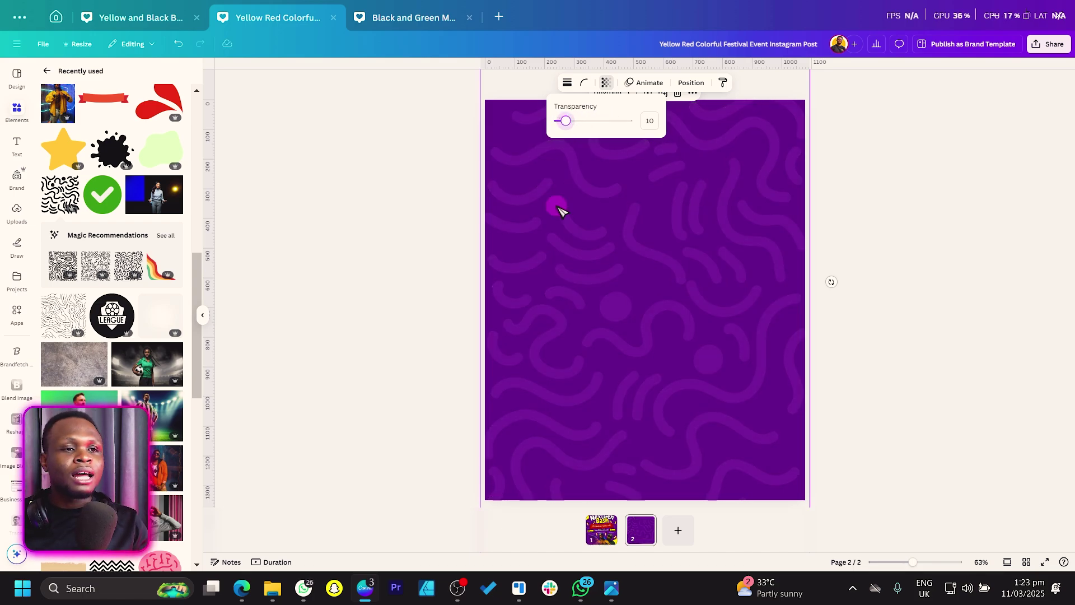
pyautogui.click(397, 317)
pyautogui.click(397, 317)
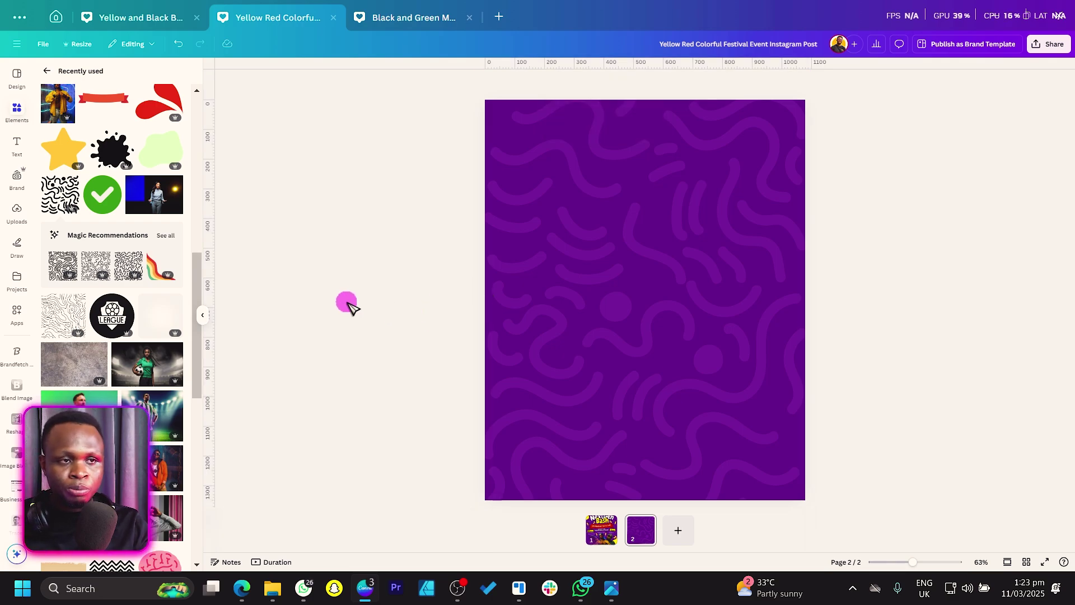
# - Add a text box in the upper part of the page, set its font to Chewy and enlarge it to size 79.6
pyautogui.press('t')
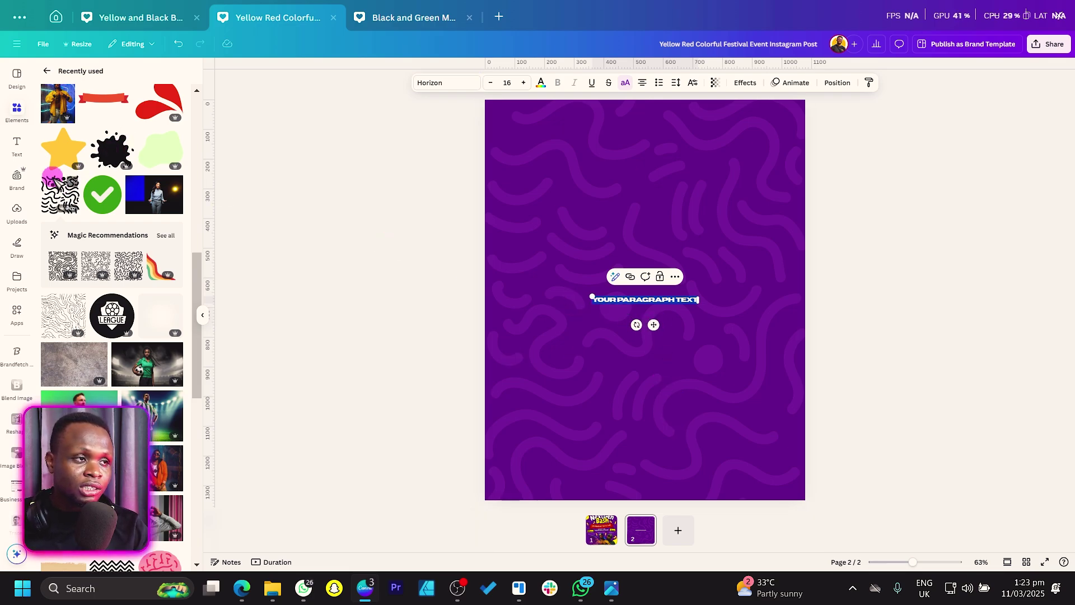
pyautogui.click(21, 144)
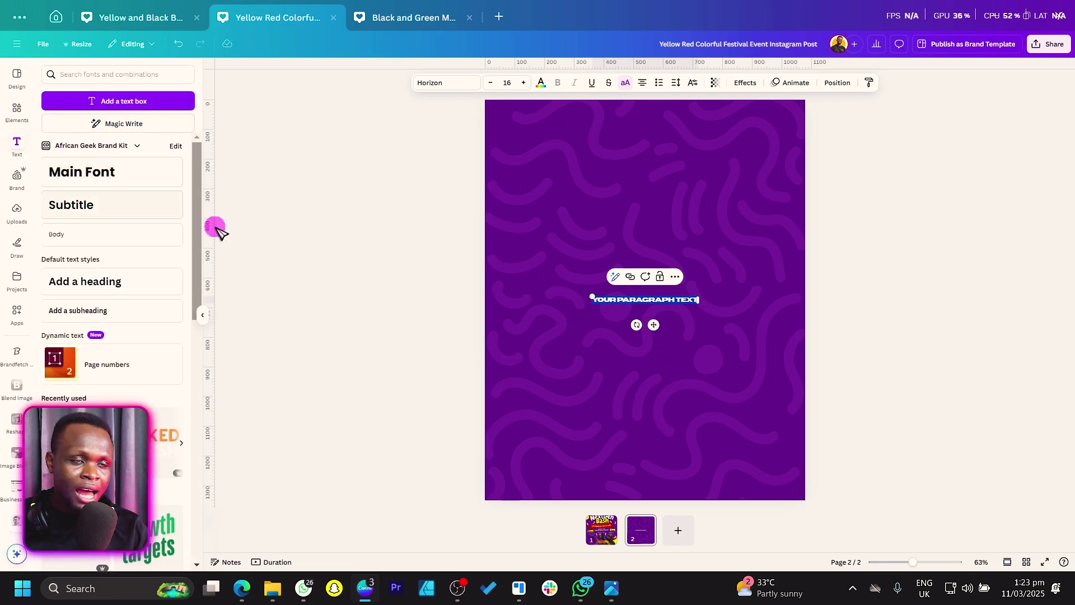
pyautogui.moveTo(653, 325); pyautogui.dragTo(657, 224)
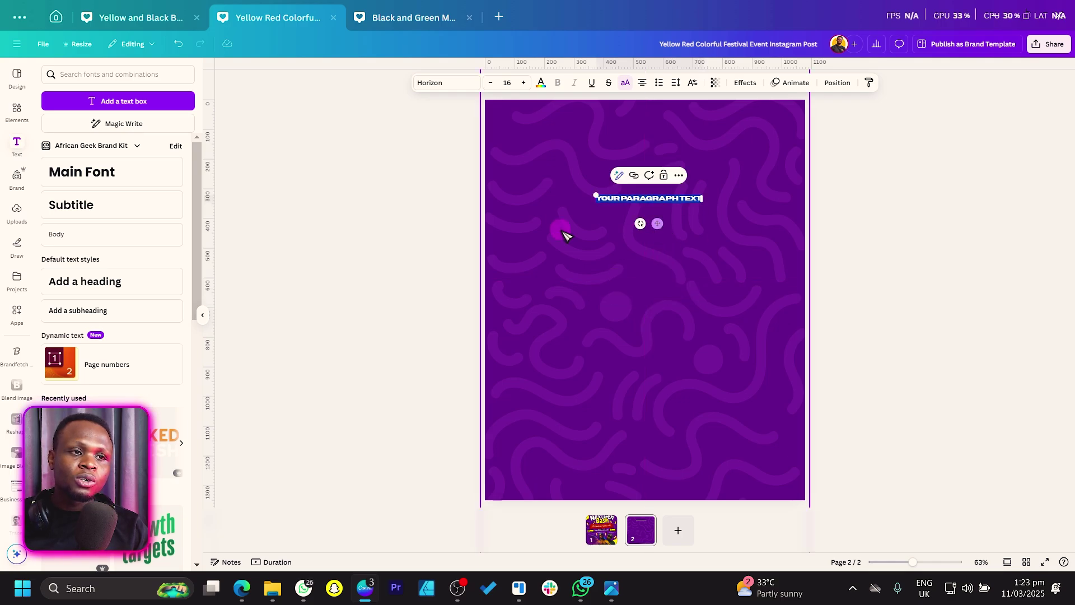
pyautogui.click(436, 84)
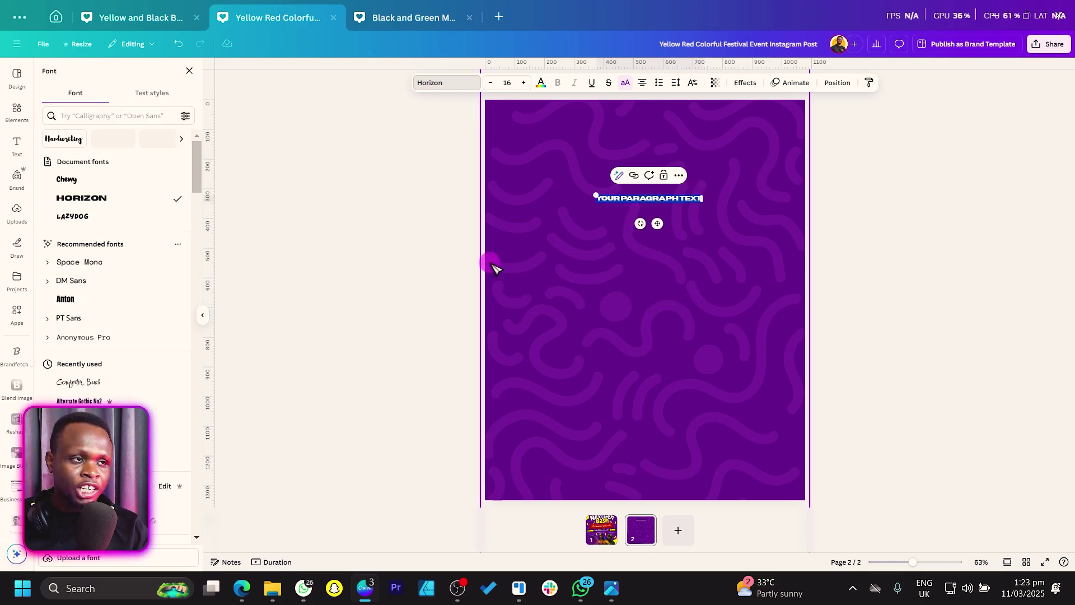
pyautogui.click(91, 181)
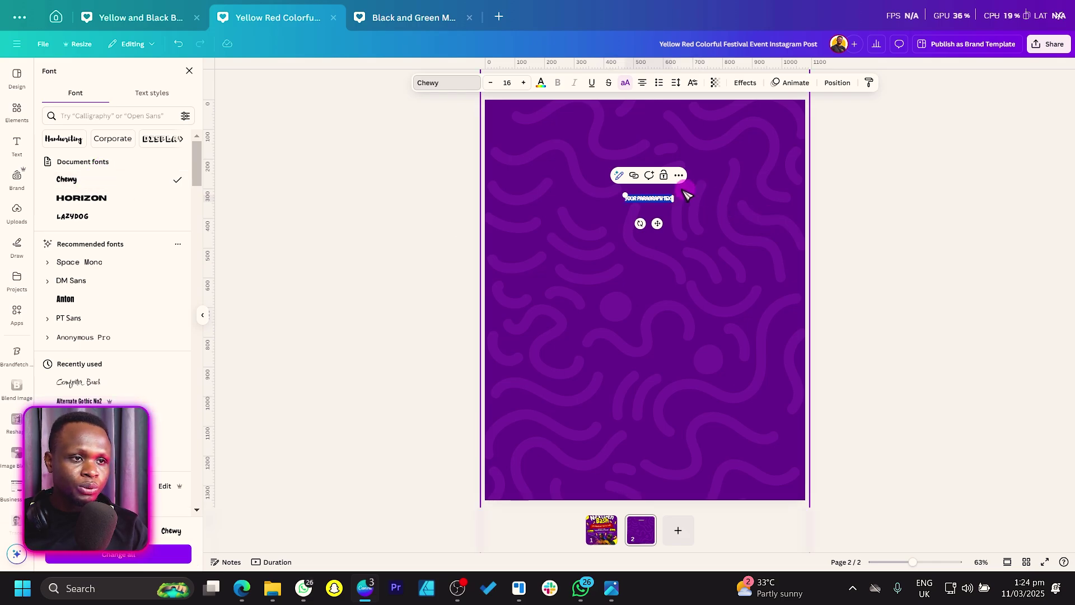
pyautogui.moveTo(623, 192); pyautogui.dragTo(437, 165)
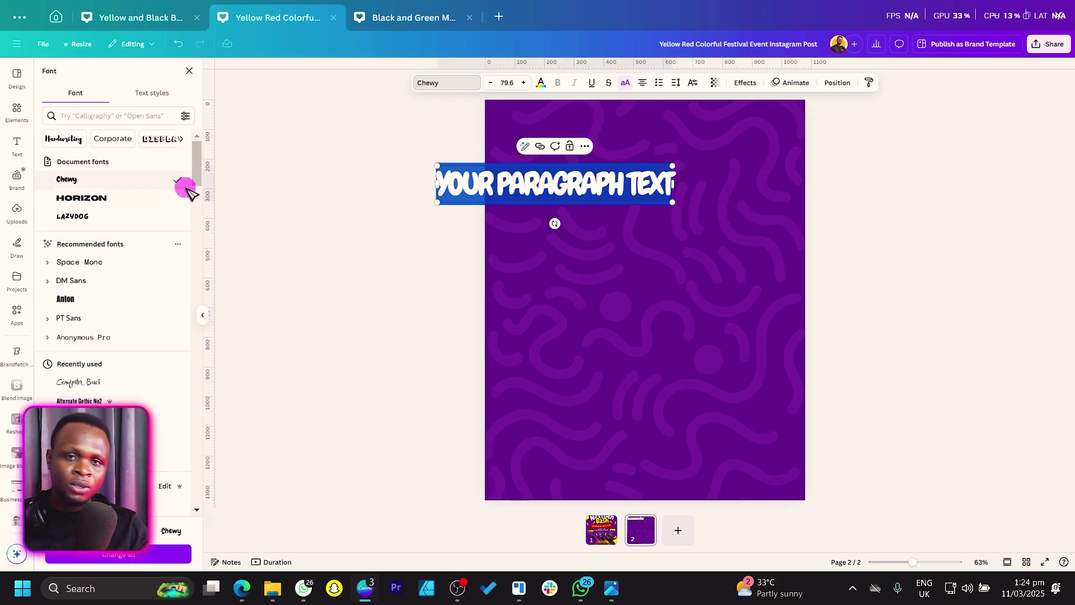
pyautogui.click(96, 222)
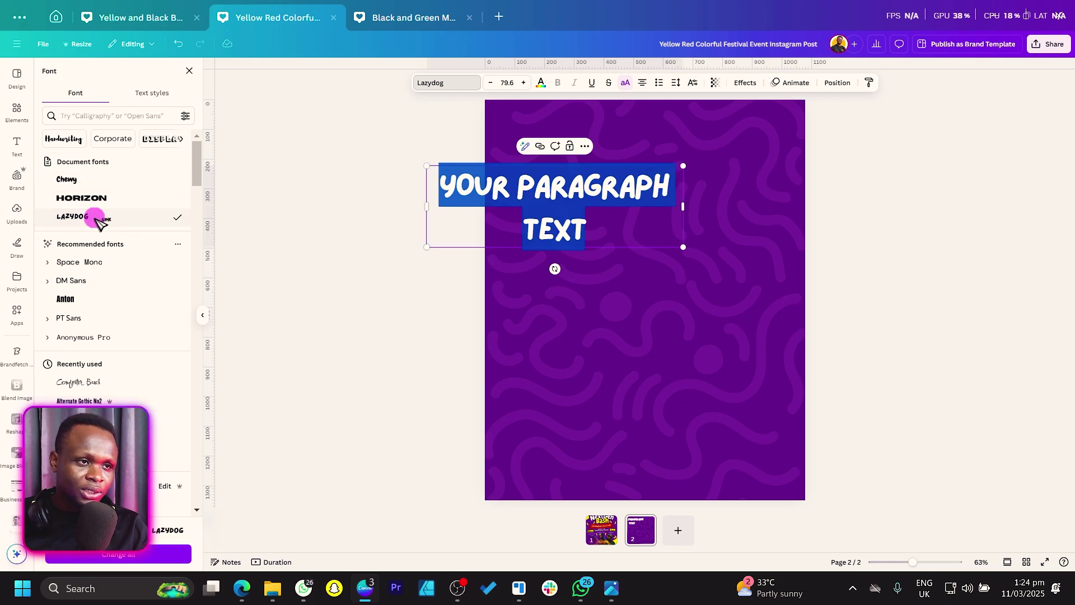
pyautogui.click(104, 183)
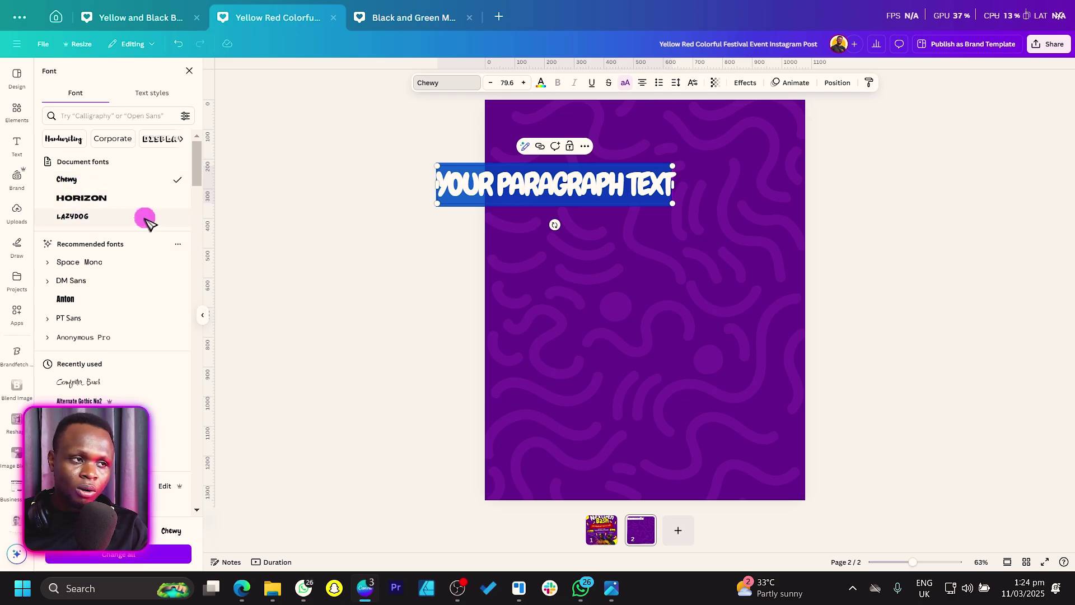
# - Centre the text box near the page's upper edge, turn off uppercase and replace its text with "NextGen"
pyautogui.click(420, 228)
pyautogui.moveTo(560, 185); pyautogui.dragTo(621, 183)
pyautogui.write('NEXT')
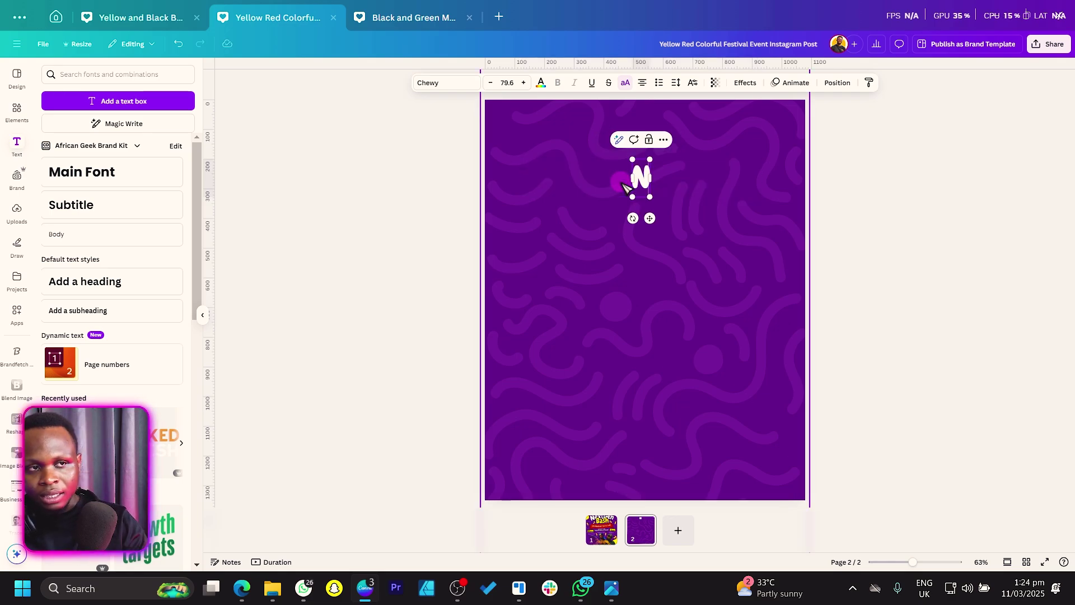
pyautogui.click(625, 82)
pyautogui.write('Gen')
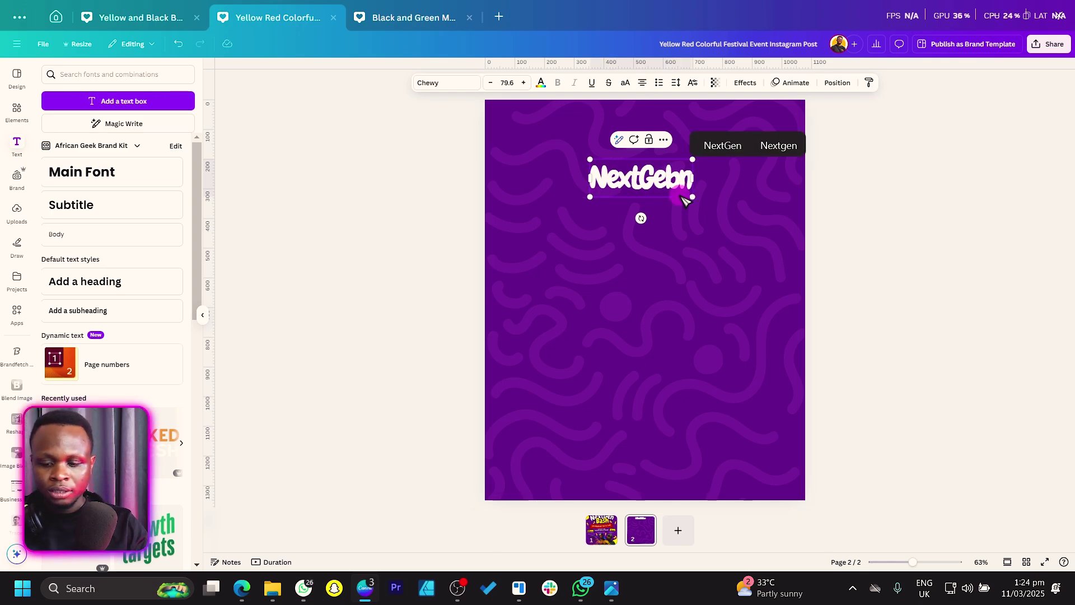
pyautogui.hotkey('ctrl', 'd')
pyautogui.click(325, 314)
# - Duplicate the NextGen text, place the copy below it and change the copy's text to "Bash"
pyautogui.click(655, 185)
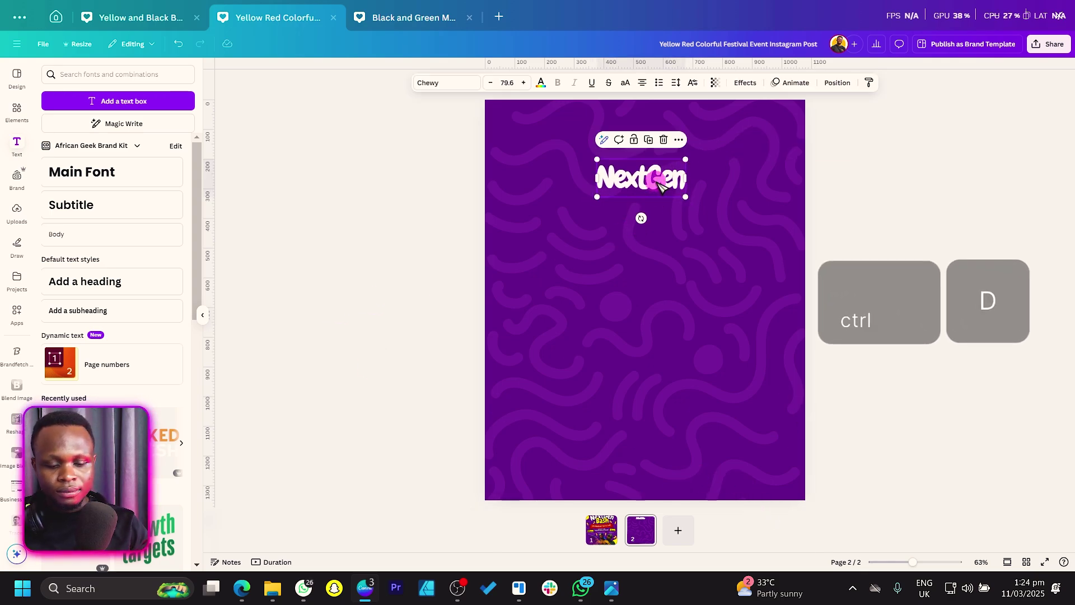
pyautogui.hotkey('ctrl', 'd')
pyautogui.moveTo(690, 232); pyautogui.dragTo(653, 244)
pyautogui.write('Bash')
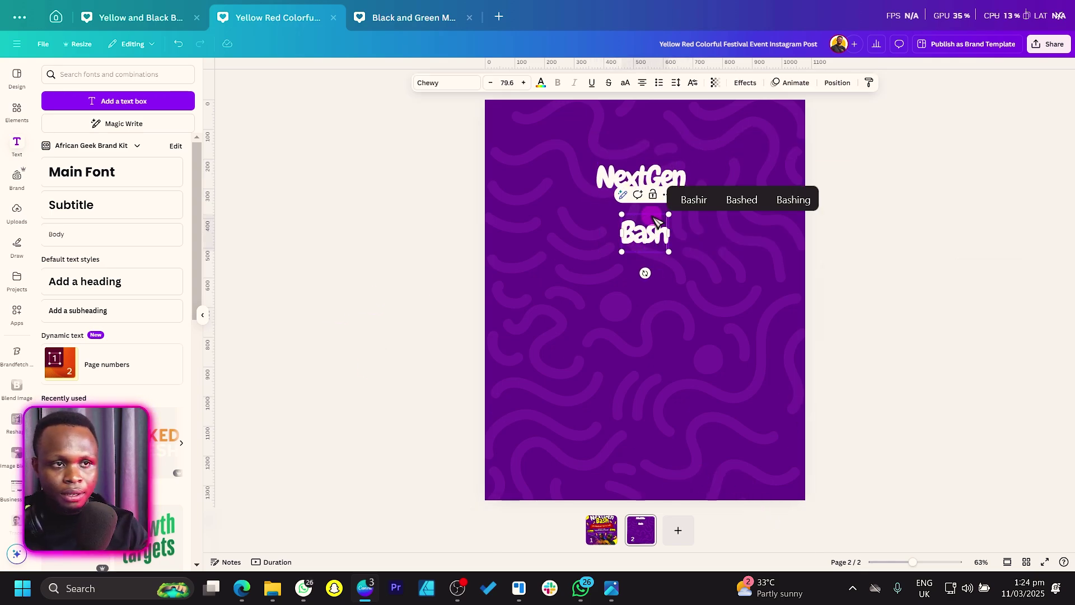
# - Loosen the letter spacing of the NextGen text slightly
pyautogui.click(654, 181)
pyautogui.click(676, 84)
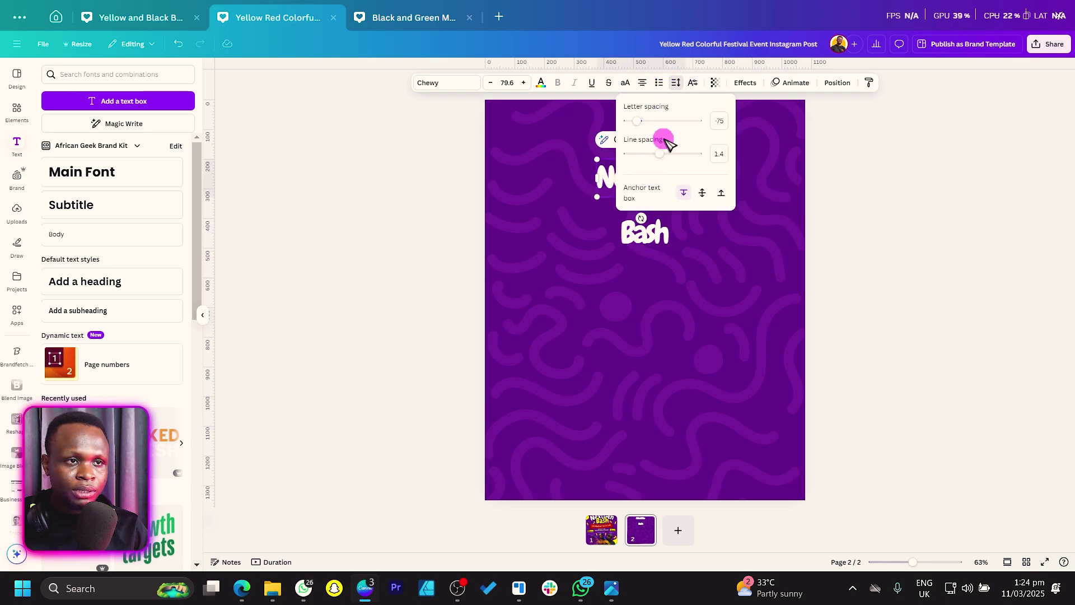
pyautogui.moveTo(637, 121); pyautogui.dragTo(642, 122)
pyautogui.click(614, 206)
# - Enlarge the NextGen text to size 200 and the Bash text to size 232
pyautogui.click(647, 179)
pyautogui.moveTo(587, 196); pyautogui.dragTo(551, 305)
pyautogui.click(661, 240)
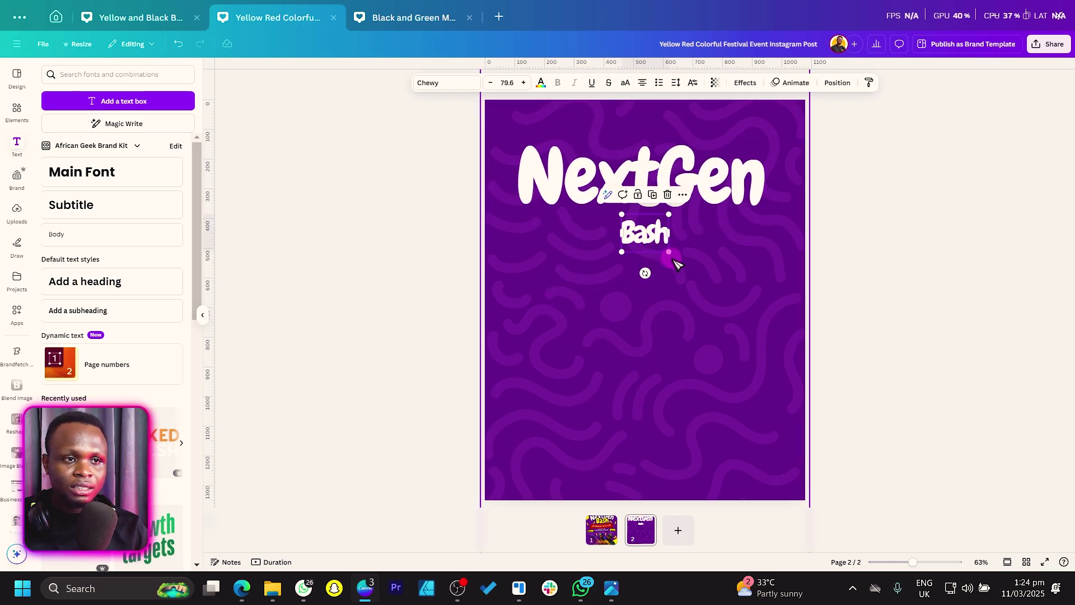
pyautogui.moveTo(668, 251); pyautogui.dragTo(714, 286)
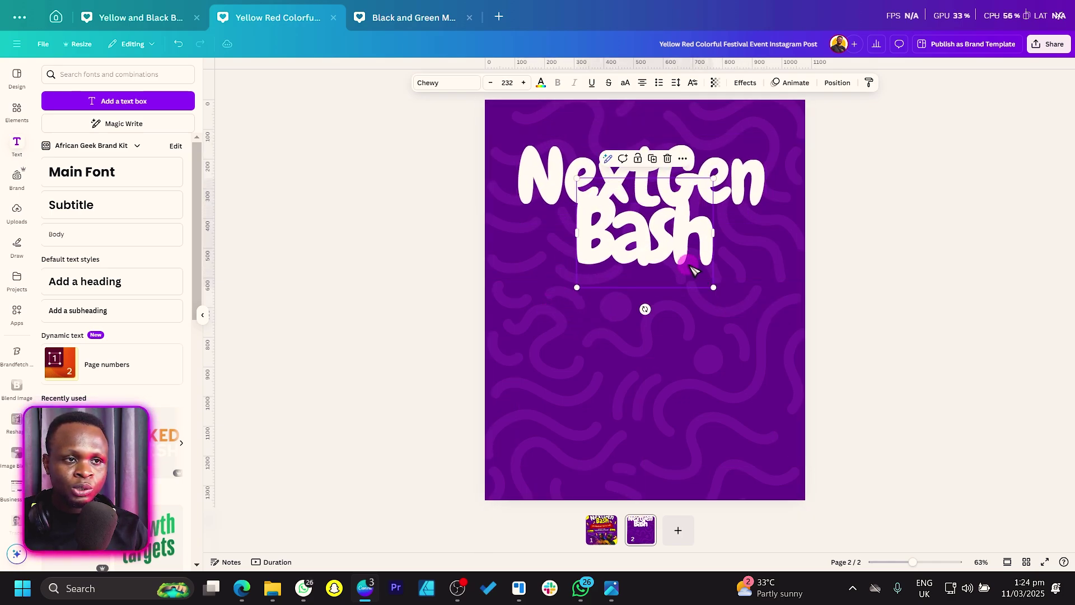
# - Apply an Outline effect to the NextGen text in black with a thickness of 27
pyautogui.click(756, 185)
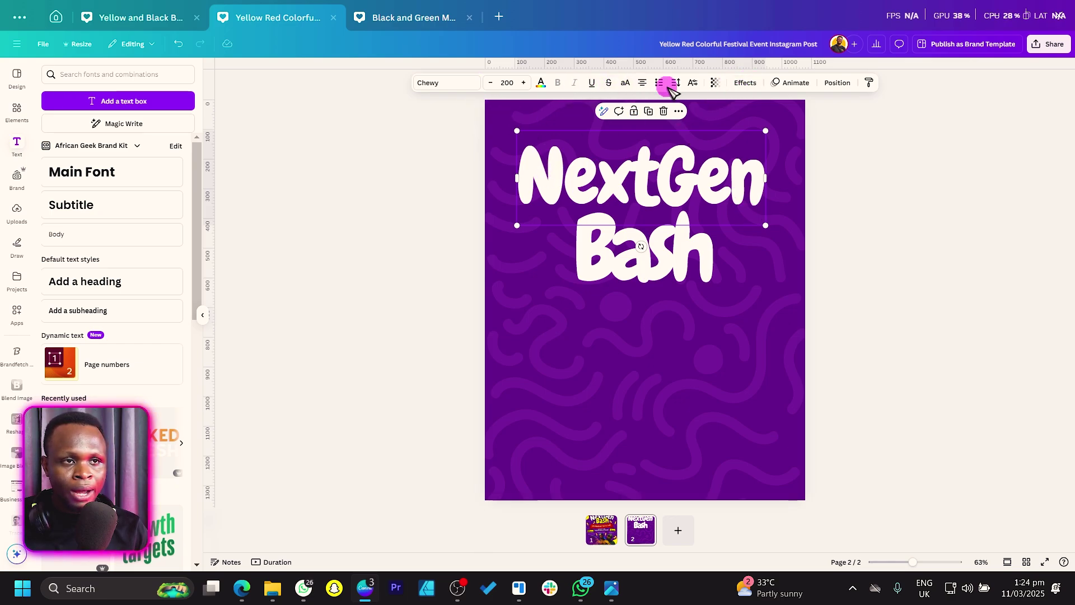
pyautogui.click(740, 84)
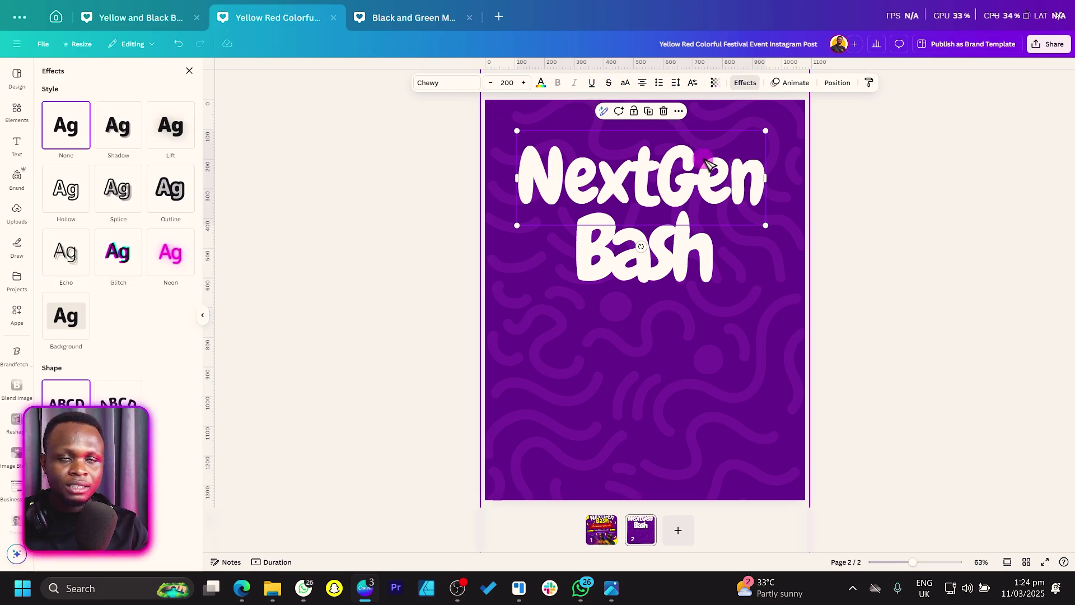
pyautogui.click(169, 186)
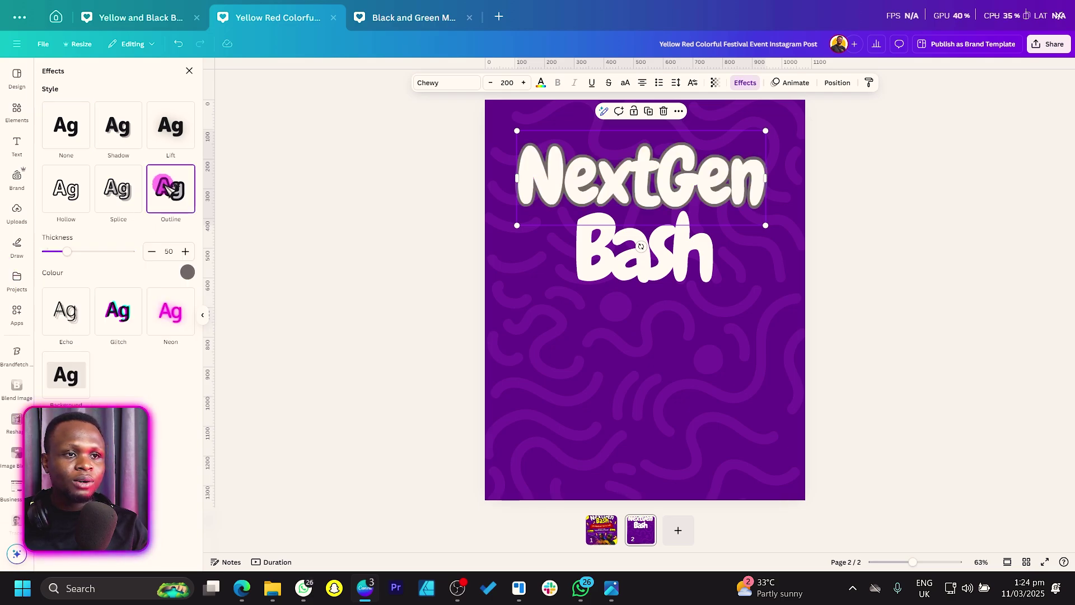
pyautogui.click(187, 272)
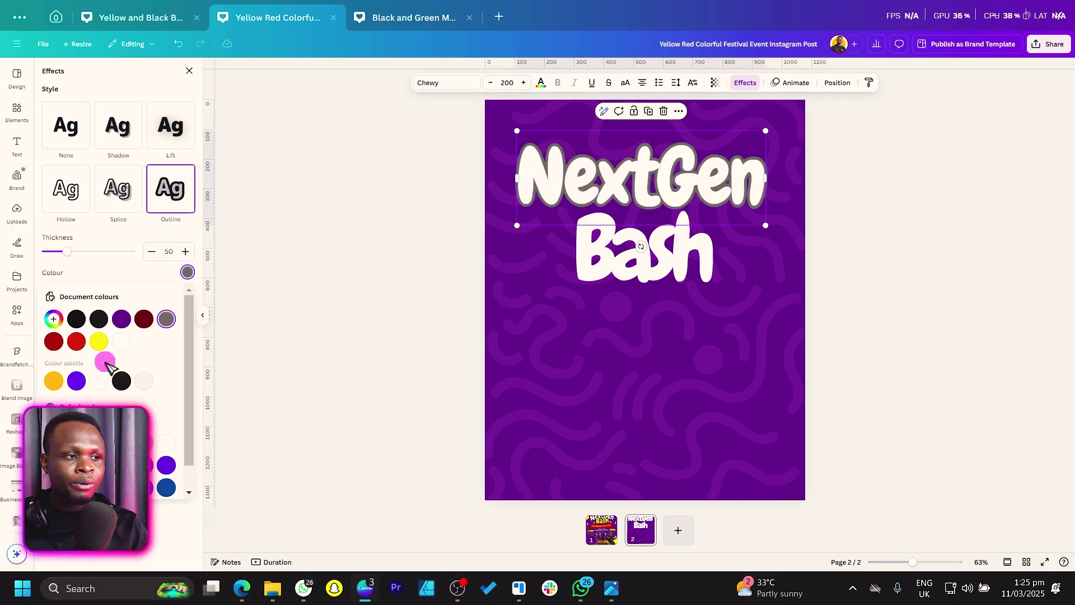
pyautogui.click(78, 319)
pyautogui.moveTo(67, 251); pyautogui.dragTo(59, 252)
# - Recolour the Bash text bright yellow (#FCEF02)
pyautogui.click(580, 267)
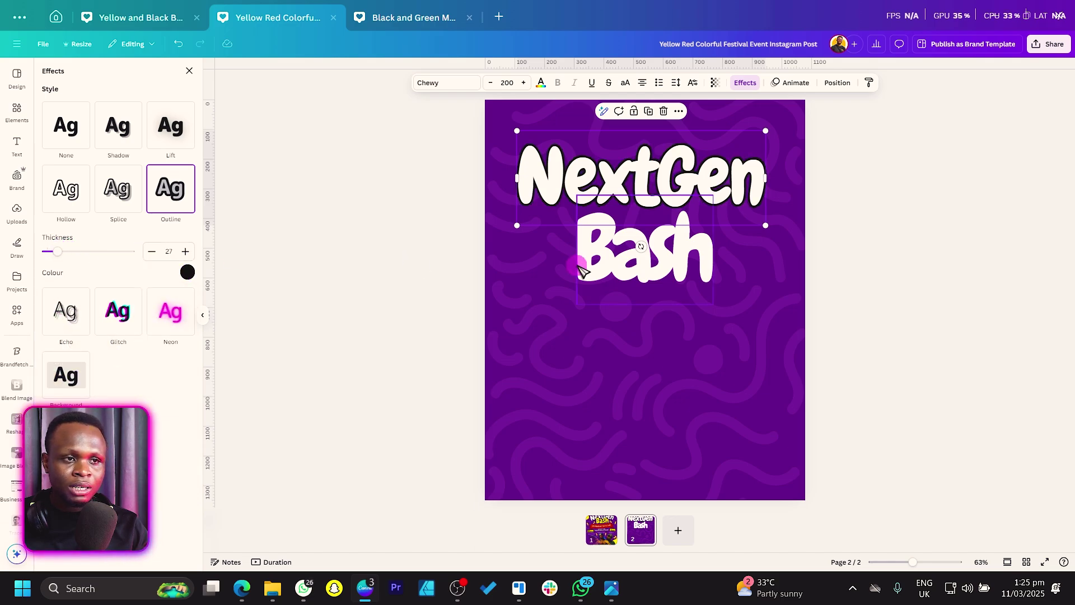
pyautogui.click(649, 277)
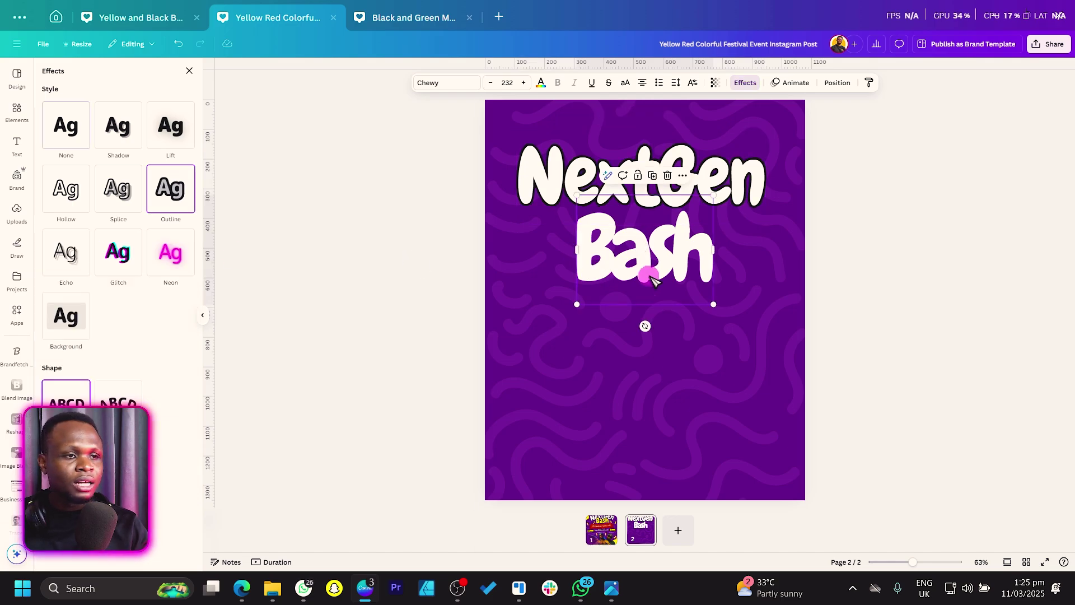
pyautogui.click(540, 84)
pyautogui.click(83, 167)
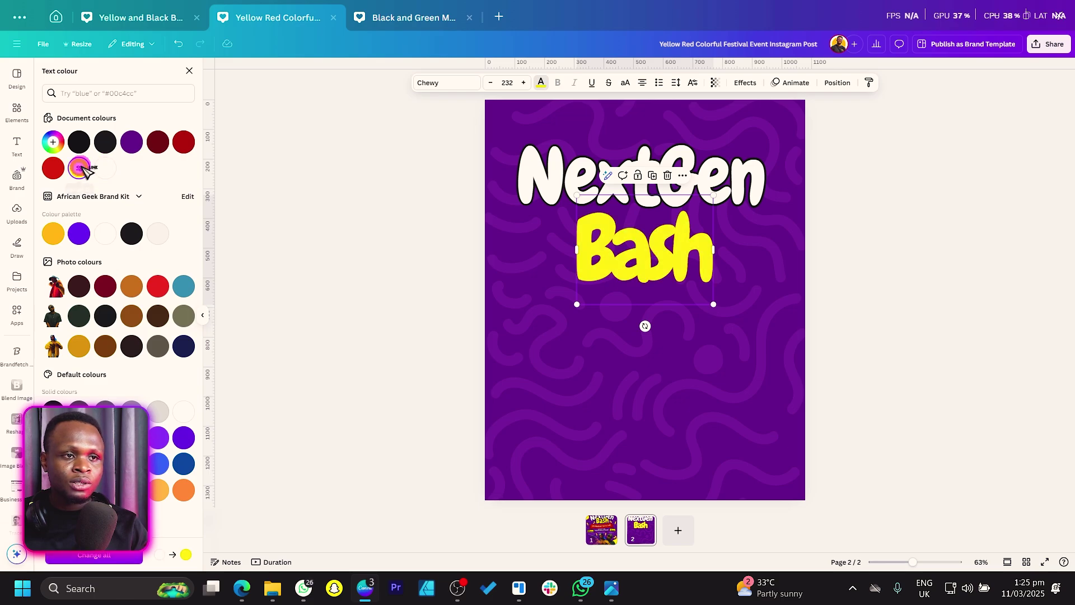
pyautogui.click(56, 145)
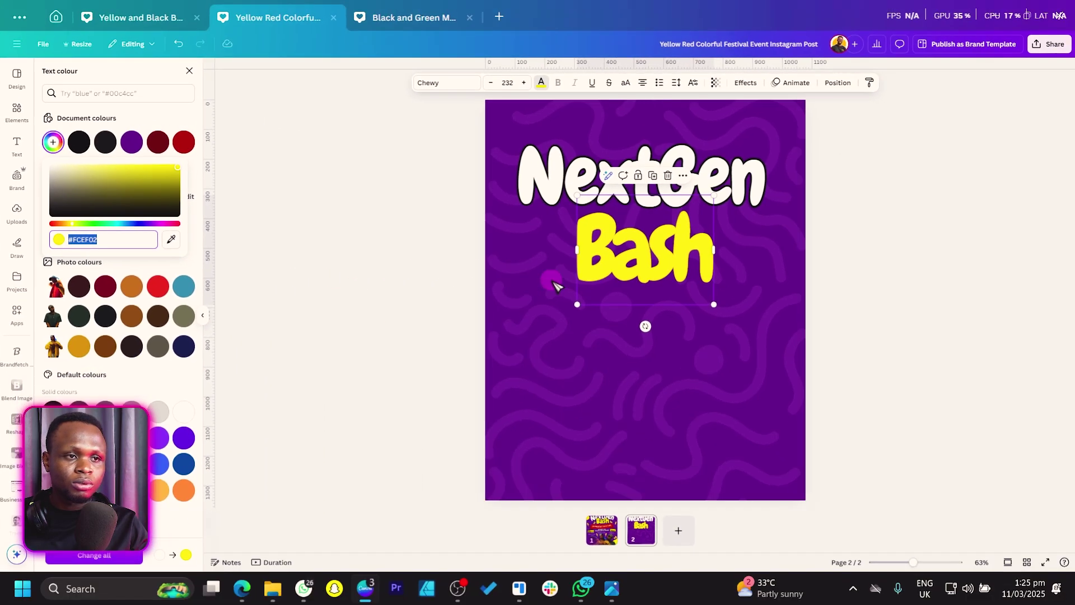
# - Give the Bash text a black outline of thickness 32 and move it up to overlap NextGen slightly
pyautogui.click(745, 82)
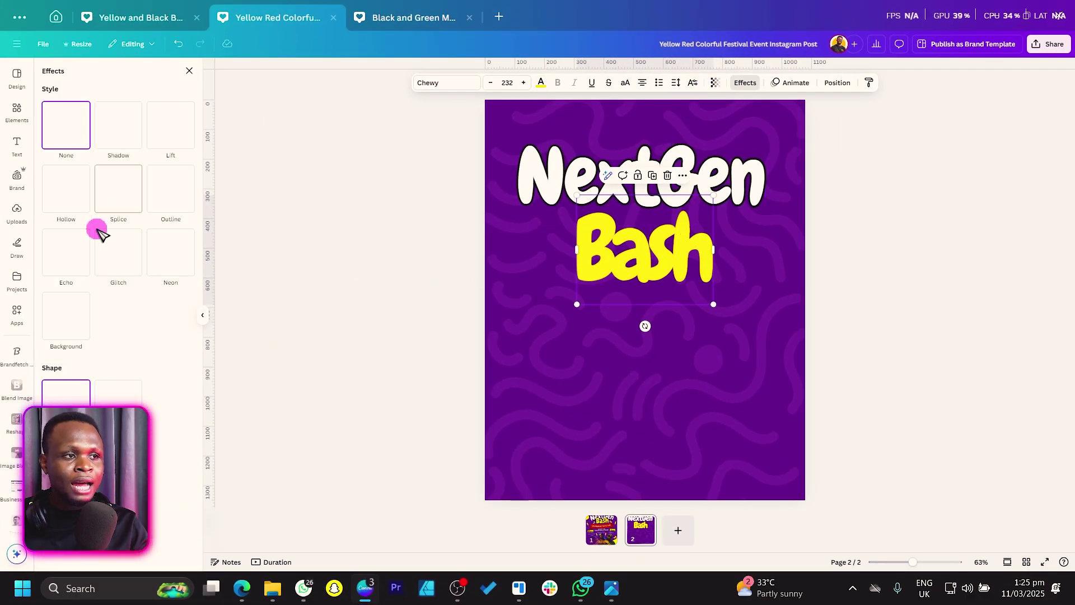
pyautogui.click(170, 189)
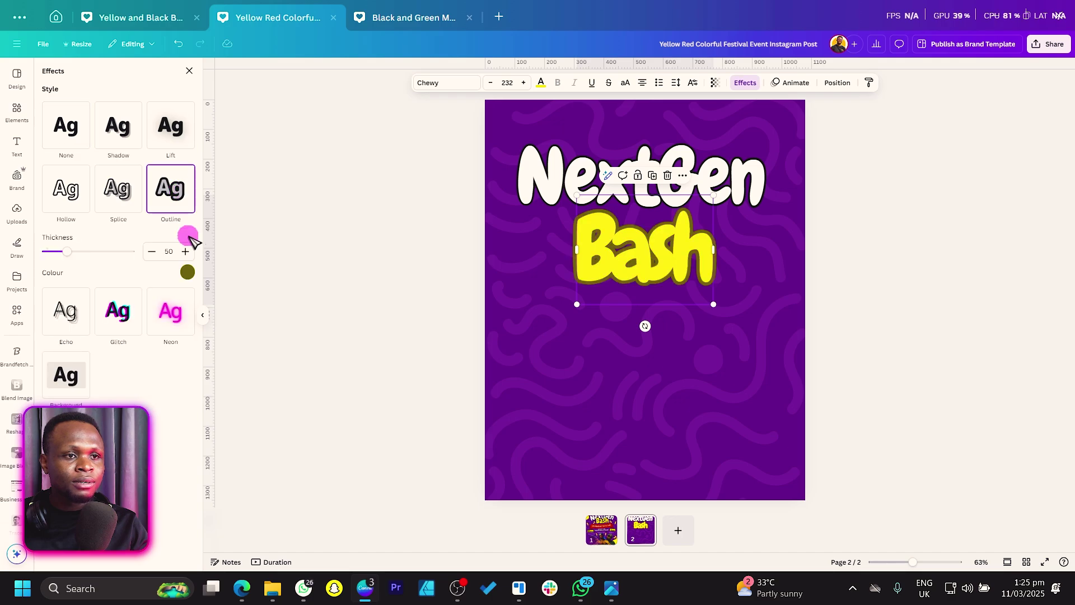
pyautogui.click(187, 272)
pyautogui.click(76, 319)
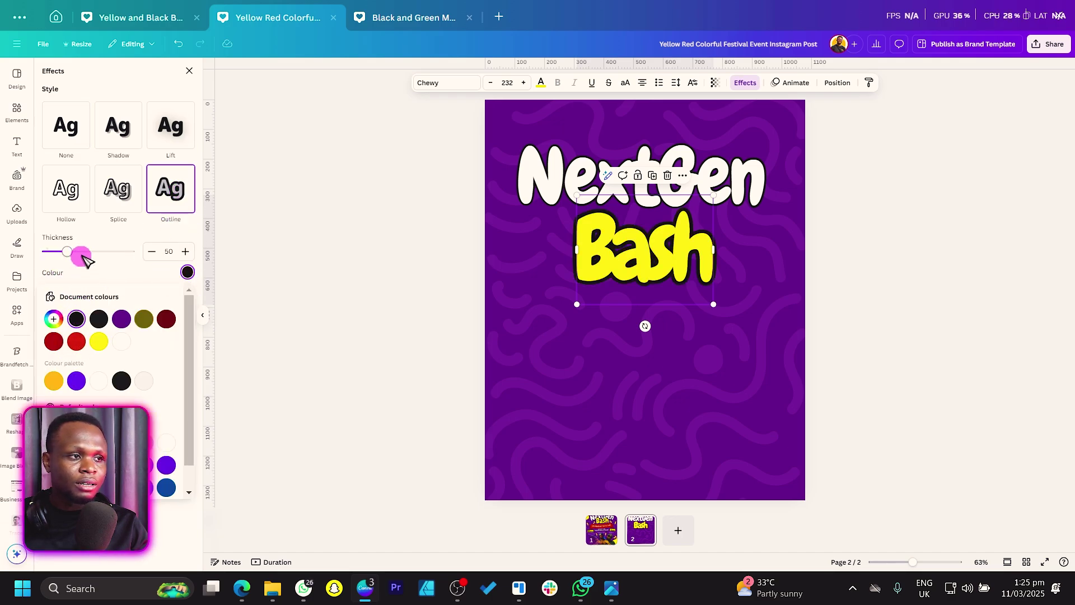
pyautogui.moveTo(68, 252); pyautogui.dragTo(61, 252)
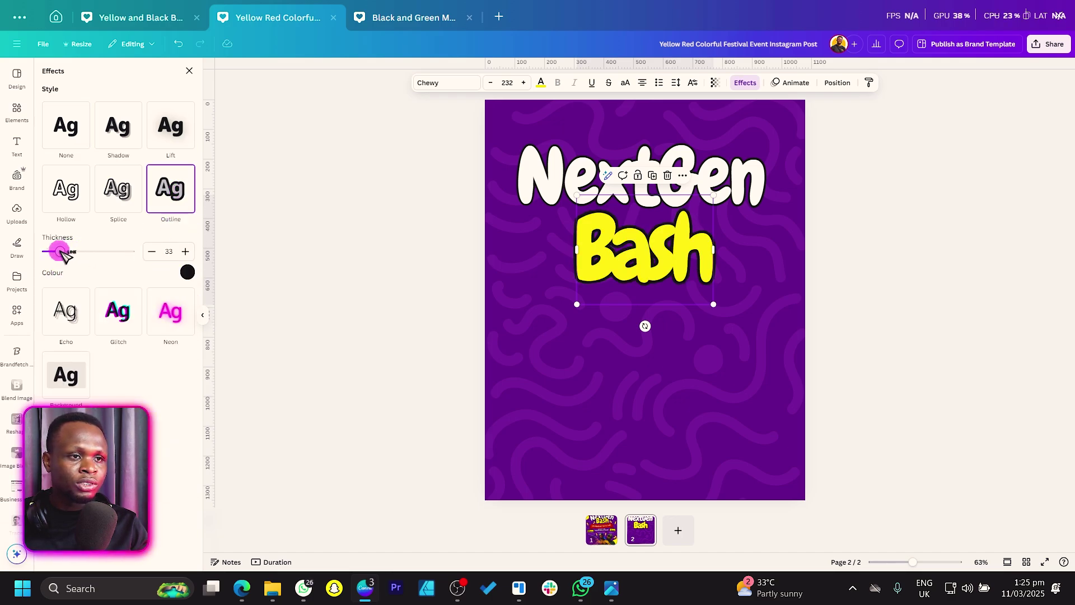
pyautogui.click(362, 281)
pyautogui.moveTo(601, 278); pyautogui.dragTo(599, 264)
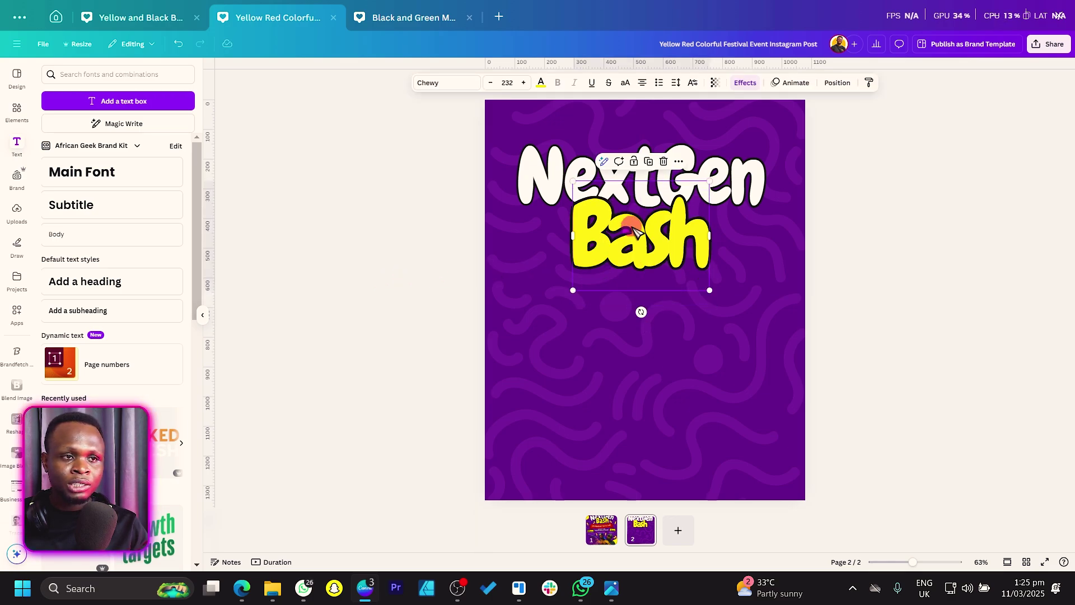
# - Bend the NextGen text into a gentle upward arc with a curve value of 33
pyautogui.click(551, 180)
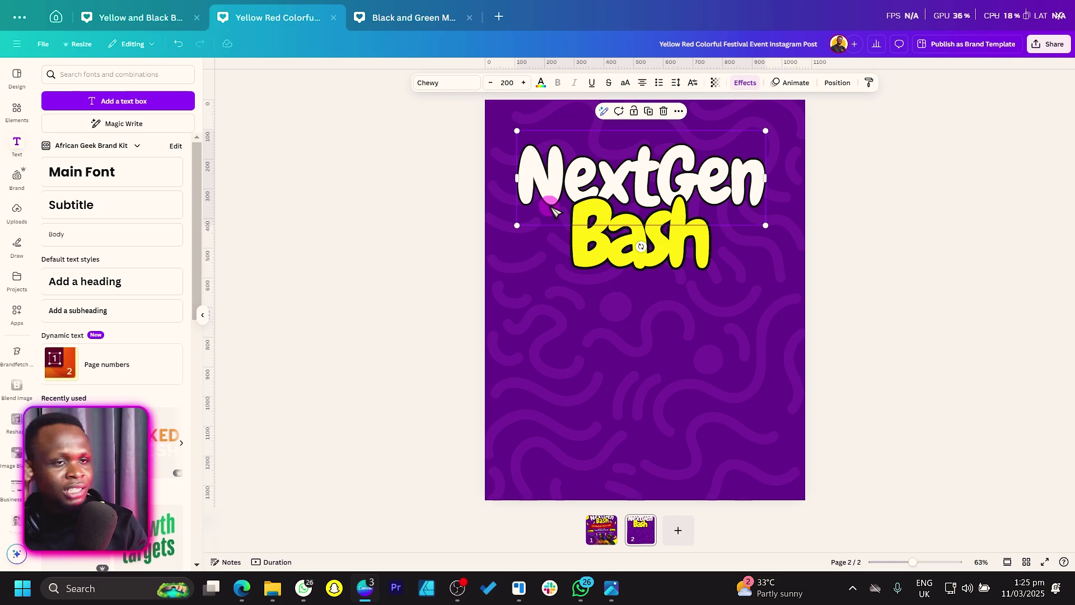
pyautogui.click(746, 83)
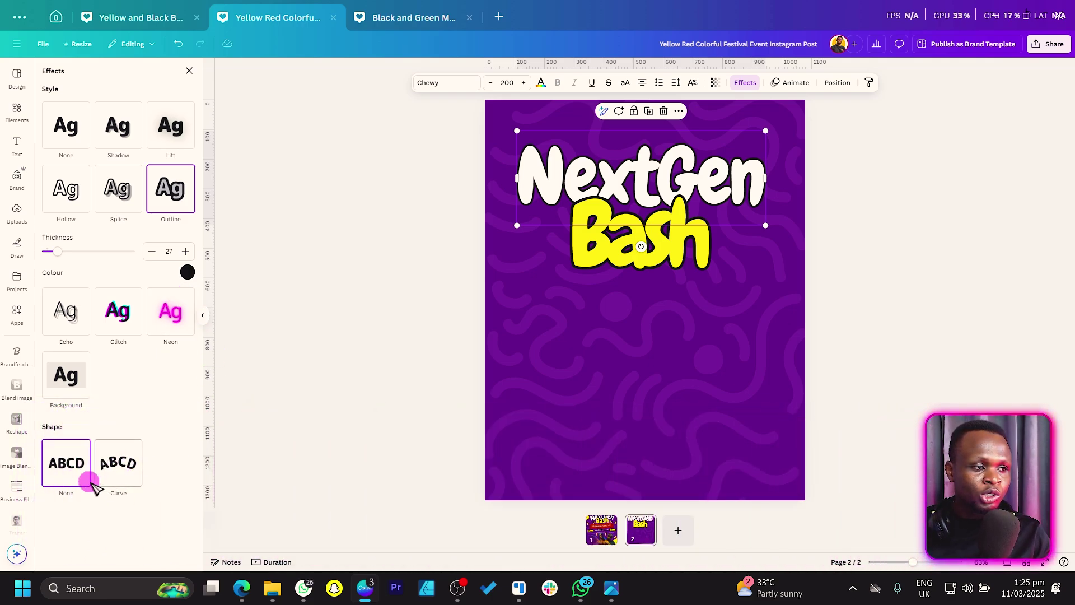
pyautogui.click(129, 475)
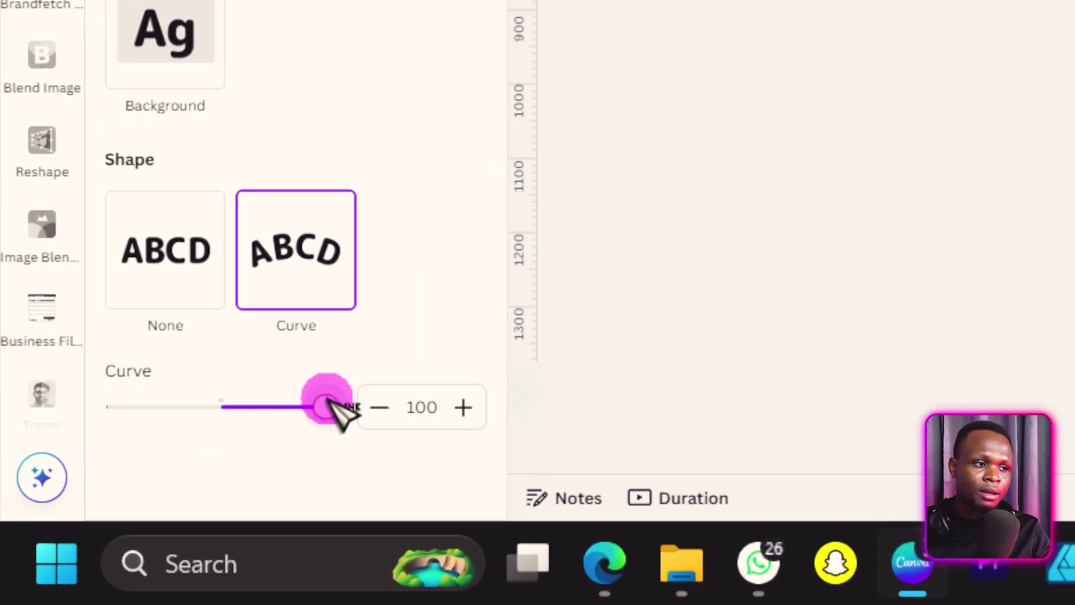
pyautogui.moveTo(133, 527); pyautogui.dragTo(127, 527)
pyautogui.moveTo(318, 412); pyautogui.dragTo(266, 410)
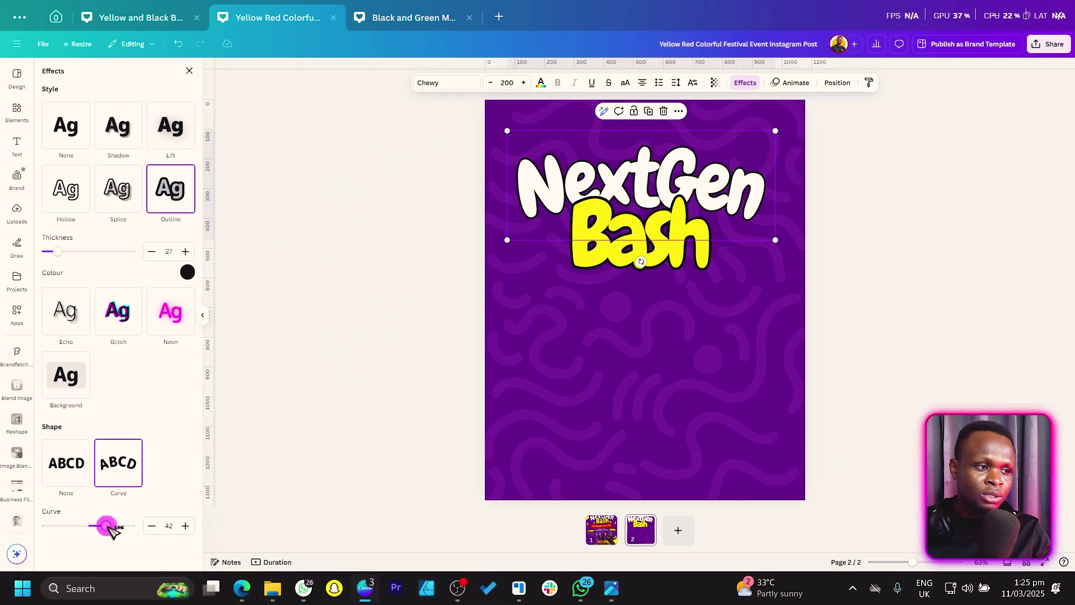
pyautogui.moveTo(110, 528); pyautogui.dragTo(106, 528)
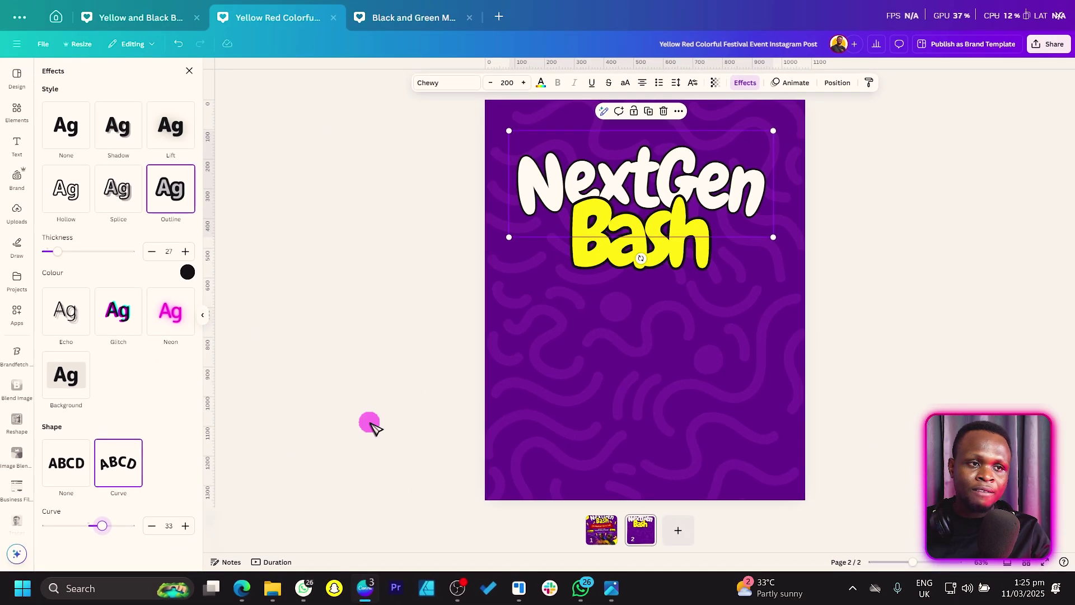
# - Shrink the Bash text to size 216 and enlarge the curved NextGen text to size 210
pyautogui.click(587, 269)
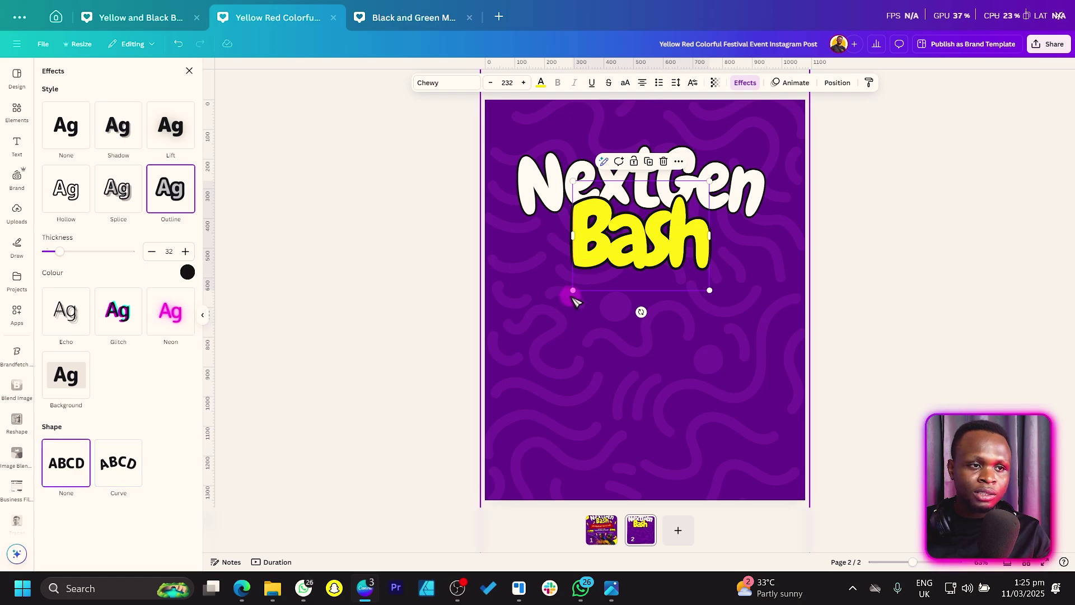
pyautogui.moveTo(572, 291); pyautogui.dragTo(578, 282)
pyautogui.moveTo(629, 247); pyautogui.dragTo(629, 244)
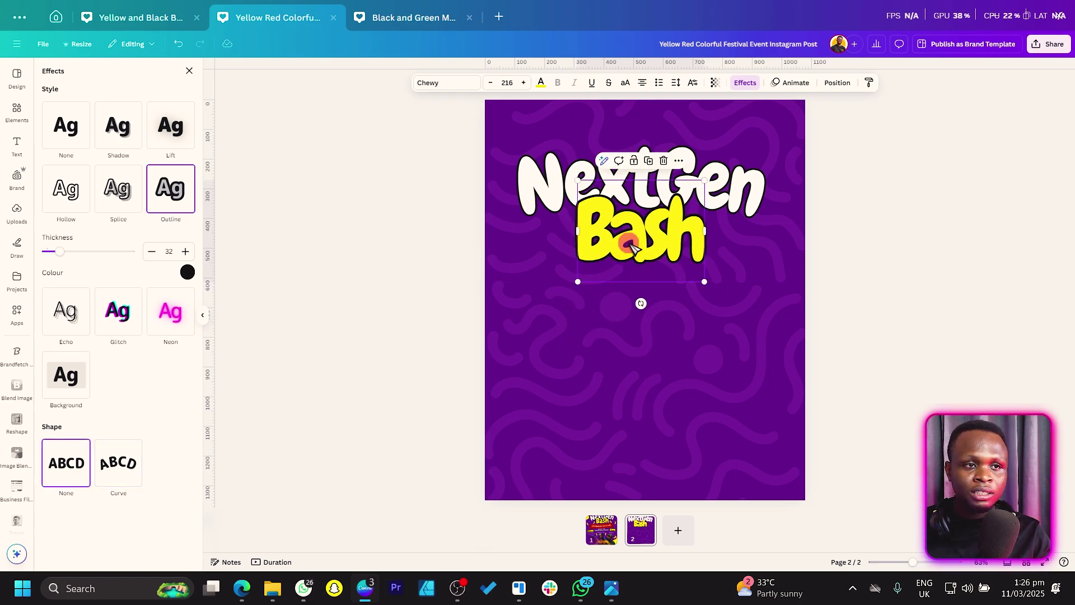
pyautogui.click(543, 196)
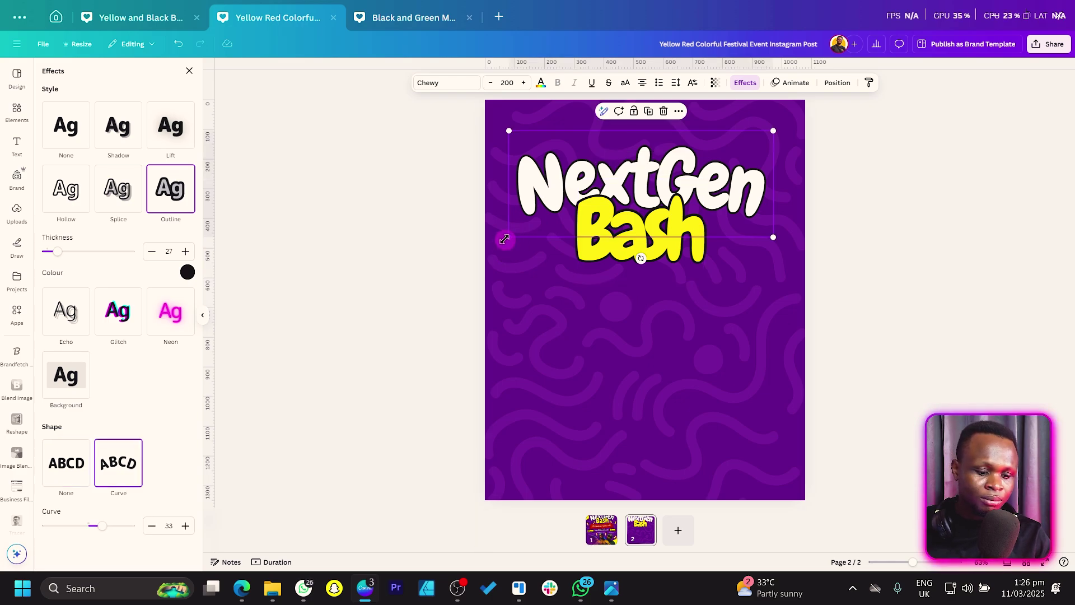
pyautogui.moveTo(504, 239); pyautogui.dragTo(498, 240)
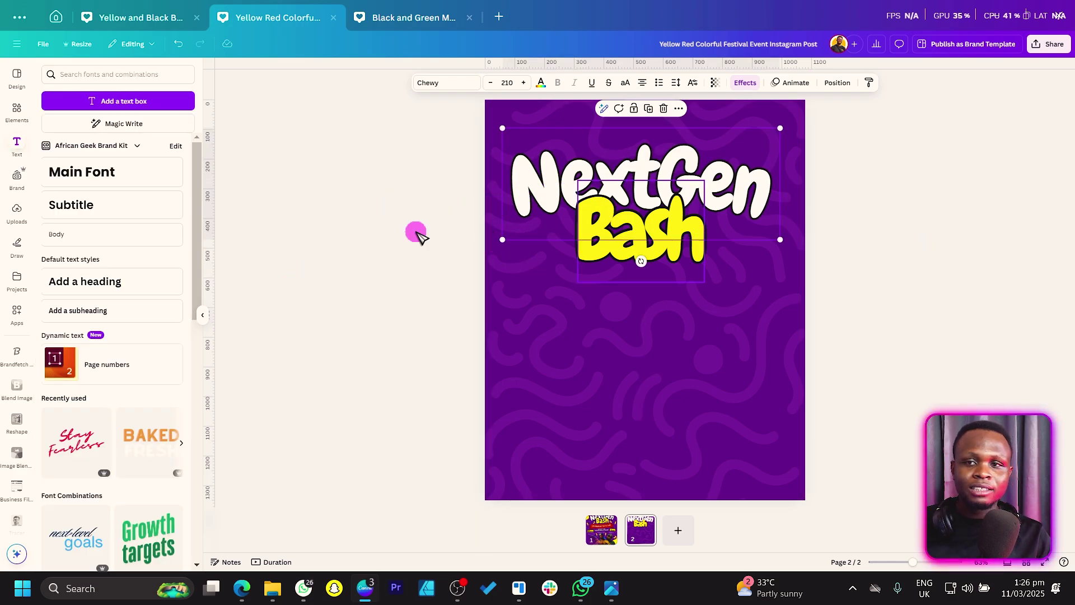
# - Add the red ribbon banner from the recently used elements below the title
pyautogui.click(17, 112)
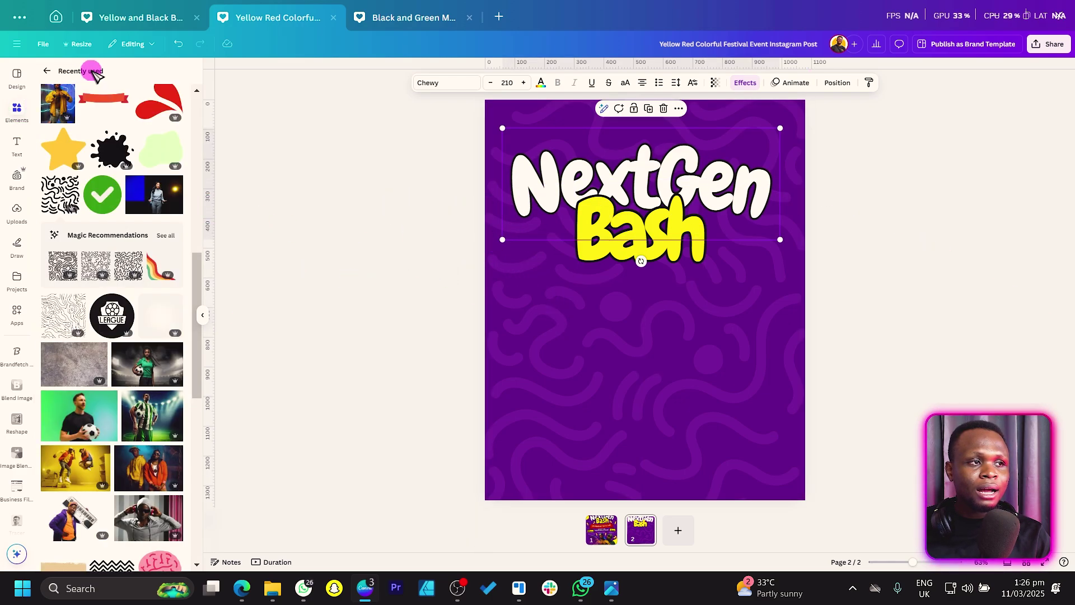
pyautogui.click(98, 99)
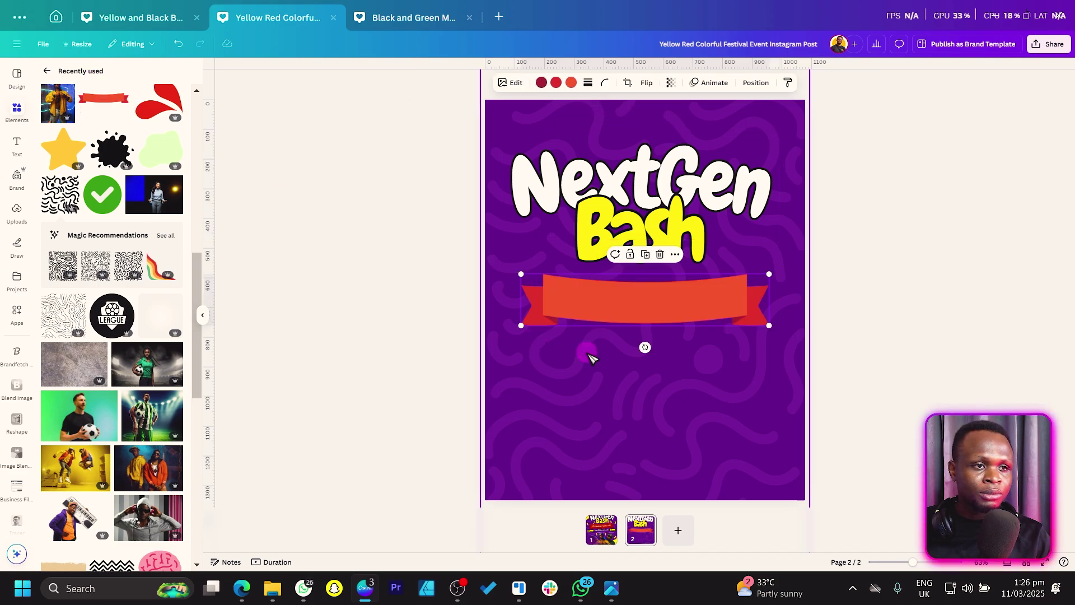
# - Search the graphic elements for "banner"
pyautogui.click(46, 71)
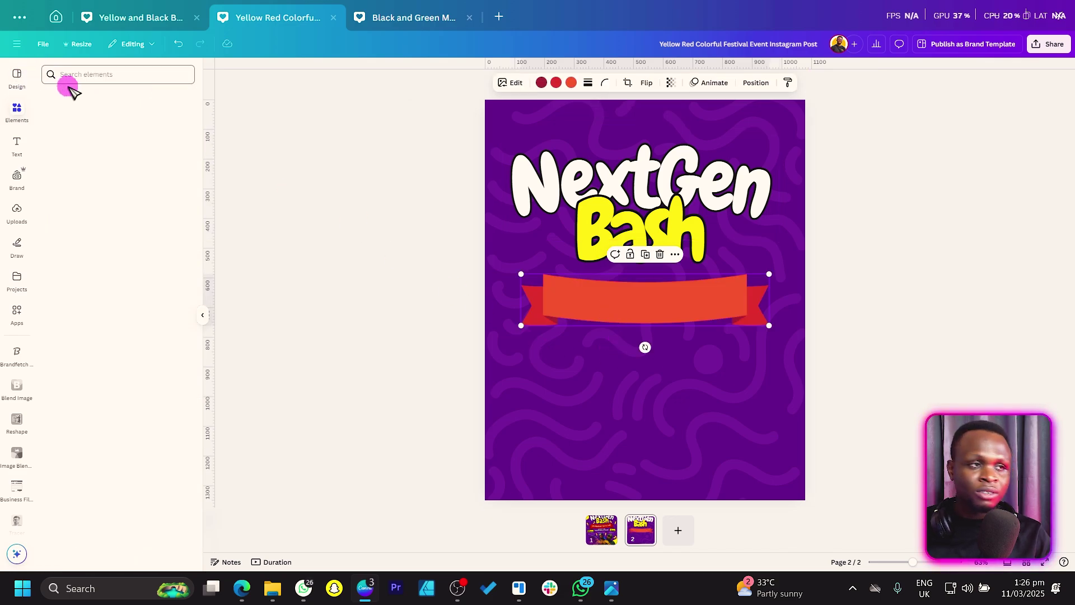
pyautogui.click(99, 79)
pyautogui.write('banner')
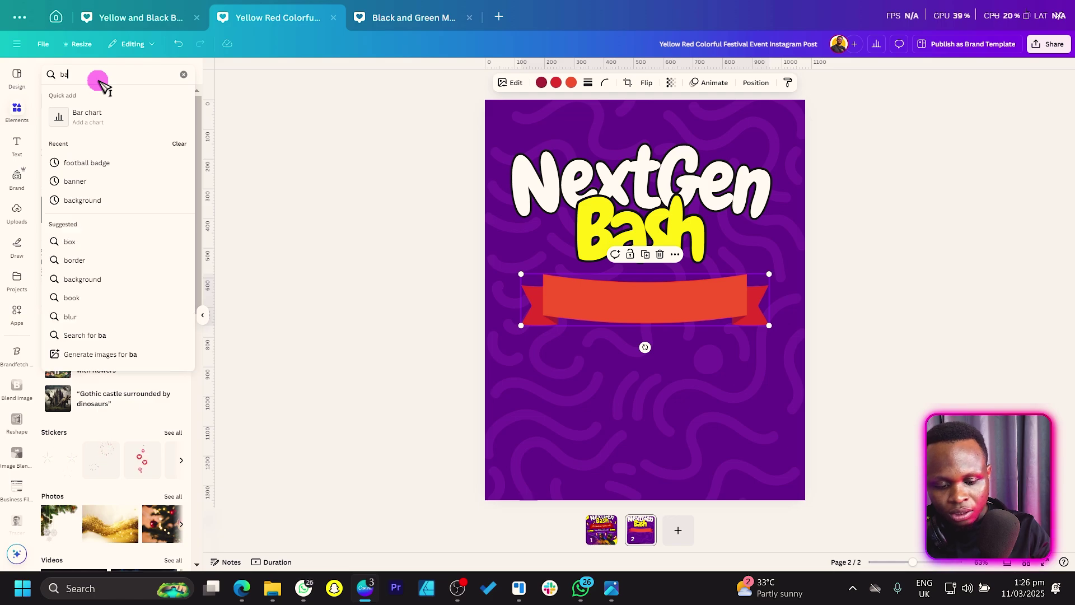
pyautogui.press('Return')
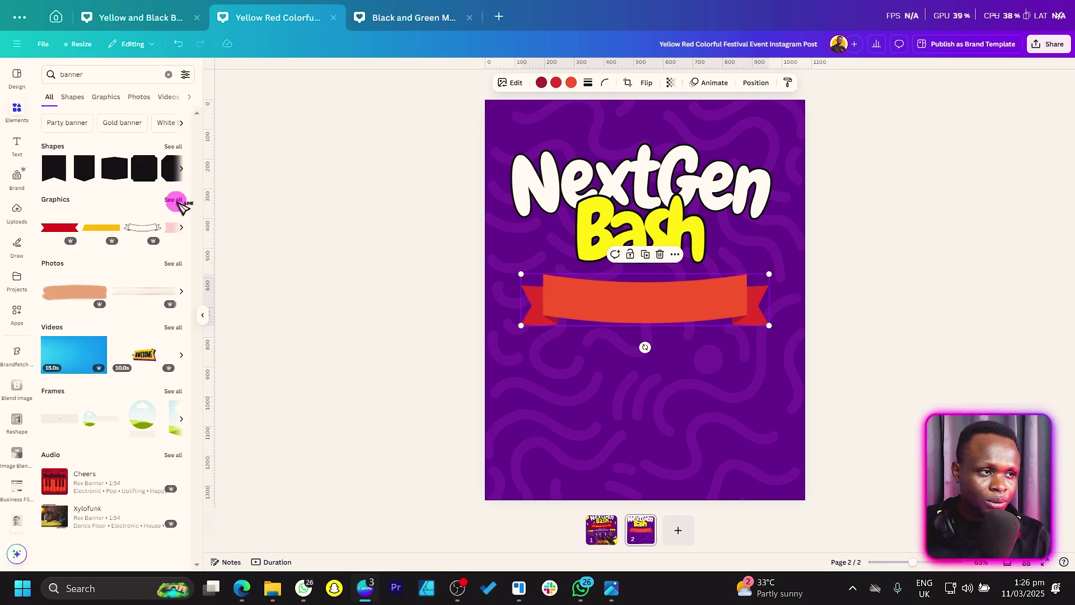
pyautogui.click(175, 201)
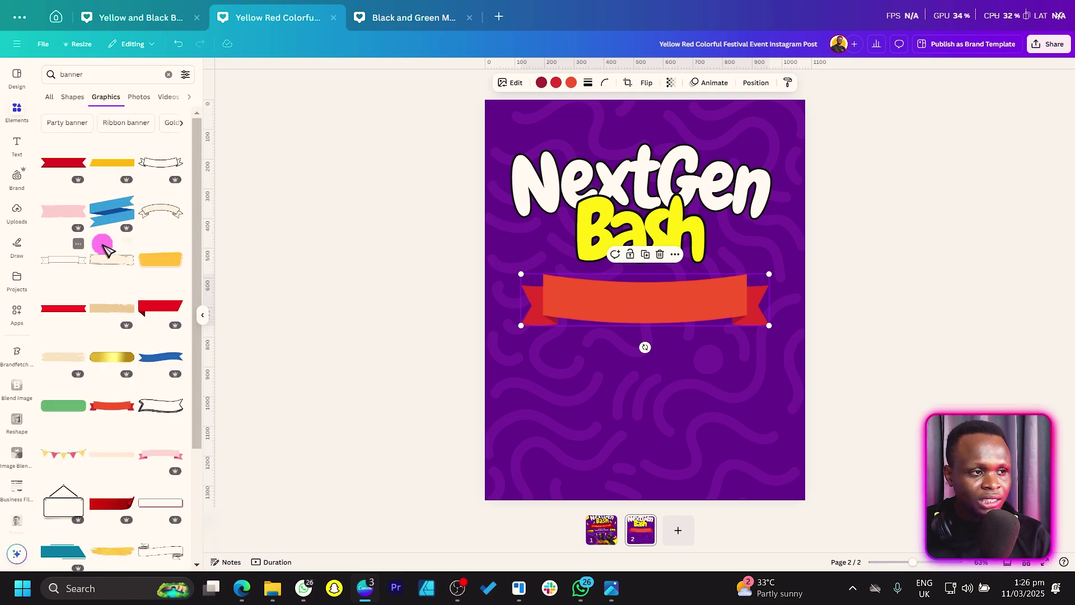
# - Try a pink ribbon banner below the red one and discard it
pyautogui.scroll(-3, 109, 305)
pyautogui.scroll(-2, 109, 319)
pyautogui.click(162, 243)
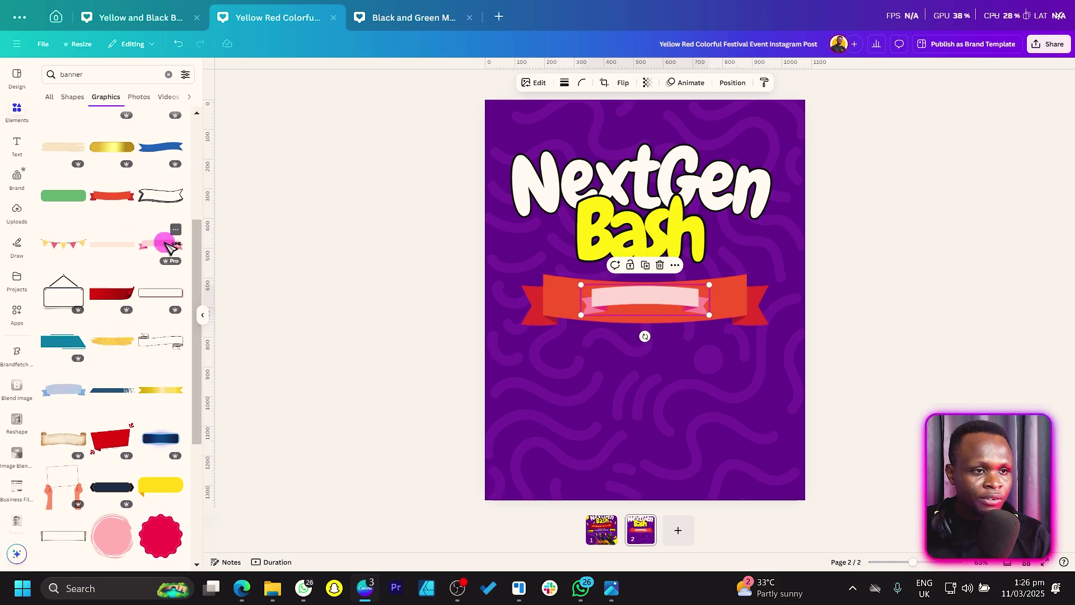
pyautogui.moveTo(603, 303); pyautogui.dragTo(600, 360)
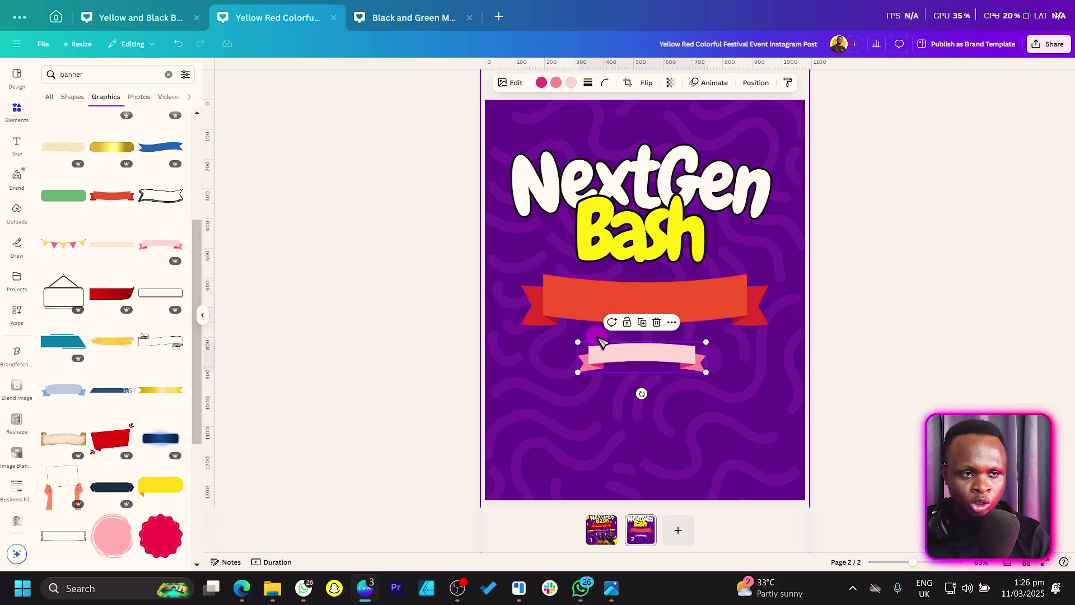
pyautogui.scroll(-3, 159, 348)
pyautogui.scroll(-2, 159, 348)
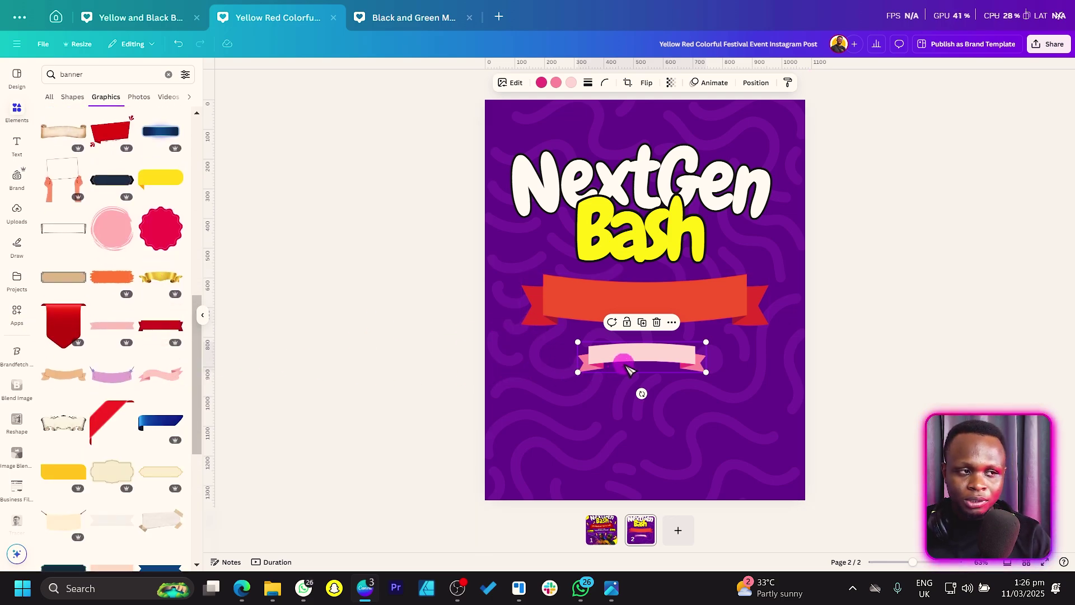
pyautogui.moveTo(629, 369); pyautogui.dragTo(386, 409)
# - Move the red ribbon up against the Bash text and recolour its darkest fold areas to dark red #6F000B
pyautogui.click(638, 318)
pyautogui.moveTo(638, 316); pyautogui.dragTo(636, 288)
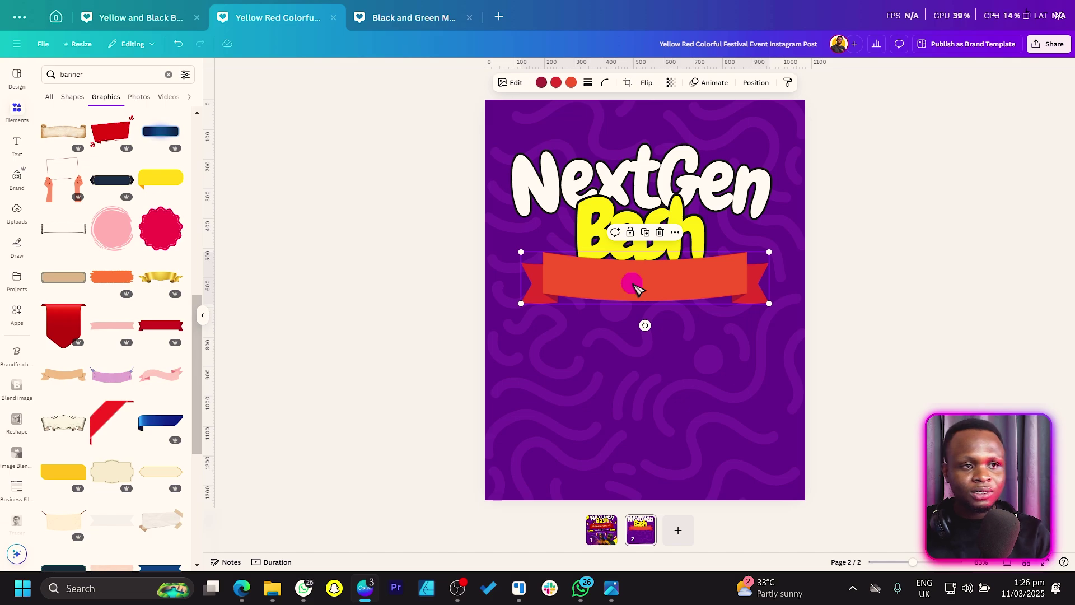
pyautogui.click(541, 82)
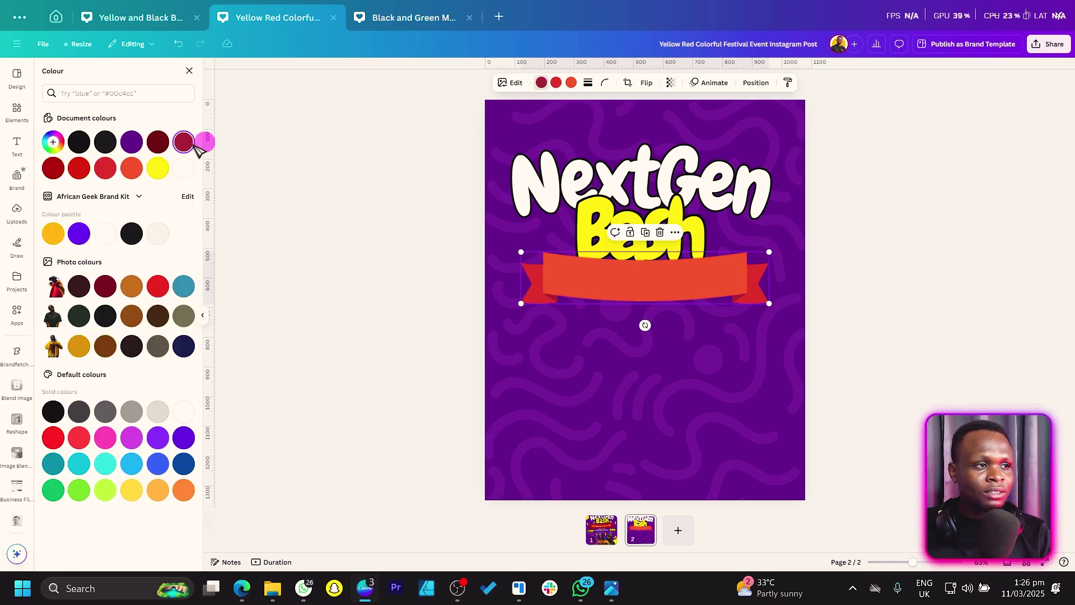
pyautogui.click(53, 142)
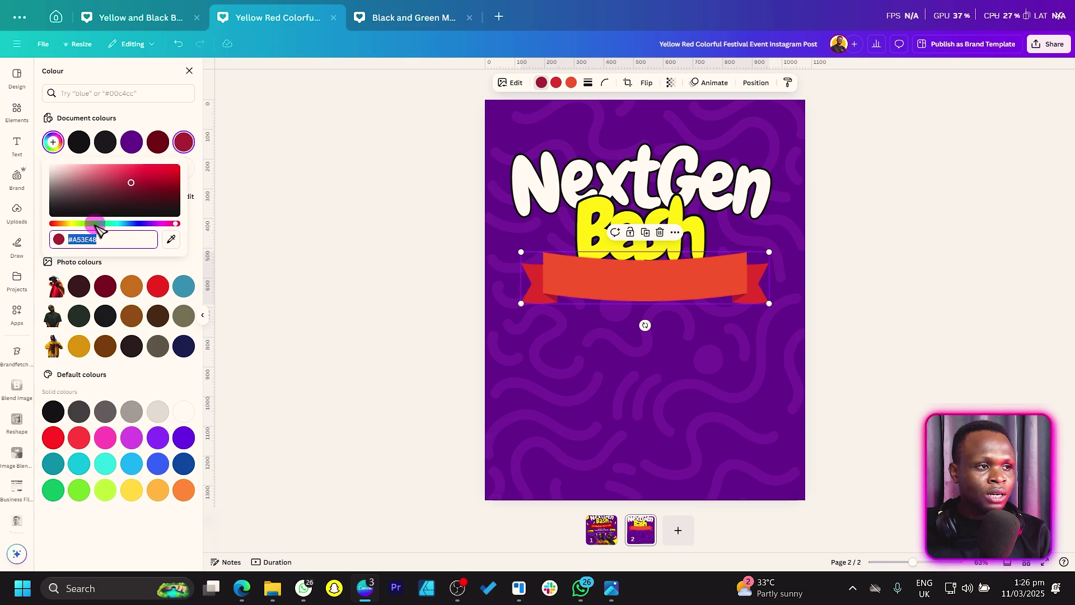
pyautogui.moveTo(140, 185); pyautogui.dragTo(229, 179)
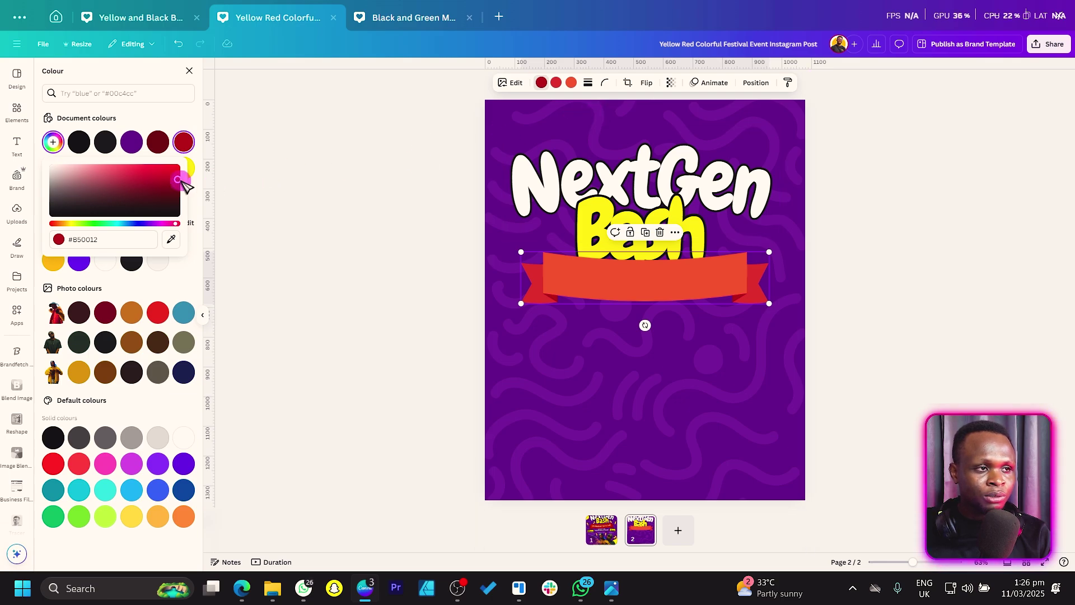
pyautogui.click(548, 304)
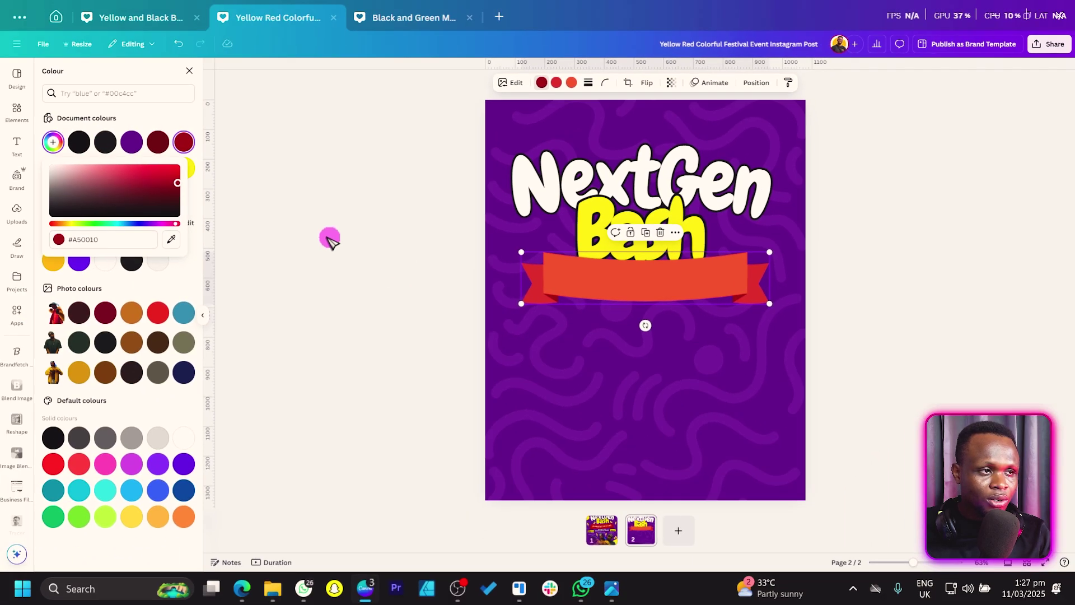
# - Recolour the ribbon's tails to bright red #E30200 and apply the same red to its front face
pyautogui.click(556, 83)
pyautogui.click(54, 142)
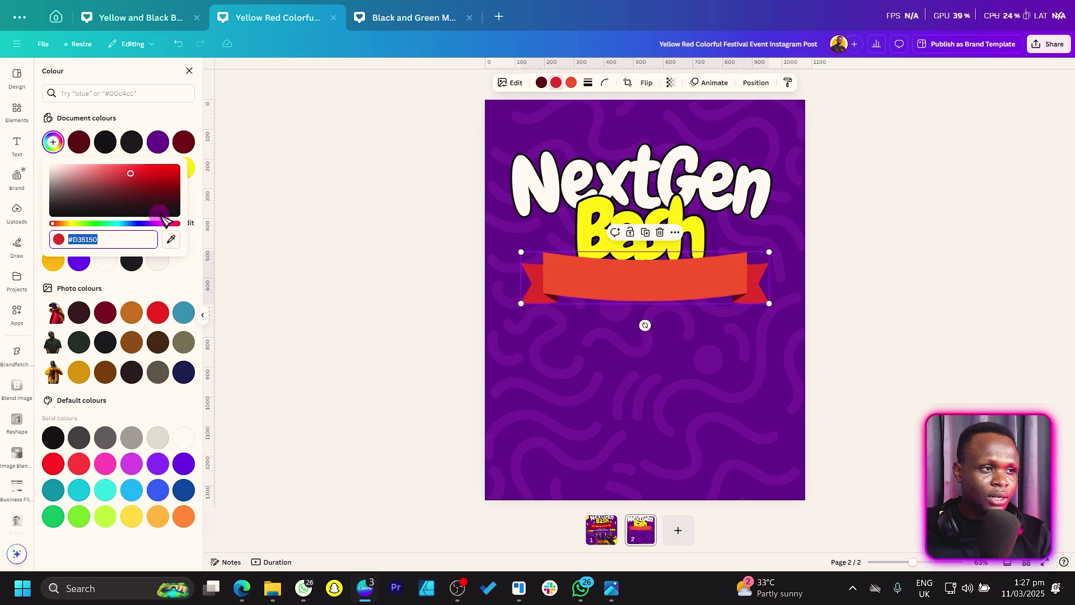
pyautogui.moveTo(138, 184); pyautogui.dragTo(223, 175)
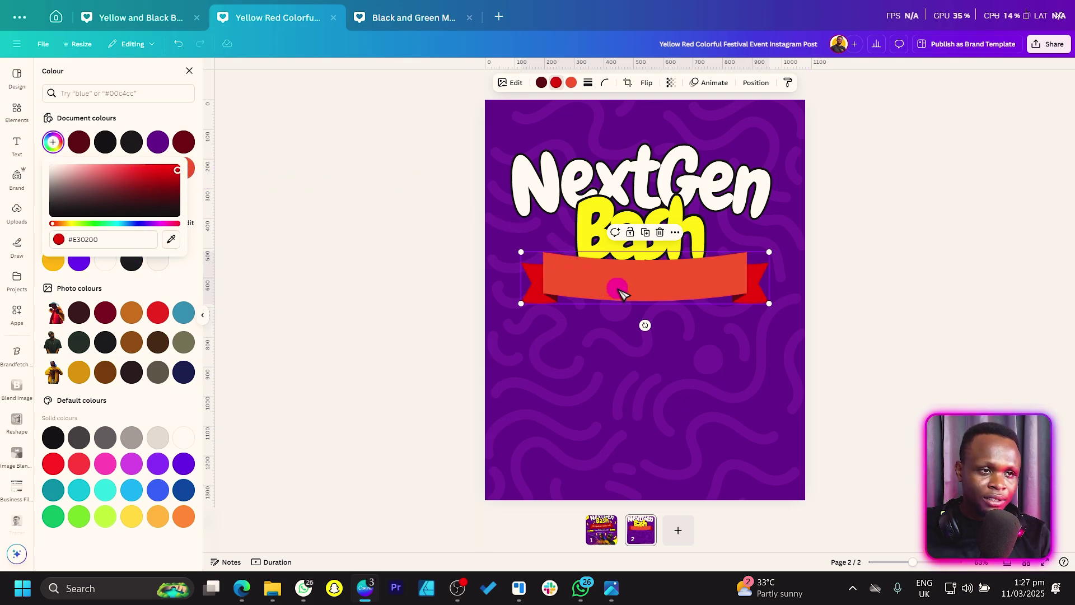
pyautogui.click(571, 83)
pyautogui.click(84, 143)
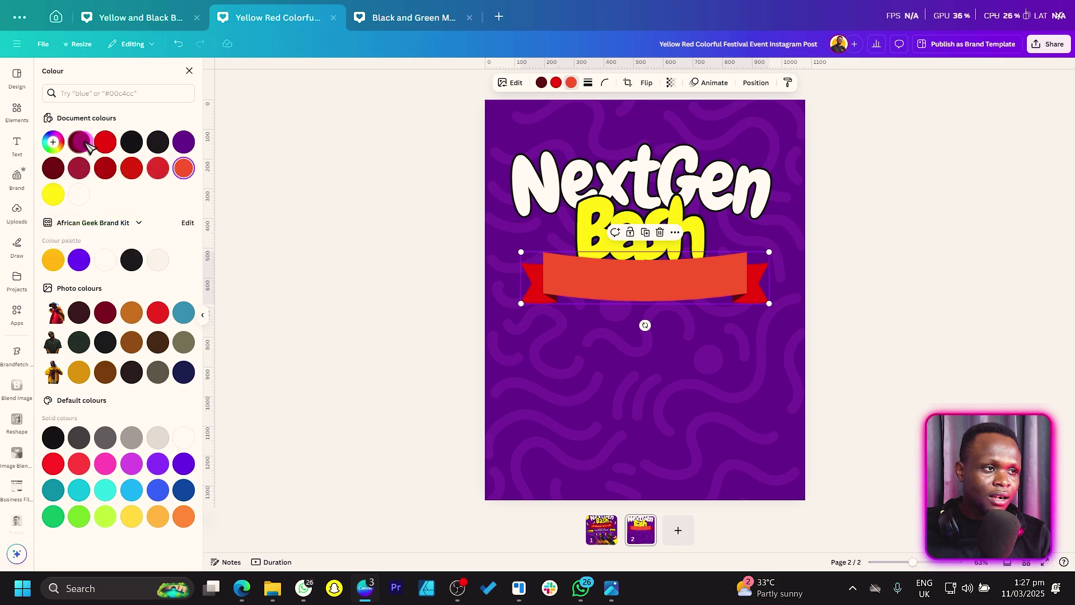
pyautogui.click(105, 142)
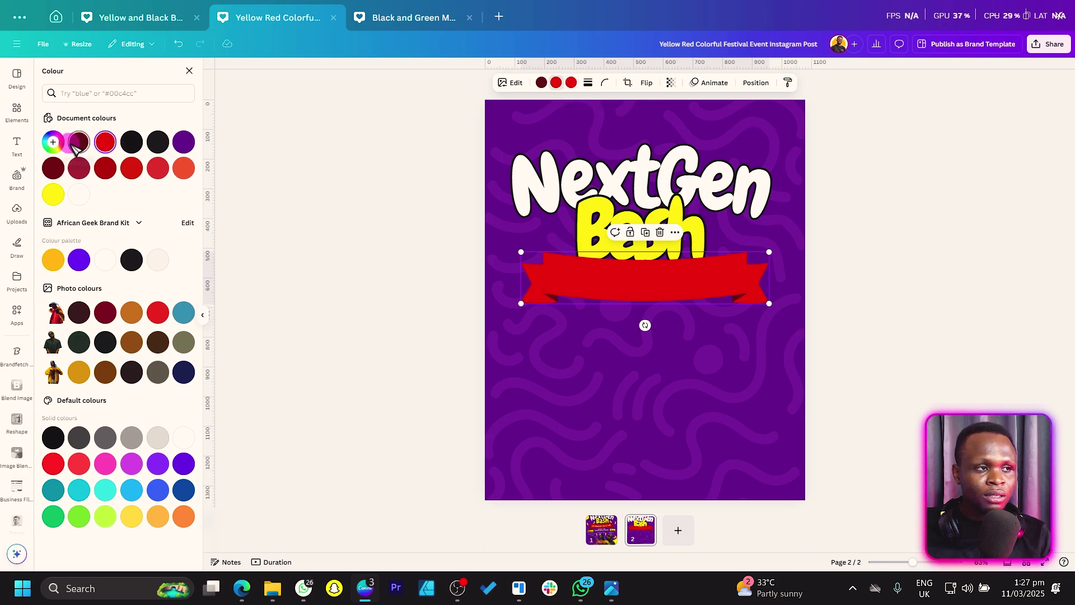
# - Darken the ribbon's tails to red #AC0200 and deselect the ribbon
pyautogui.click(54, 142)
pyautogui.moveTo(180, 171); pyautogui.dragTo(189, 183)
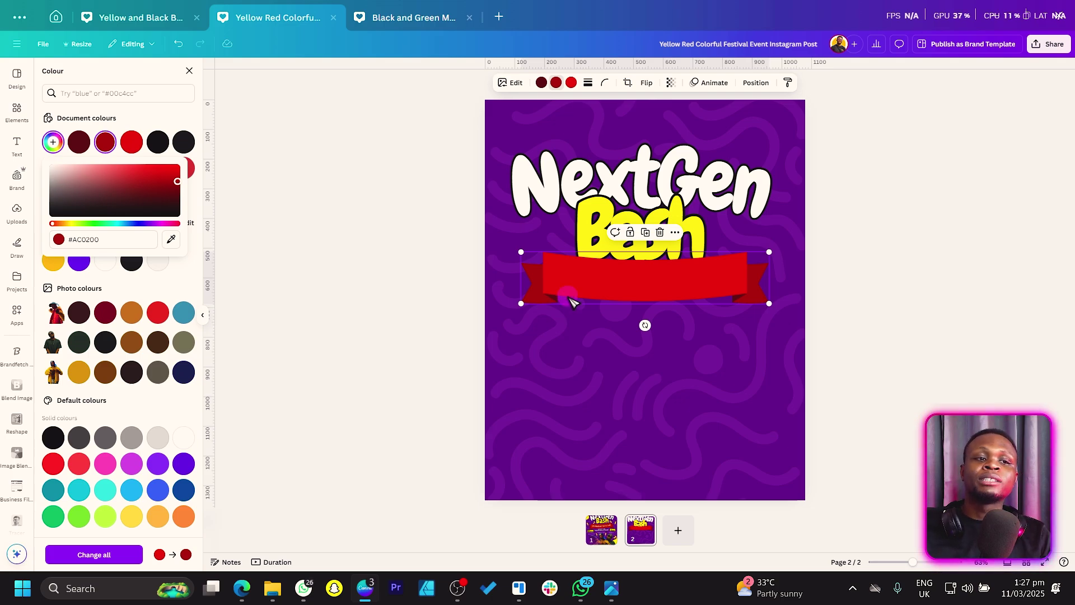
pyautogui.press('Escape')
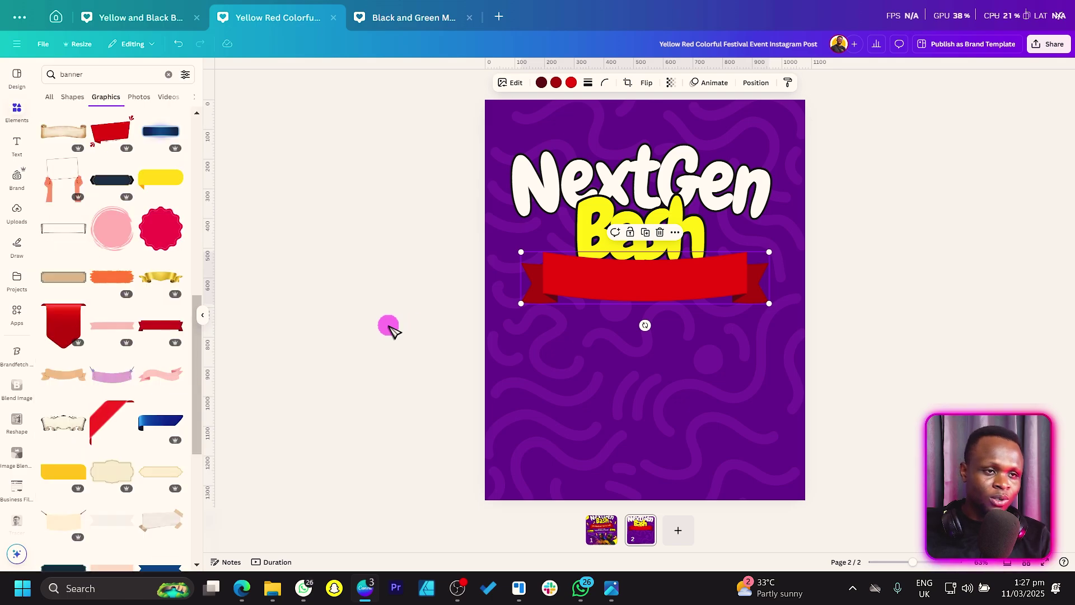
pyautogui.click(360, 281)
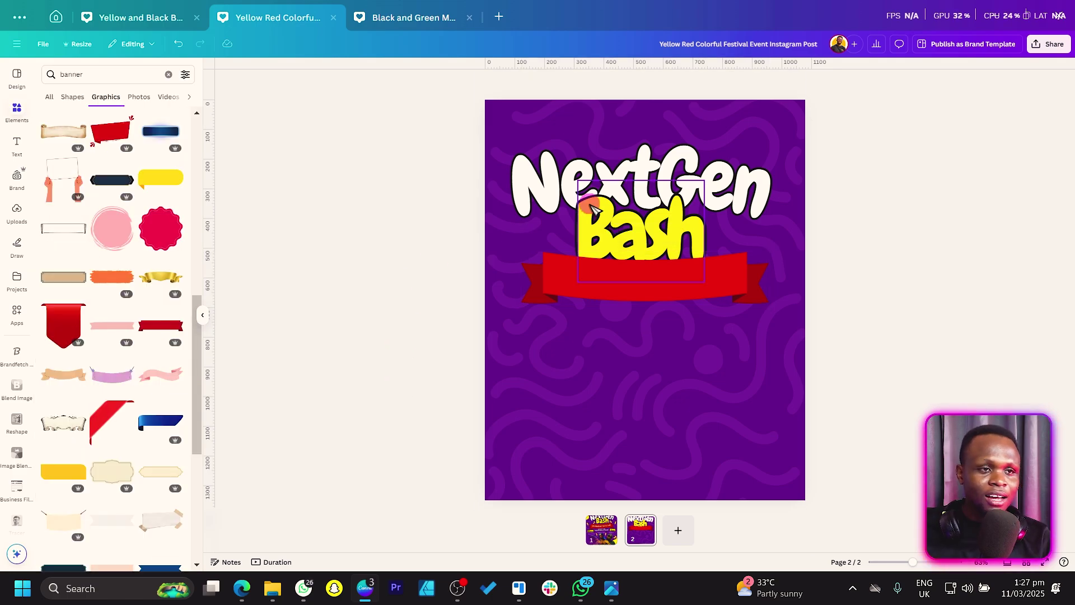
# - Duplicate the NextGen title text over the red ribbon and set the copy's font to Lazydog
pyautogui.click(614, 164)
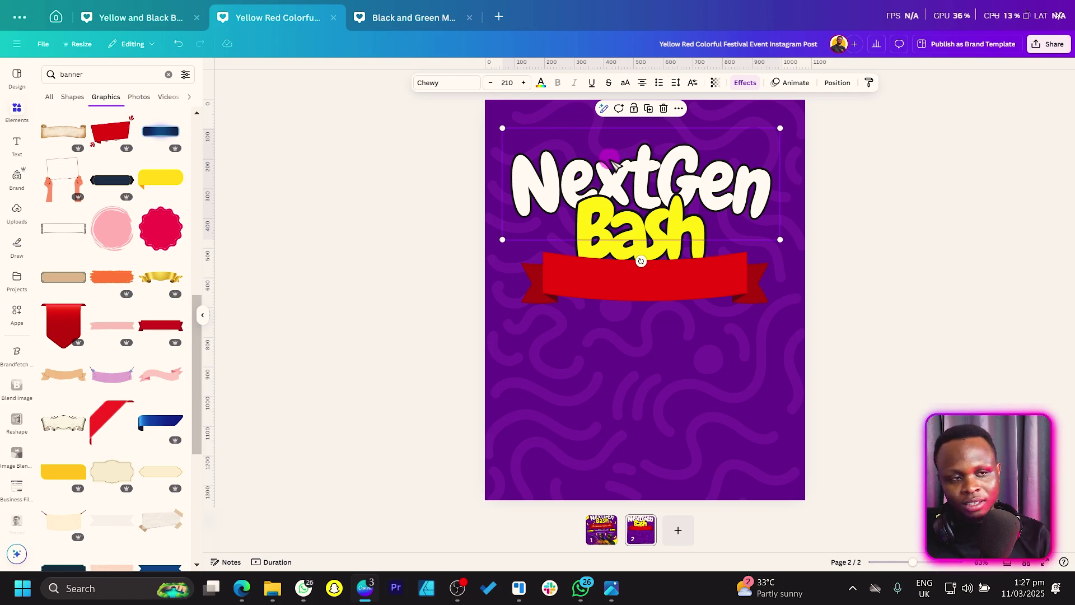
pyautogui.moveTo(614, 164); pyautogui.dragTo(622, 258)
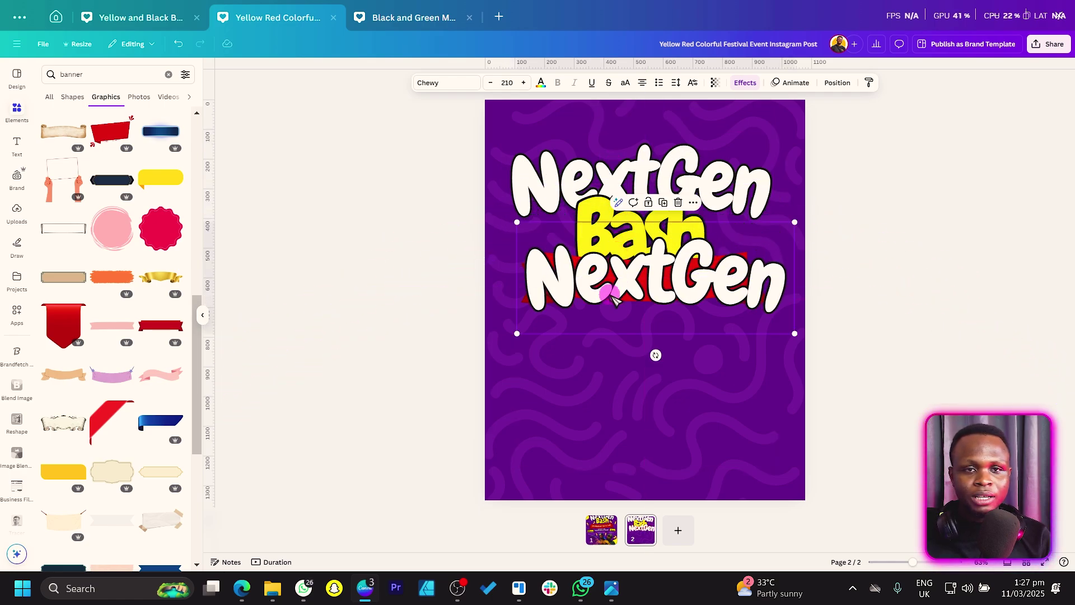
pyautogui.click(455, 83)
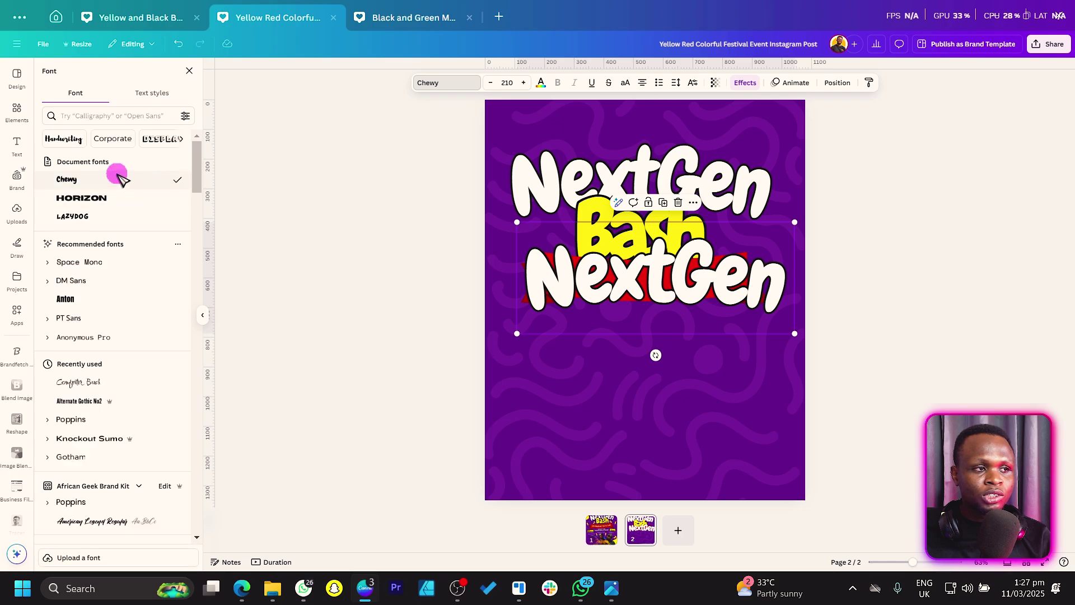
pyautogui.click(73, 216)
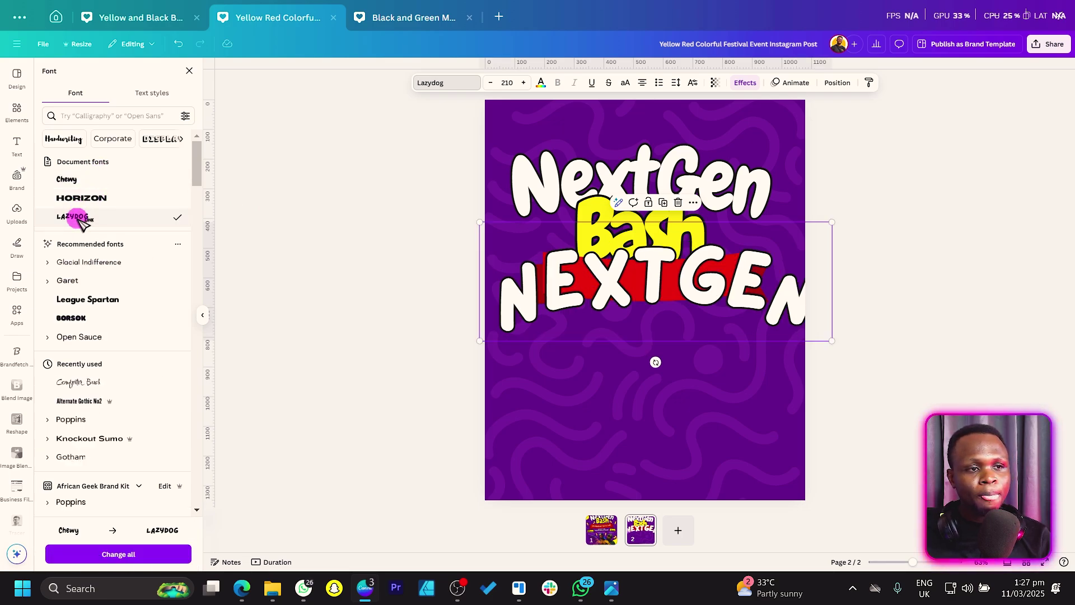
# - Straighten the copied text onto a single line without the Curve effect and tighten its letter spacing to -99
pyautogui.click(745, 82)
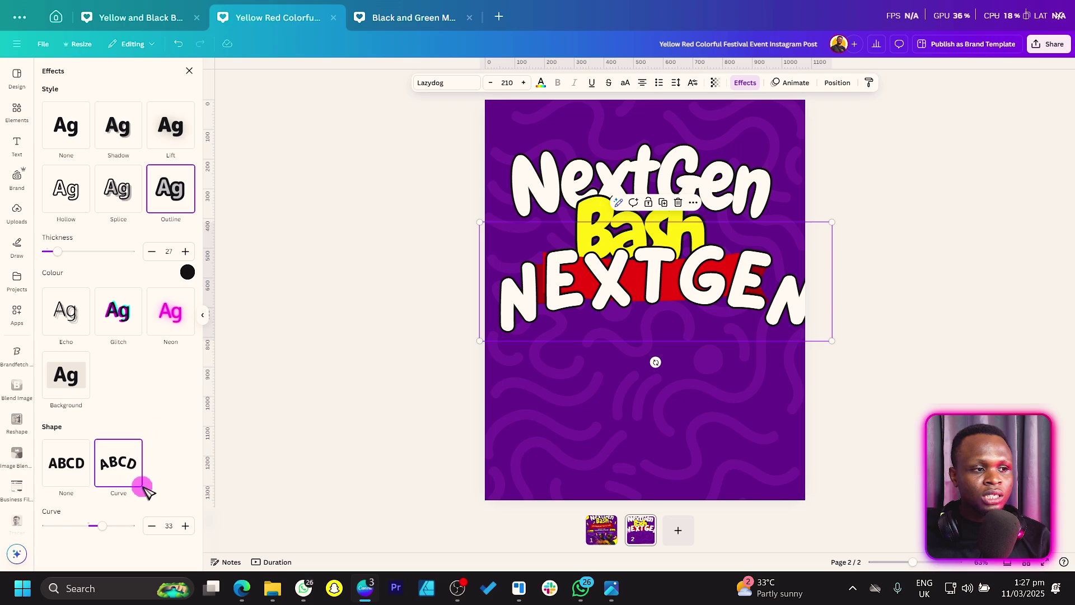
pyautogui.click(67, 467)
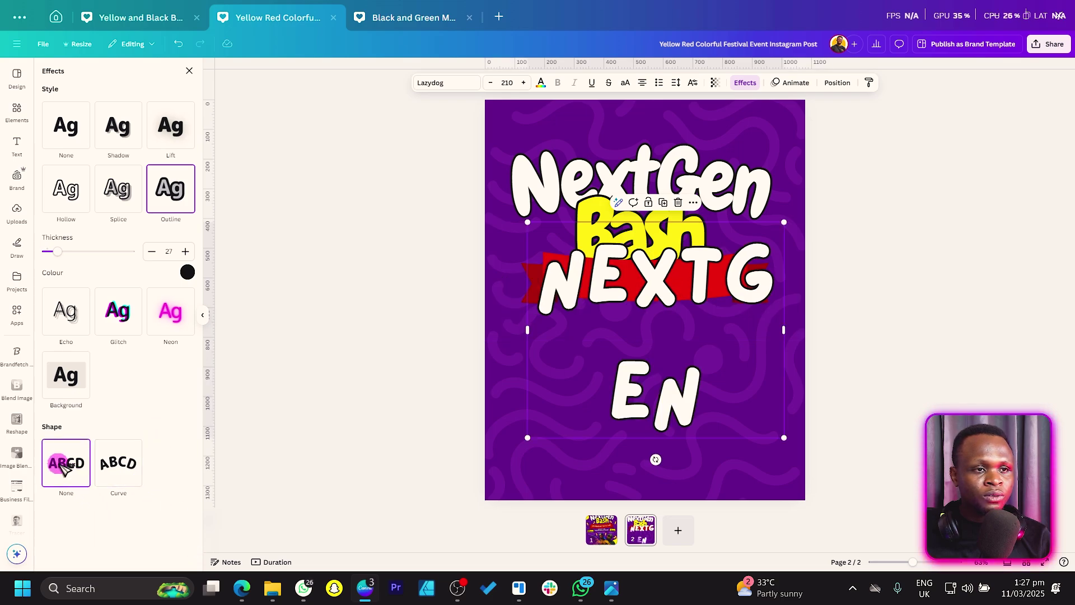
pyautogui.moveTo(528, 329); pyautogui.dragTo(446, 331)
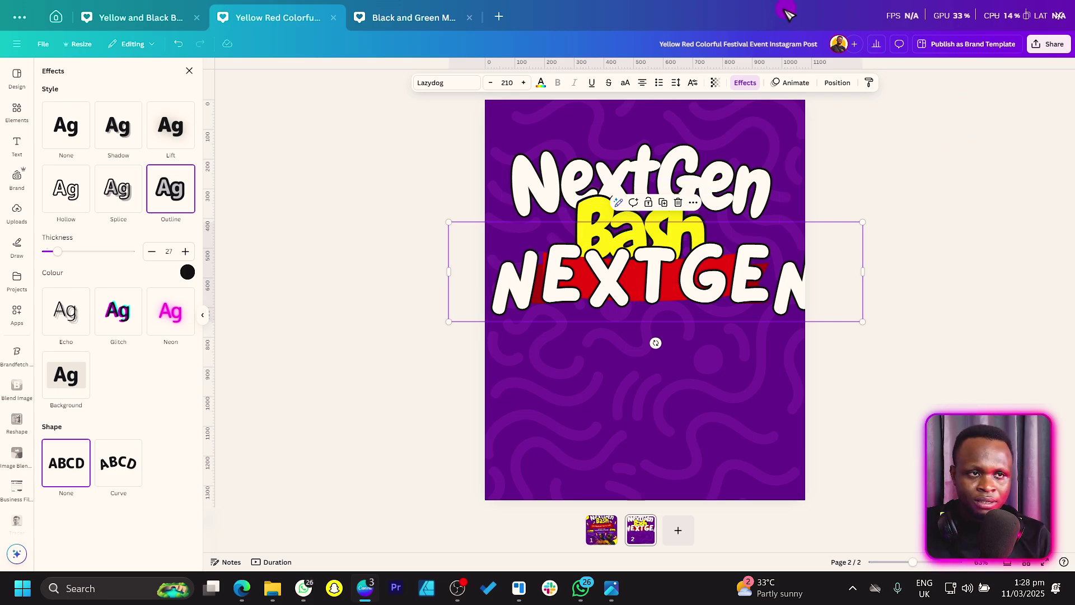
pyautogui.click(676, 83)
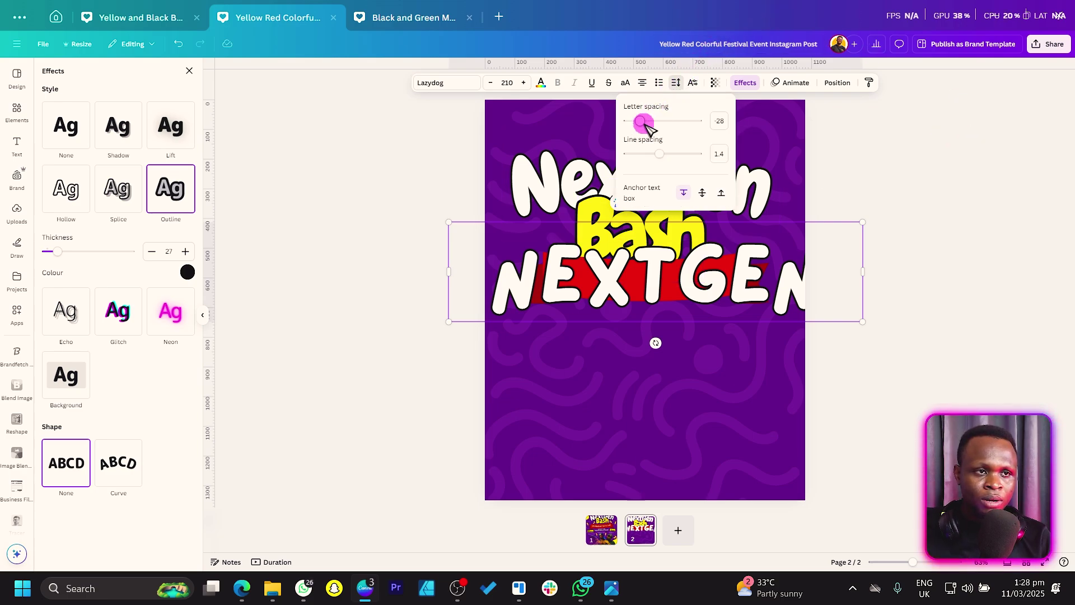
pyautogui.moveTo(638, 125)
pyautogui.mouseDown()
pyautogui.moveTo(647, 122)
pyautogui.moveTo(629, 122)
pyautogui.moveTo(642, 121)
pyautogui.mouseUp()
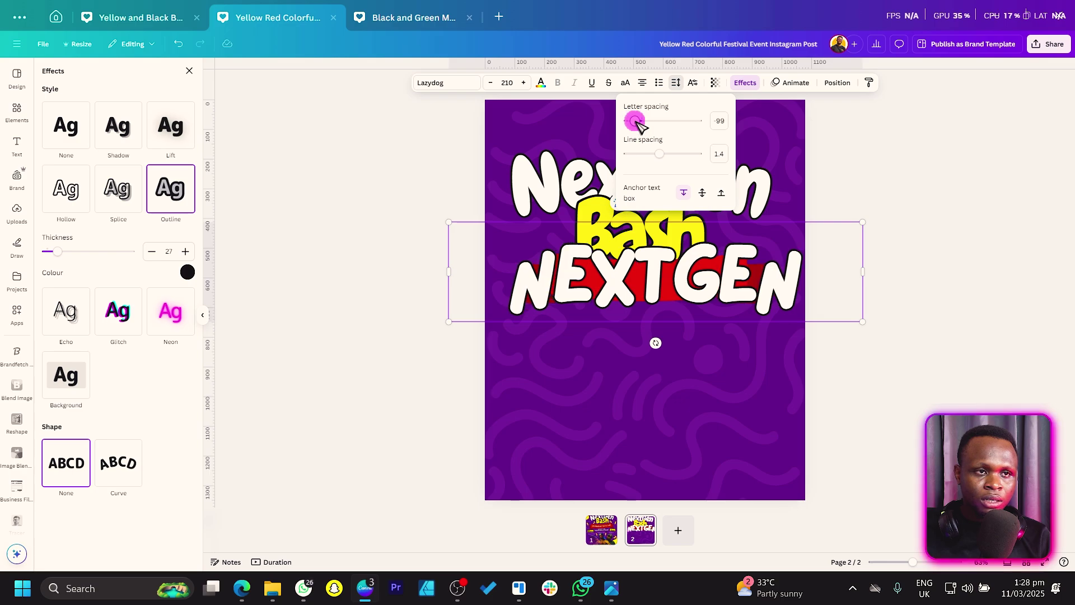
# - Replace the copied text's wording with "Celebrating the future"
pyautogui.doubleClick(598, 263)
pyautogui.write('ce')
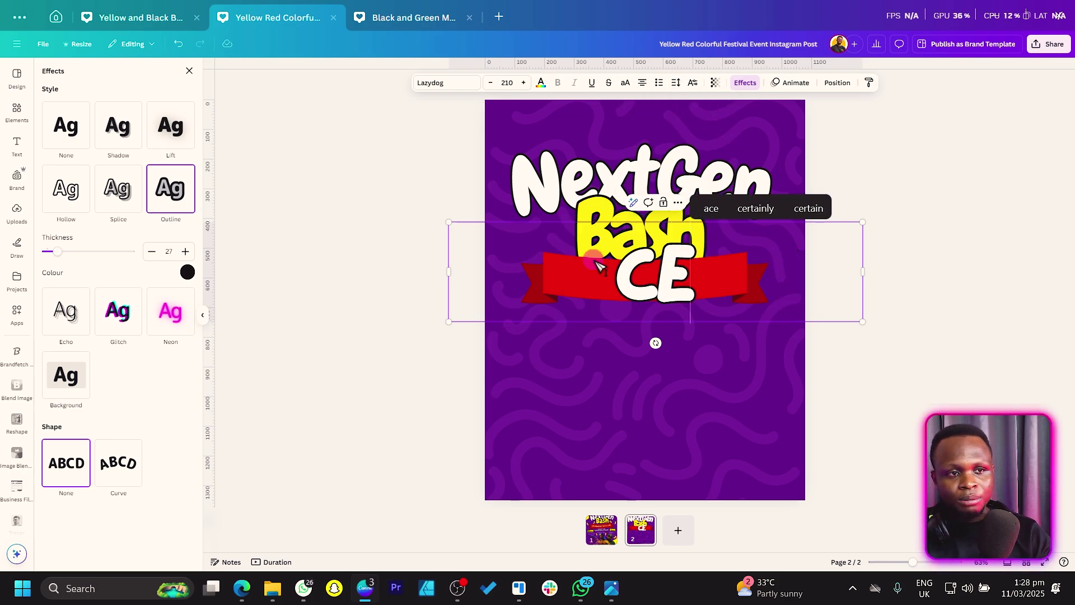
pyautogui.write('lera')
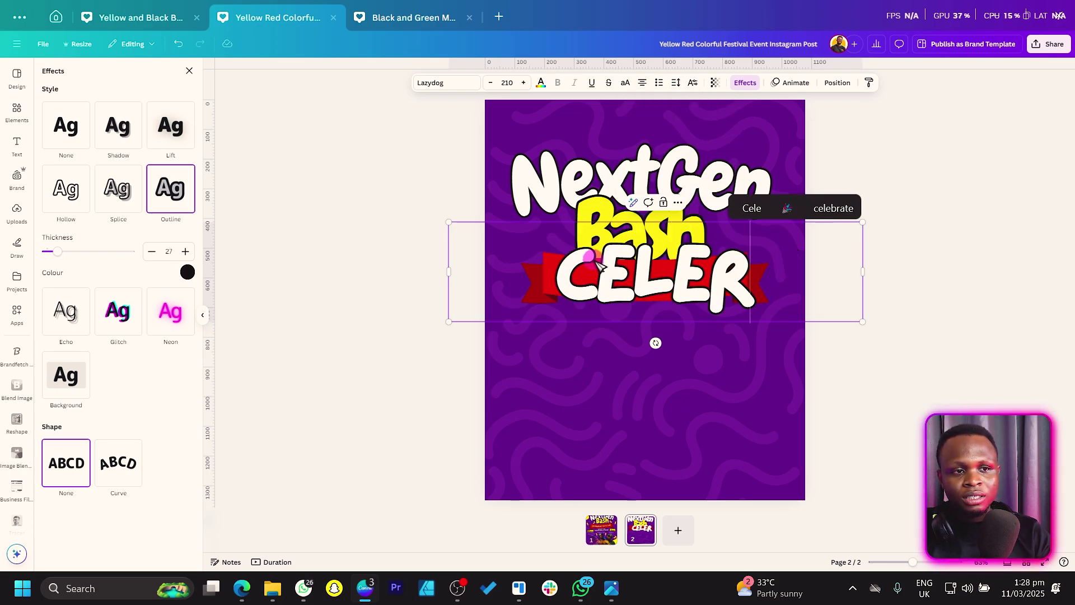
pyautogui.press('BackSpace')
pyautogui.press('BackSpace')
pyautogui.press('BackSpace')
pyautogui.write('bratin')
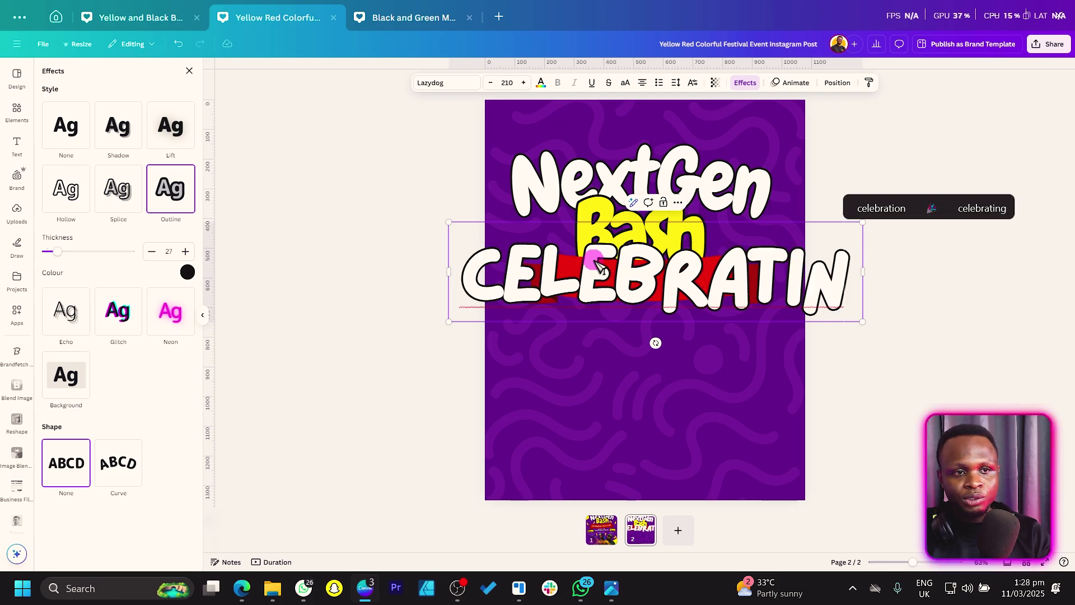
pyautogui.write('g the')
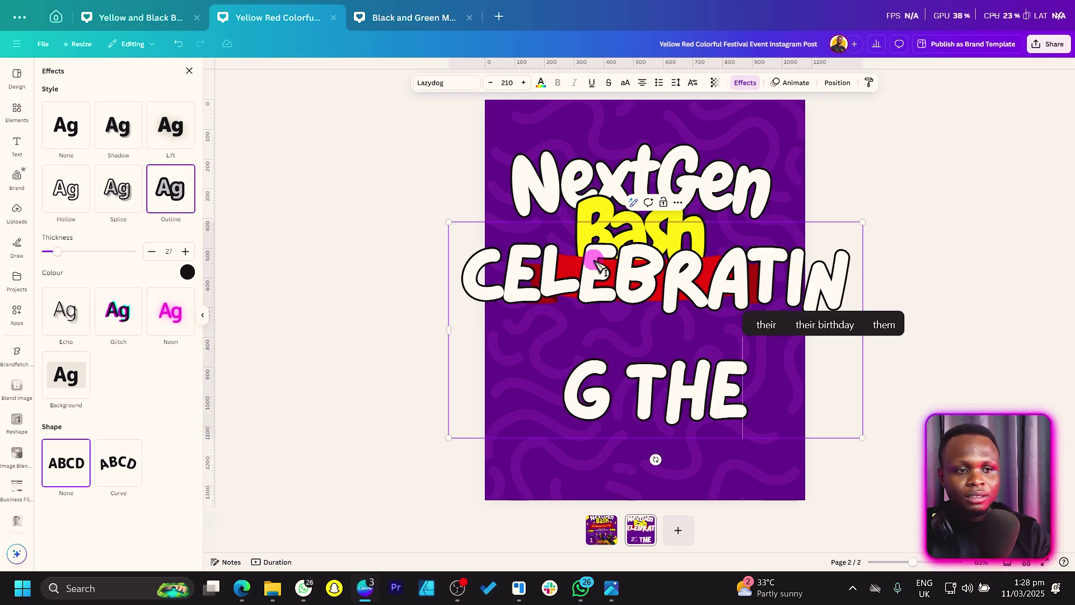
pyautogui.write('future')
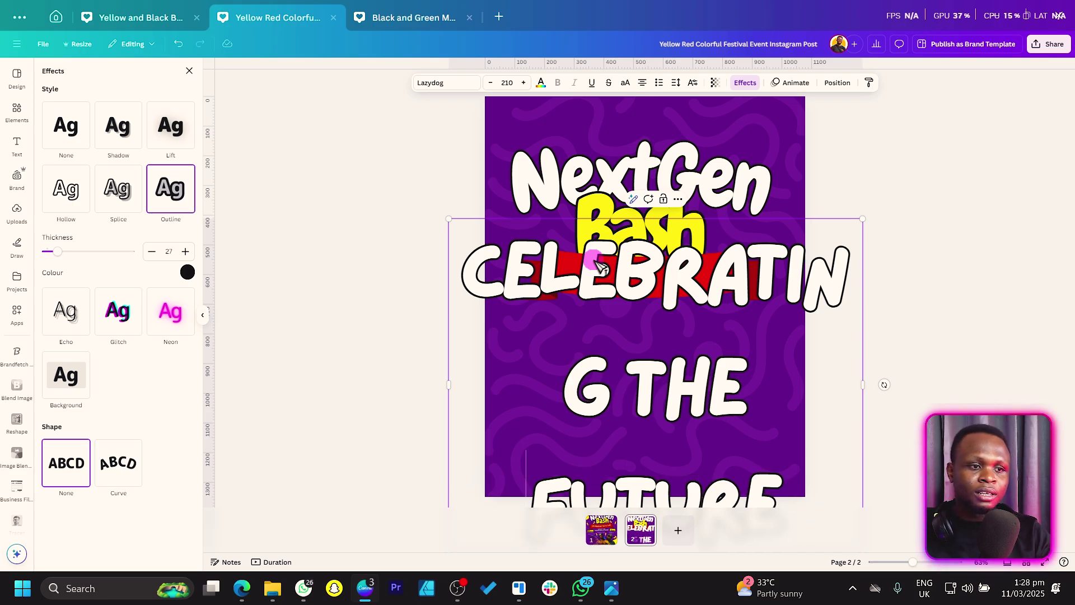
# - Widen the tagline's text box to one line, scale it to font size 48.7 and centre it on the ribbon
pyautogui.moveTo(449, 389); pyautogui.dragTo(327, 391)
pyautogui.moveTo(329, 435); pyautogui.dragTo(553, 323)
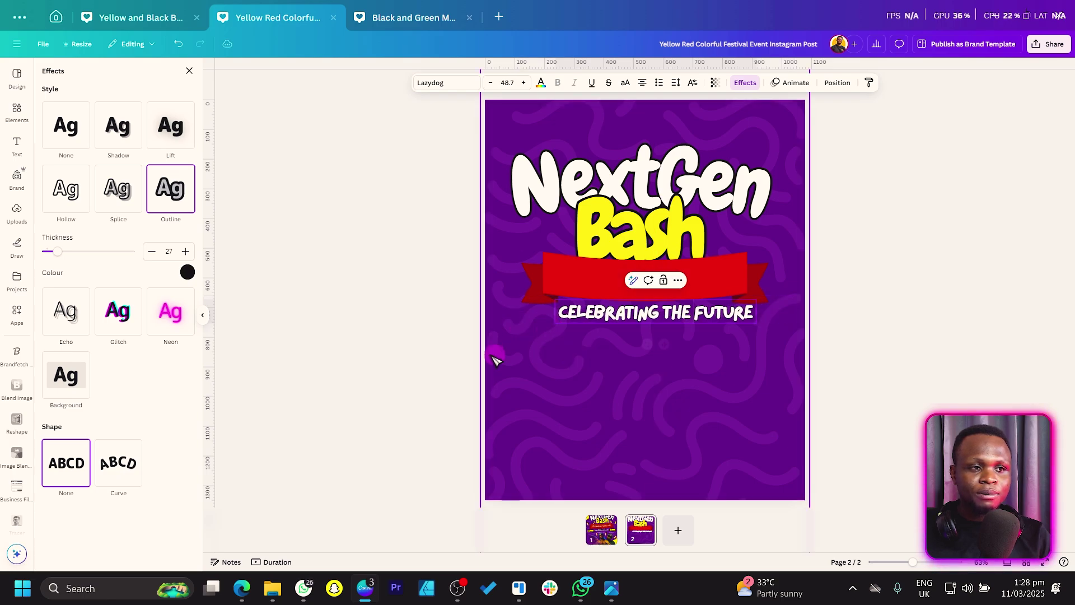
pyautogui.moveTo(668, 350); pyautogui.dragTo(660, 315)
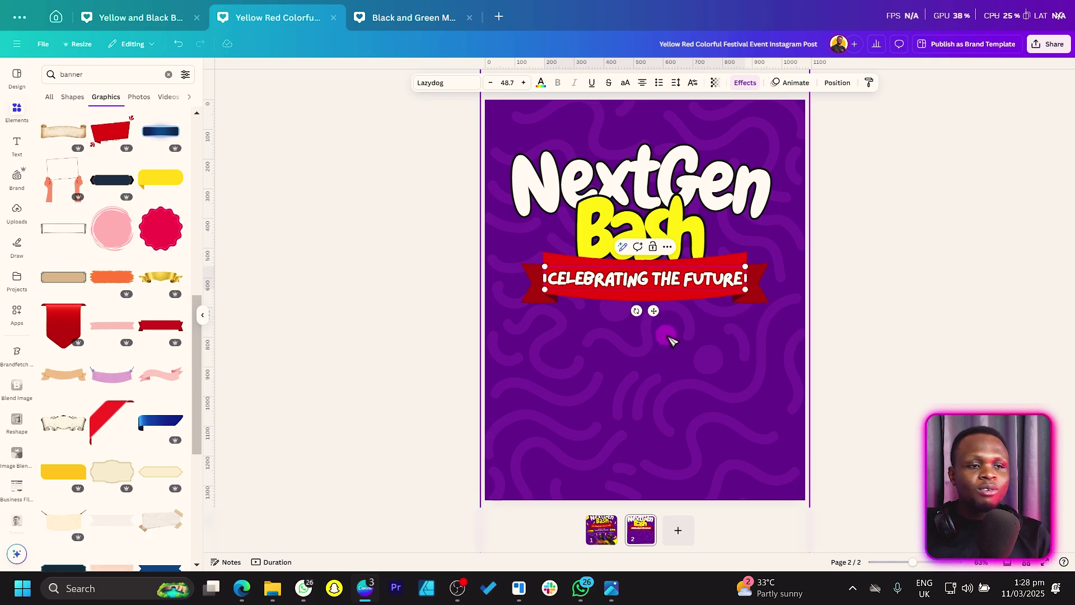
pyautogui.click(952, 295)
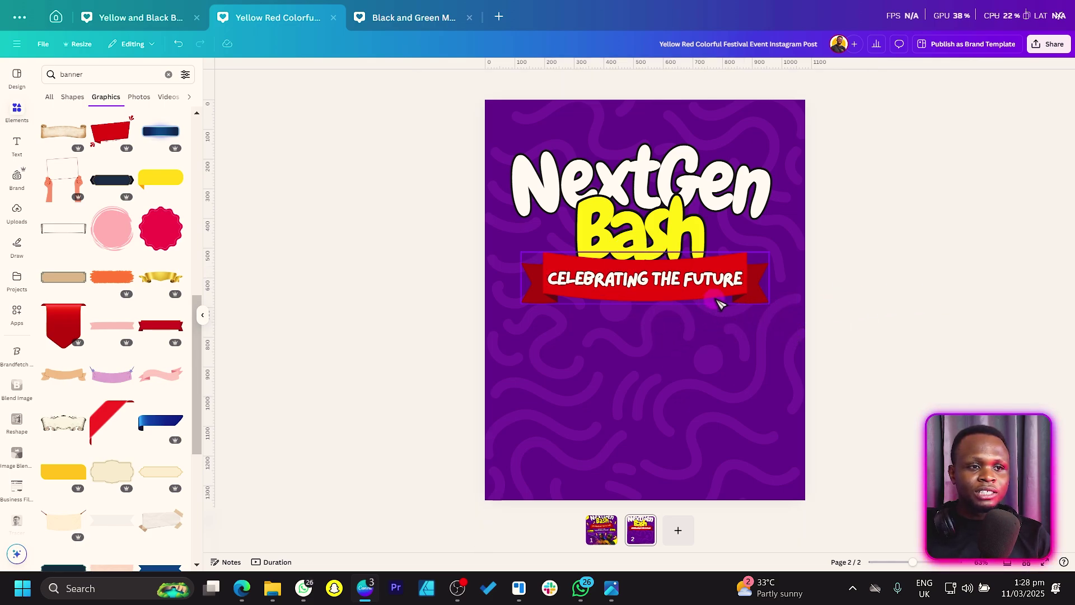
# - Apply the Curve effect at -13 to the tagline and keep it positioned along the ribbon's arc
pyautogui.click(743, 280)
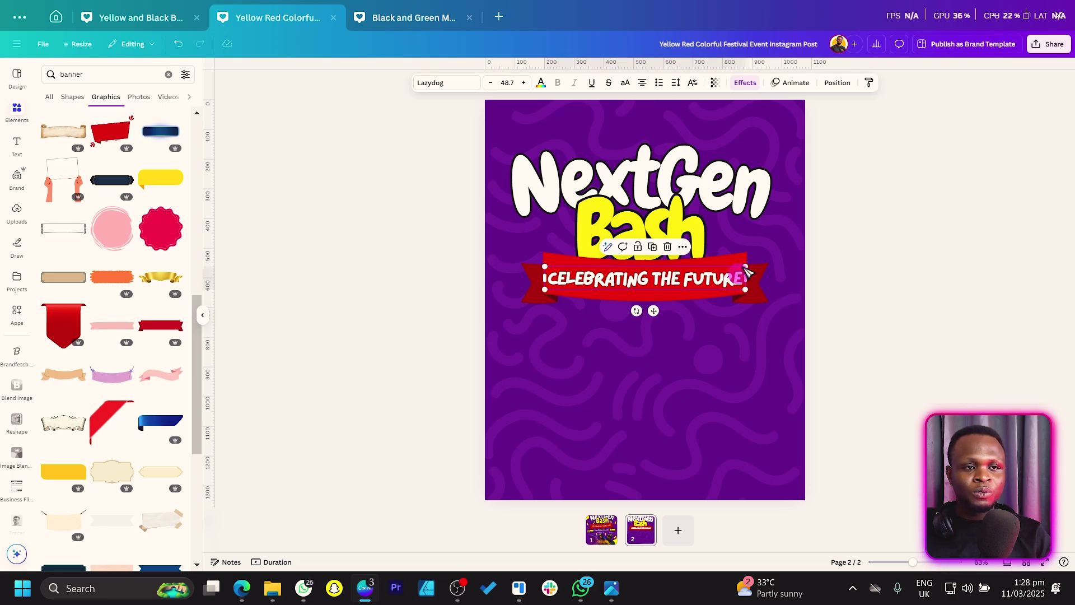
pyautogui.click(746, 83)
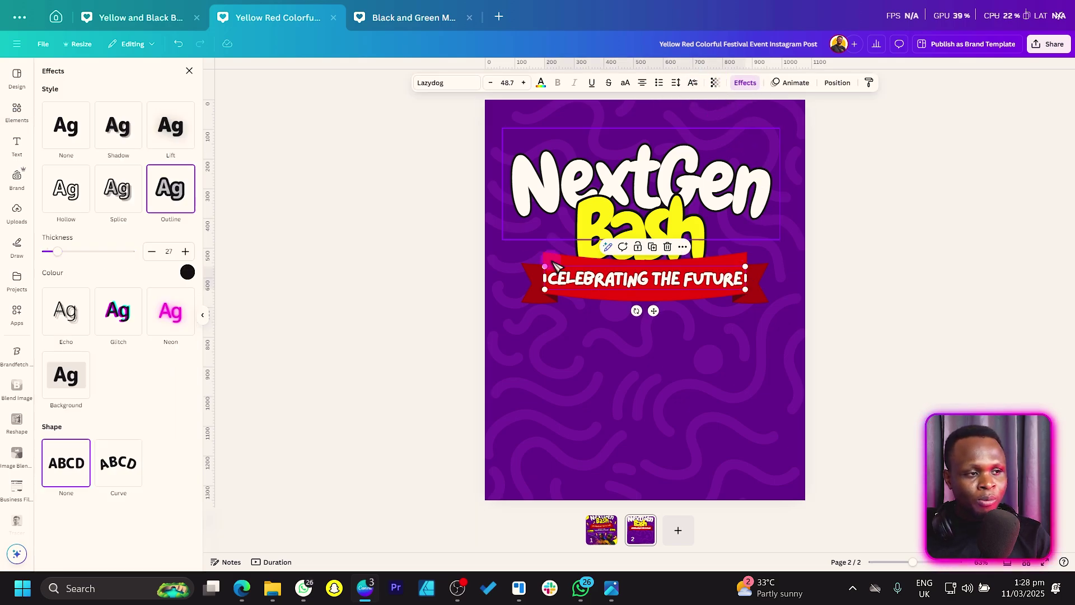
pyautogui.click(126, 463)
pyautogui.moveTo(112, 524); pyautogui.dragTo(86, 527)
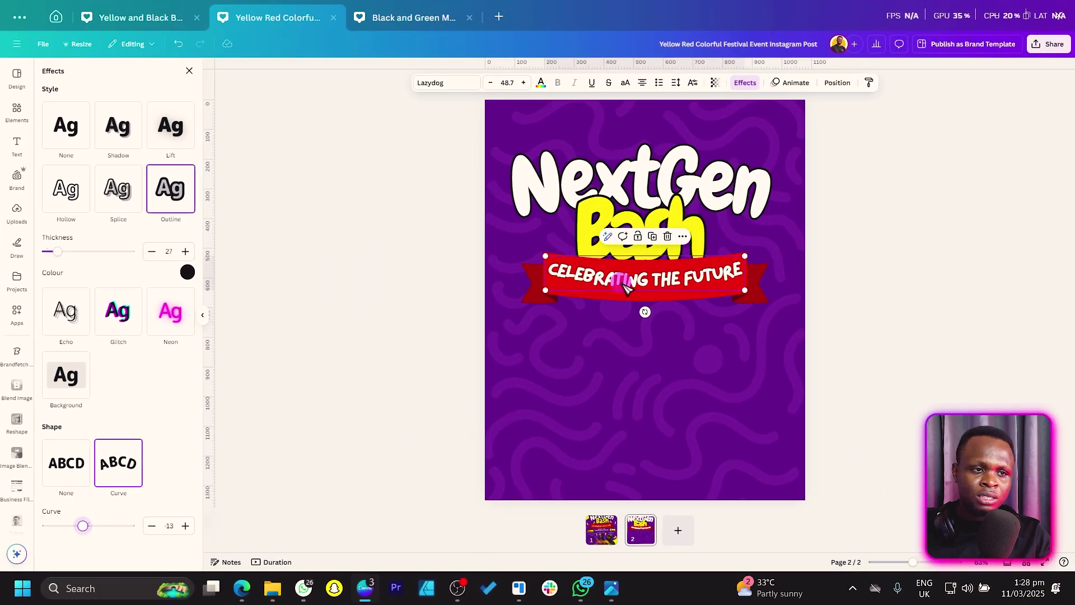
pyautogui.click(632, 286)
pyautogui.moveTo(674, 286); pyautogui.dragTo(682, 294)
pyautogui.click(368, 264)
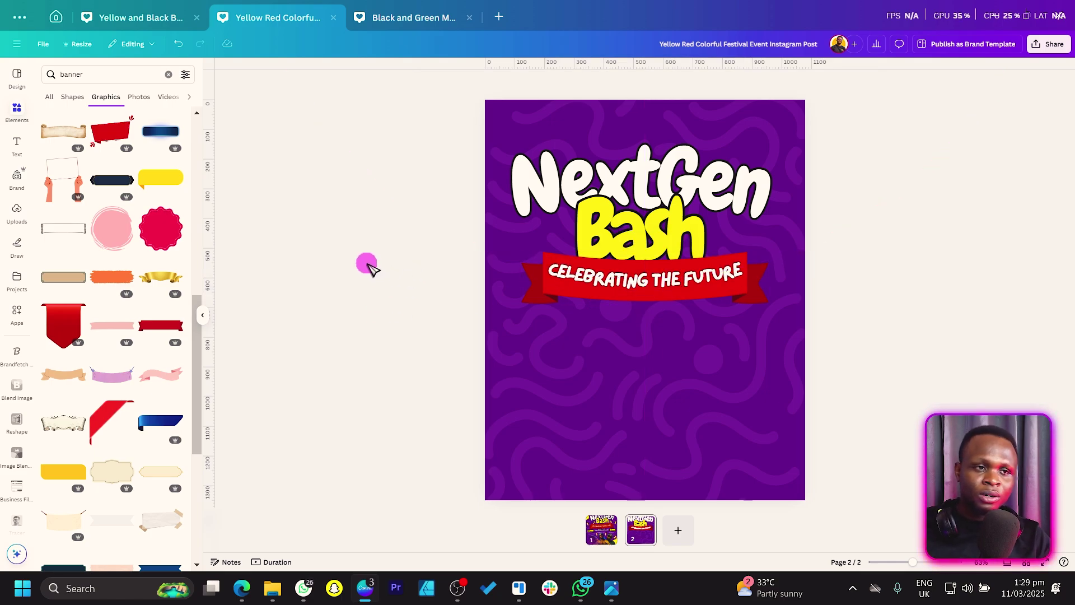
# - Move the two title words, ribbon and tagline together slightly higher on the page
pyautogui.moveTo(390, 151); pyautogui.dragTo(857, 331)
pyautogui.moveTo(715, 287); pyautogui.dragTo(715, 274)
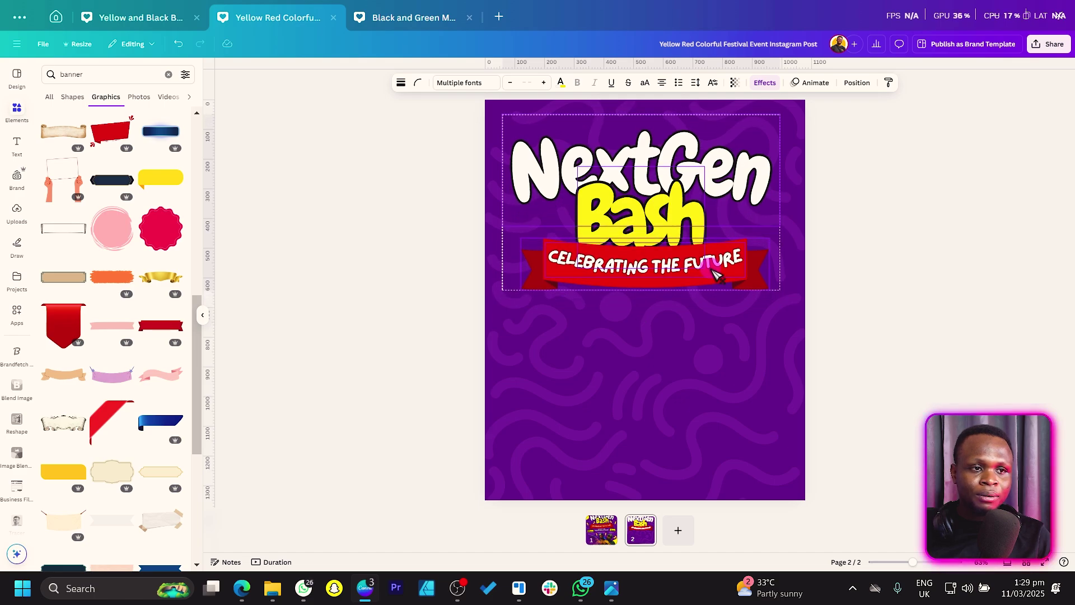
pyautogui.click(485, 312)
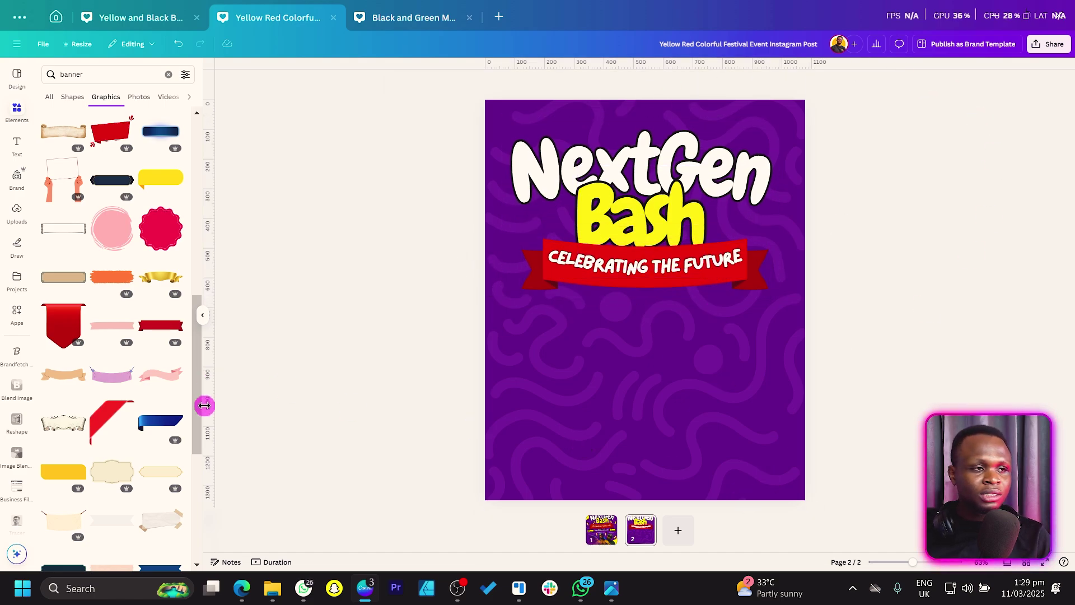
# - Search the elements for "blob" and place the light green blob graphic below the ribbon
pyautogui.scroll(10, 123, 252)
pyautogui.click(168, 74)
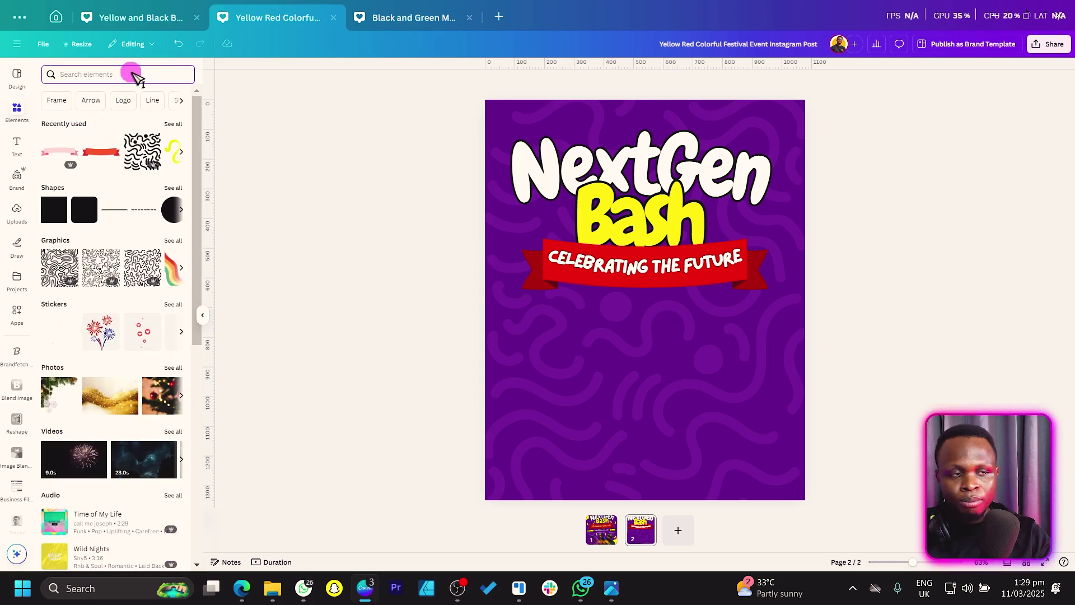
pyautogui.write('blob')
pyautogui.press('Return')
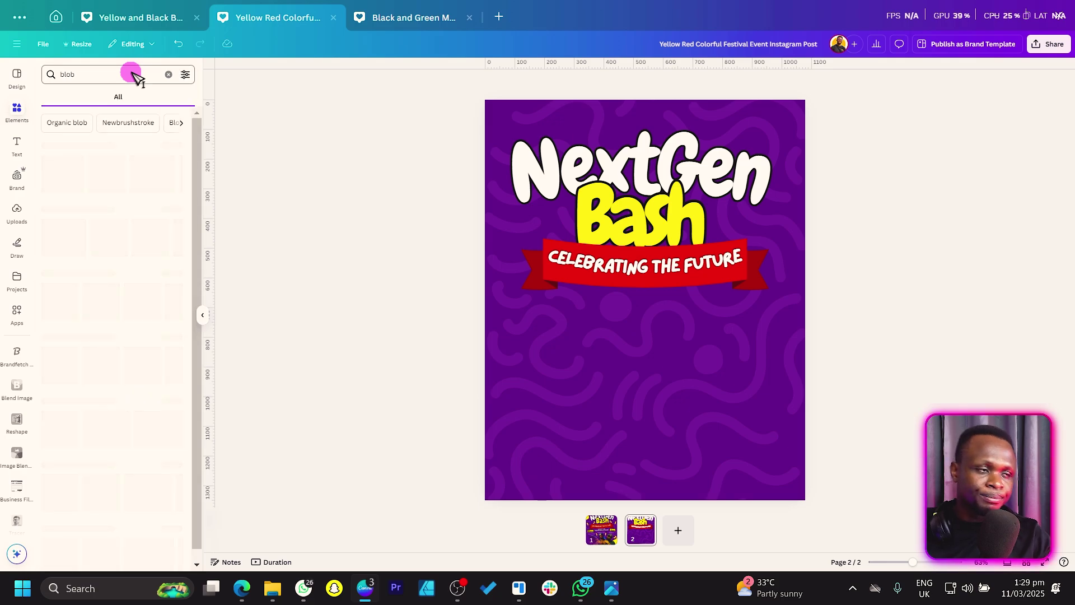
pyautogui.moveTo(647, 312); pyautogui.dragTo(661, 380)
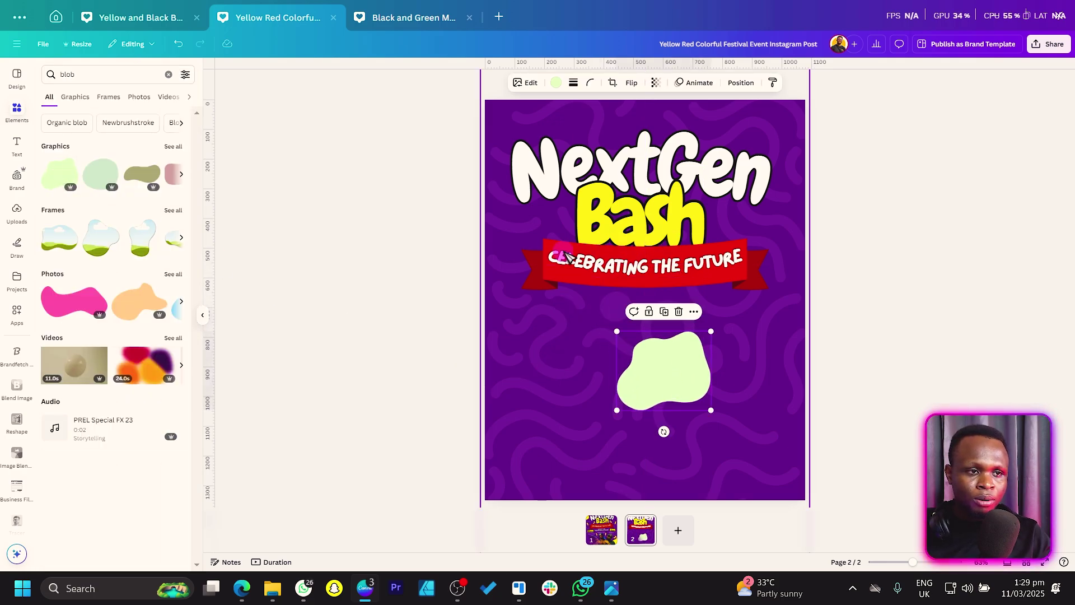
# - Recolour the blob to the title's yellow, then enlarge and rotate it to fill the page's lower-right corner
pyautogui.click(555, 82)
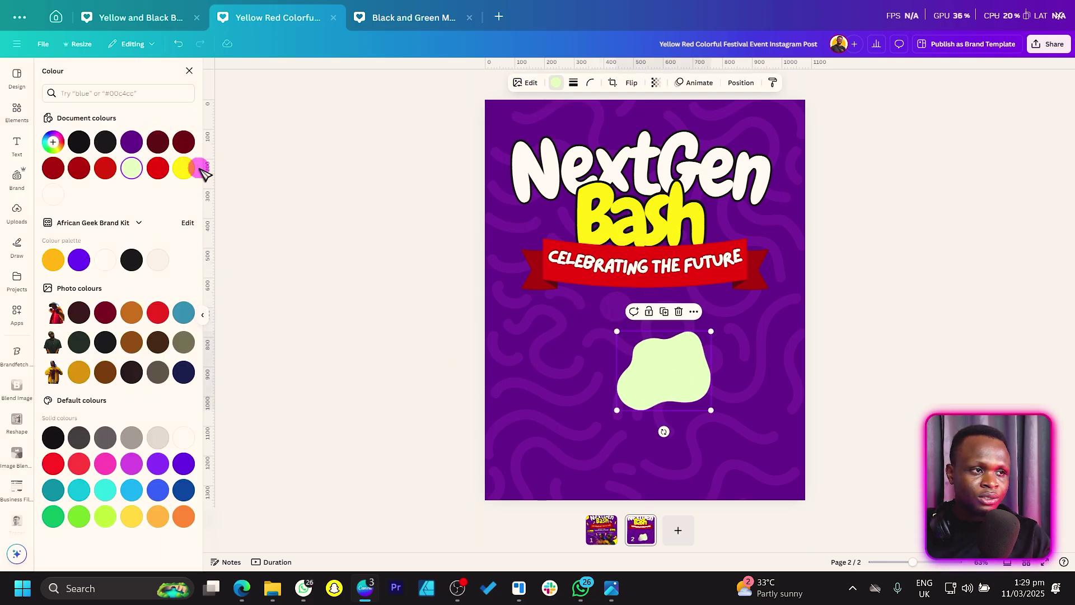
pyautogui.click(195, 168)
pyautogui.moveTo(662, 391); pyautogui.dragTo(739, 470)
pyautogui.moveTo(722, 429); pyautogui.dragTo(703, 420)
pyautogui.moveTo(775, 487); pyautogui.dragTo(768, 493)
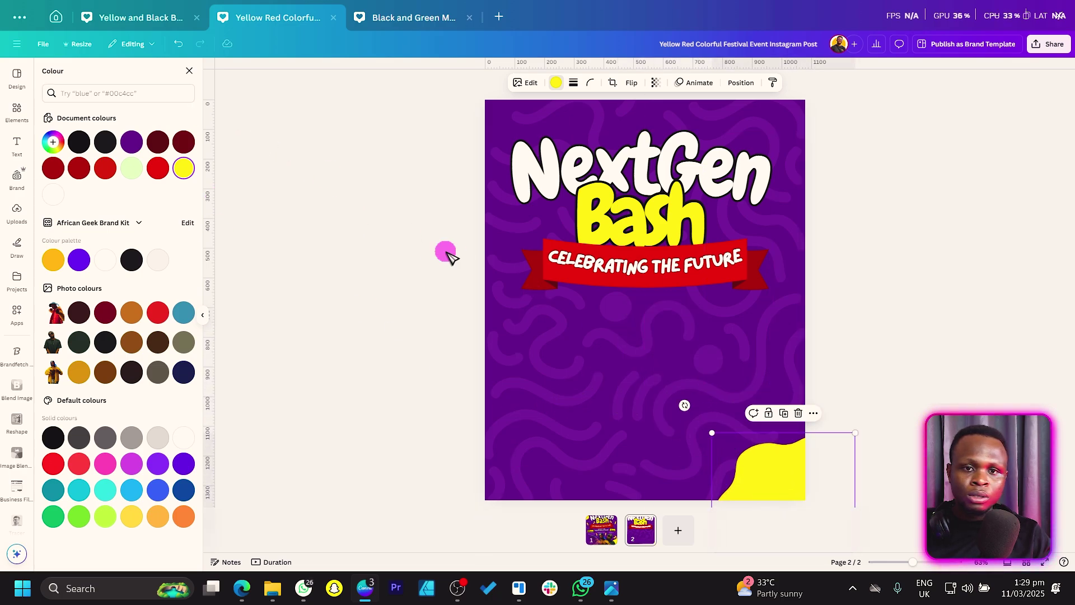
# - Copy the yellow blob into the page's upper-left and lower-left corners, and resize and rotate the blob in the lower-right corner
pyautogui.keyDown('alt'); pyautogui.moveTo(758, 456); pyautogui.dragTo(558, 110); pyautogui.keyUp('alt')
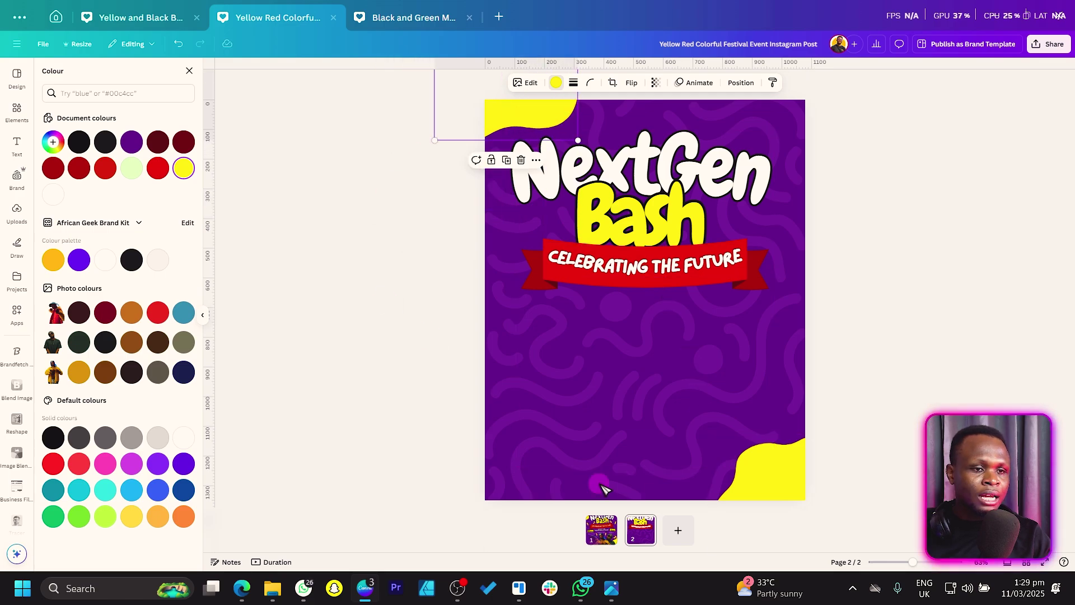
pyautogui.moveTo(744, 481); pyautogui.dragTo(588, 418)
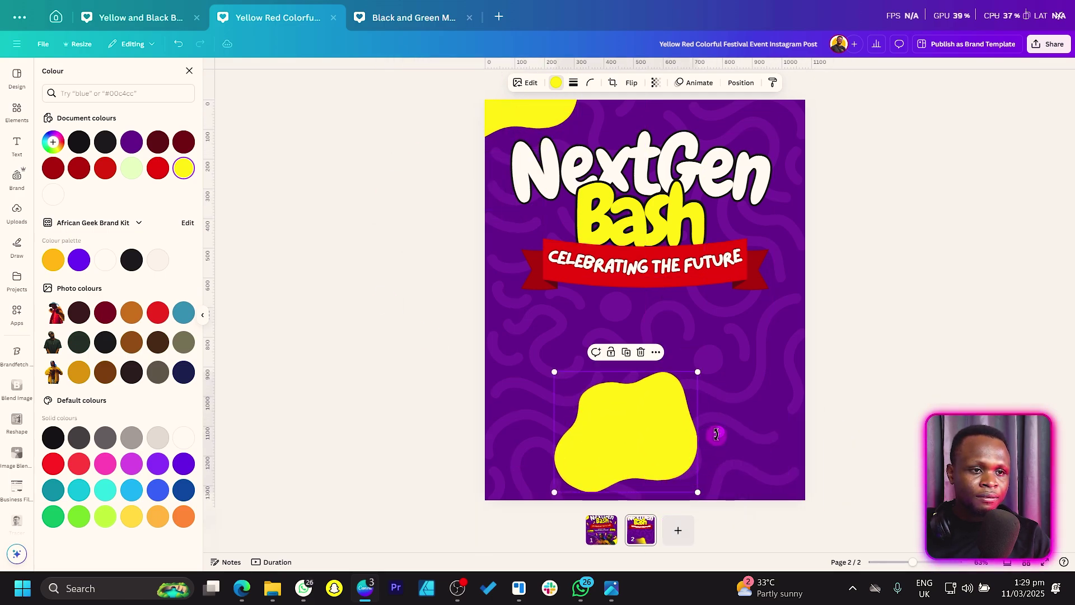
pyautogui.moveTo(718, 432); pyautogui.dragTo(644, 486)
pyautogui.keyDown('alt'); pyautogui.moveTo(633, 428); pyautogui.dragTo(797, 473); pyautogui.keyUp('alt')
pyautogui.moveTo(866, 450); pyautogui.dragTo(843, 562)
pyautogui.moveTo(789, 467); pyautogui.dragTo(785, 488)
pyautogui.moveTo(628, 427); pyautogui.dragTo(478, 473)
# - Search the elements for "splash" and place the first paint splat graphic below the ribbon
pyautogui.click(93, 96)
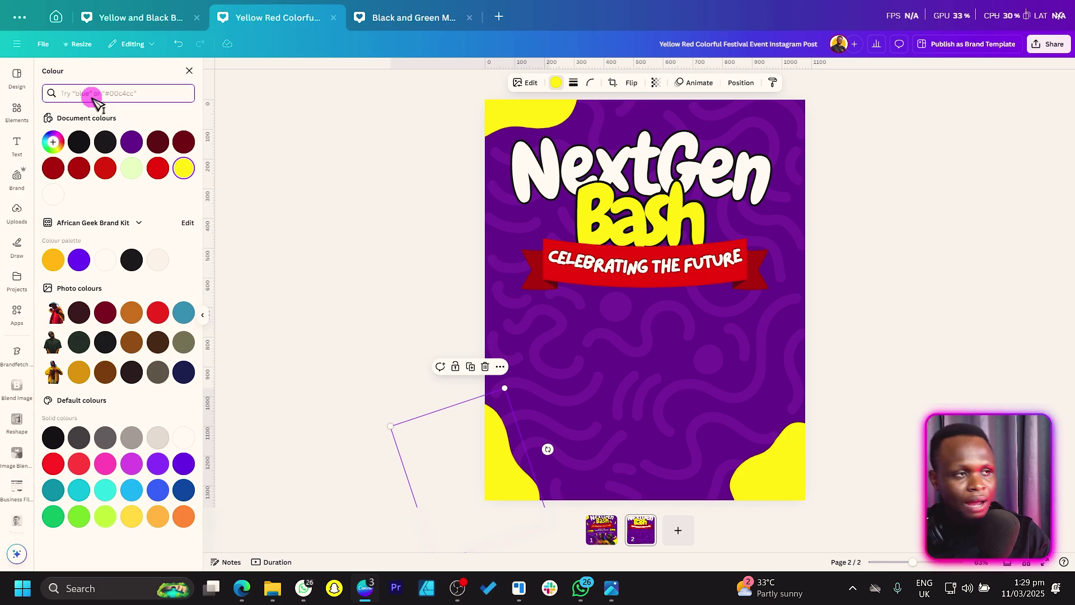
pyautogui.click(16, 109)
pyautogui.click(83, 75)
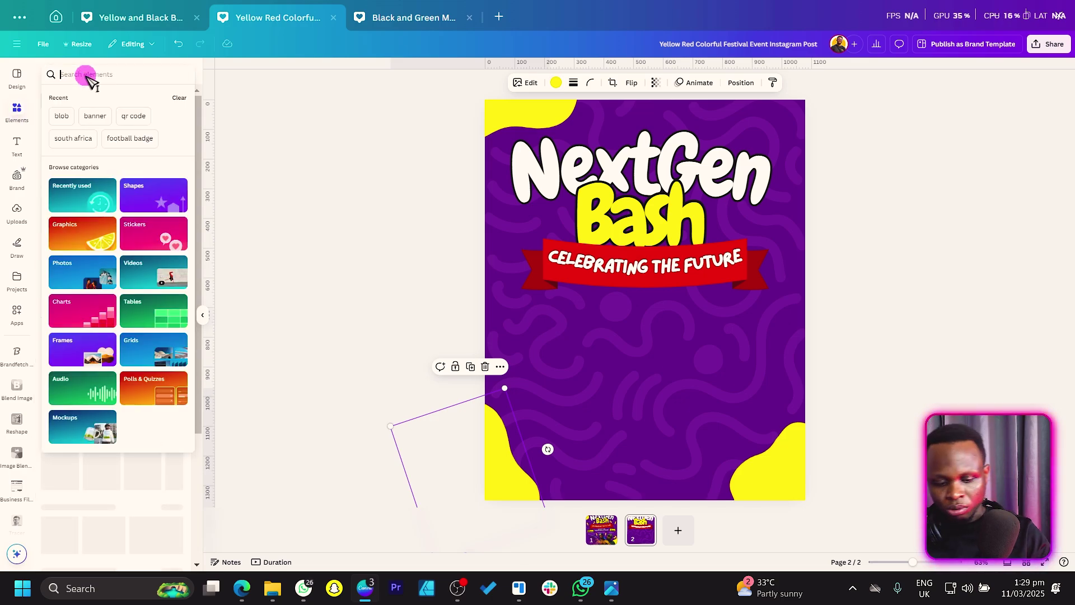
pyautogui.write('splash')
pyautogui.press('Return')
pyautogui.click(60, 173)
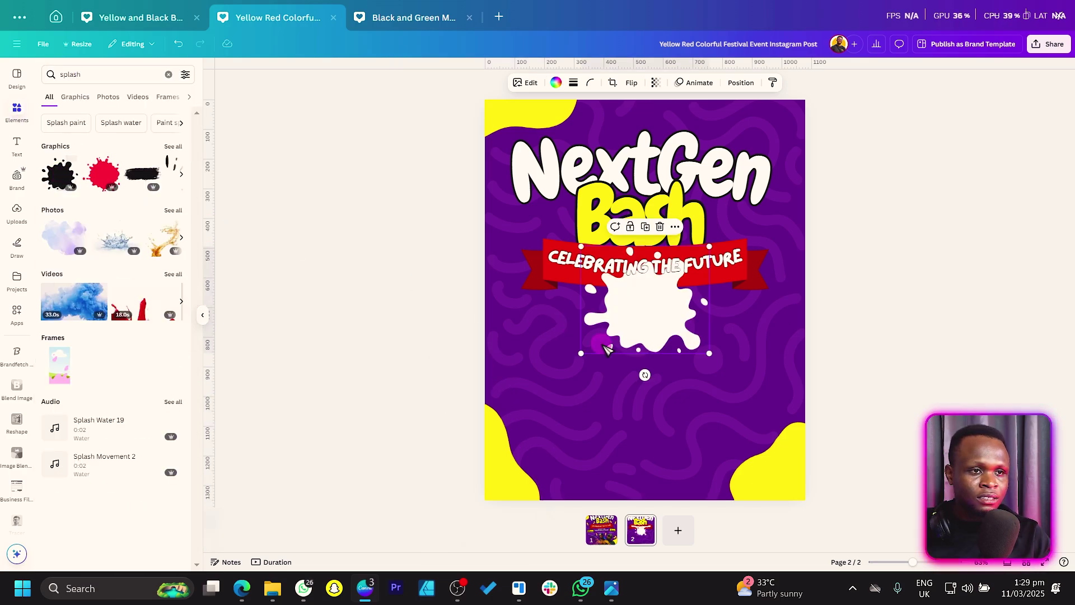
pyautogui.moveTo(653, 322); pyautogui.dragTo(664, 360)
# - Recolour the splat to the title's yellow and place it in the page's upper-right corner, then nudge the lower-left blob slightly inward
pyautogui.click(556, 83)
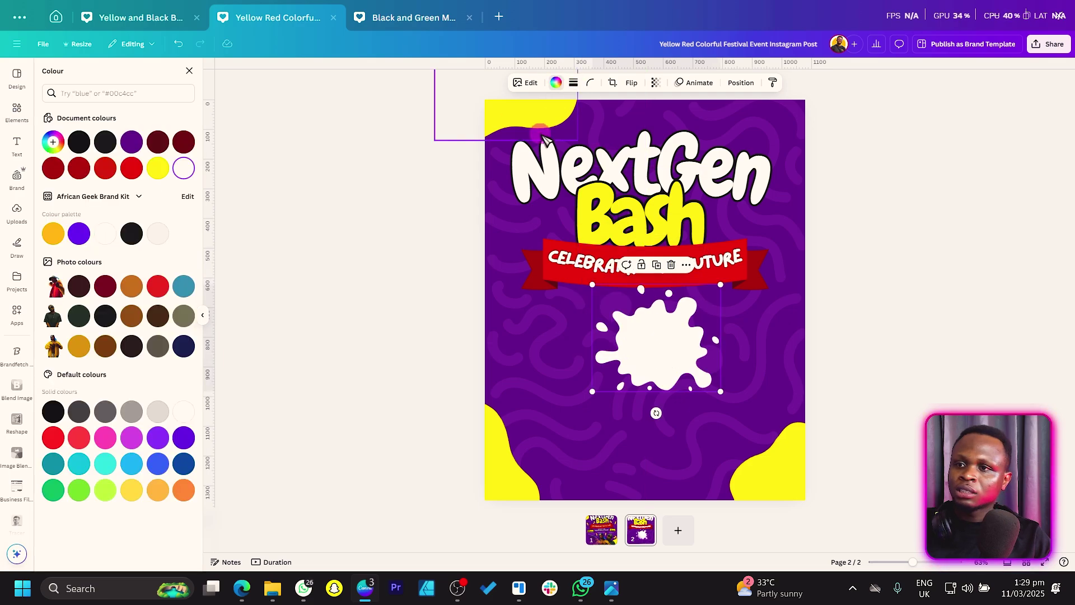
pyautogui.click(158, 167)
pyautogui.moveTo(650, 335); pyautogui.dragTo(793, 106)
pyautogui.moveTo(496, 432); pyautogui.dragTo(504, 448)
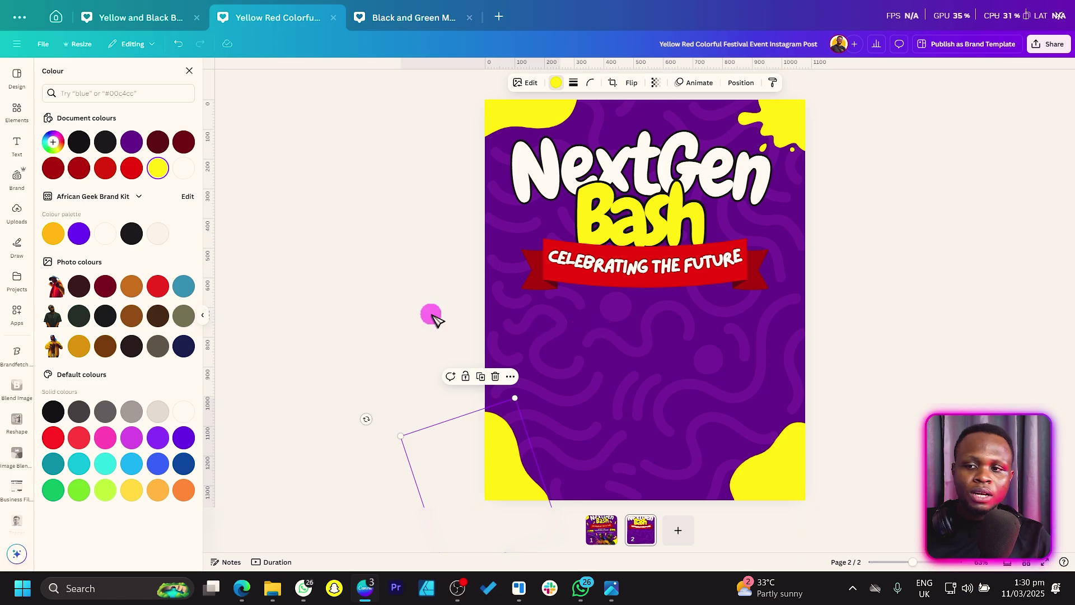
# - Search the elements for "splash" again, browse all its graphics and place the black three-droplet graphic below the ribbon
pyautogui.click(17, 111)
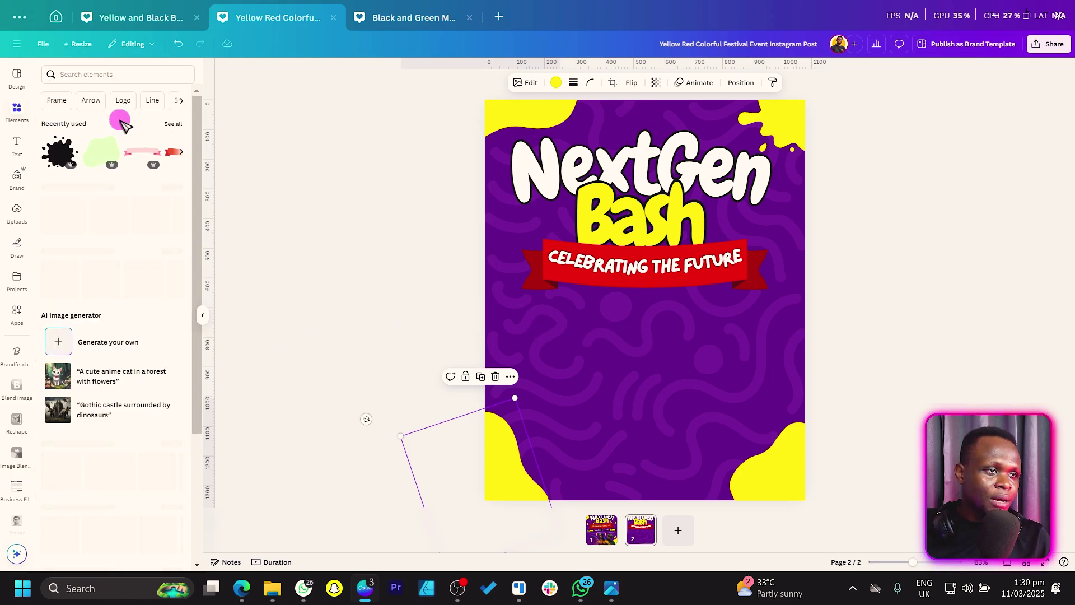
pyautogui.click(134, 74)
pyautogui.click(79, 116)
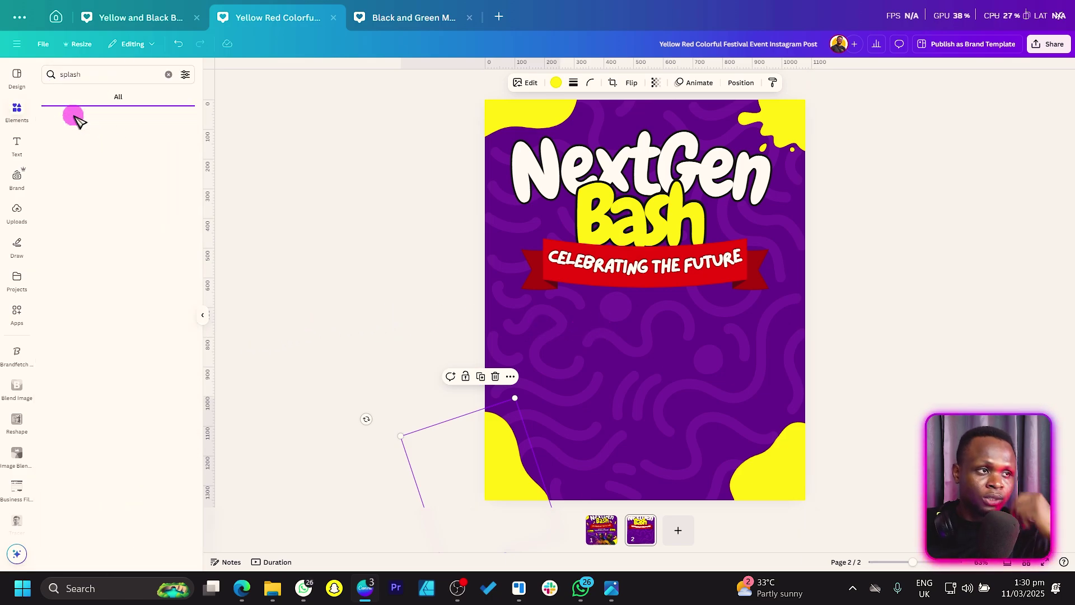
pyautogui.click(174, 147)
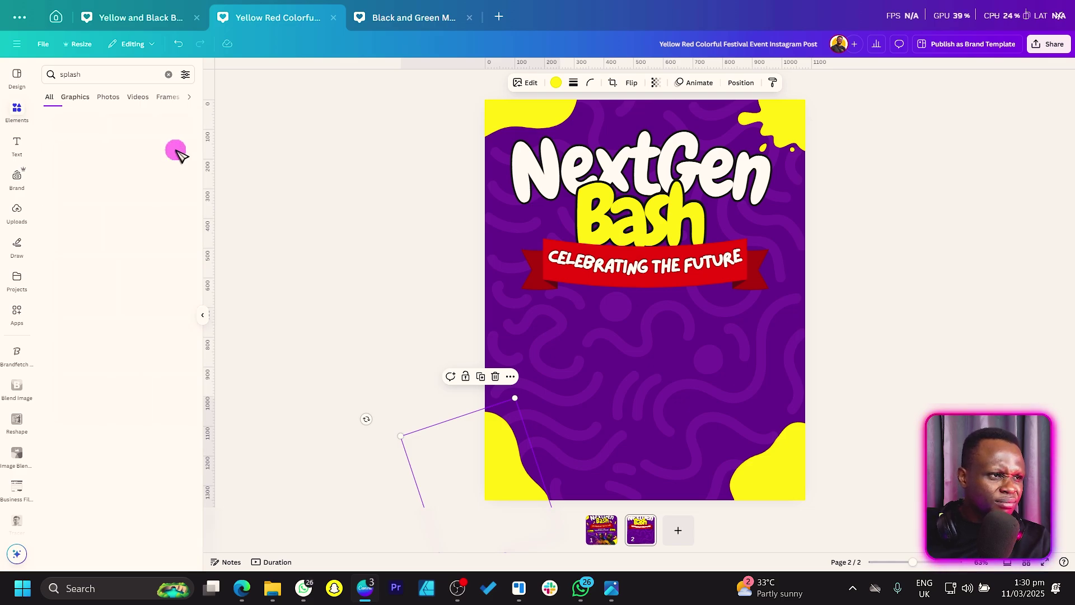
pyautogui.scroll(-10, 168, 370)
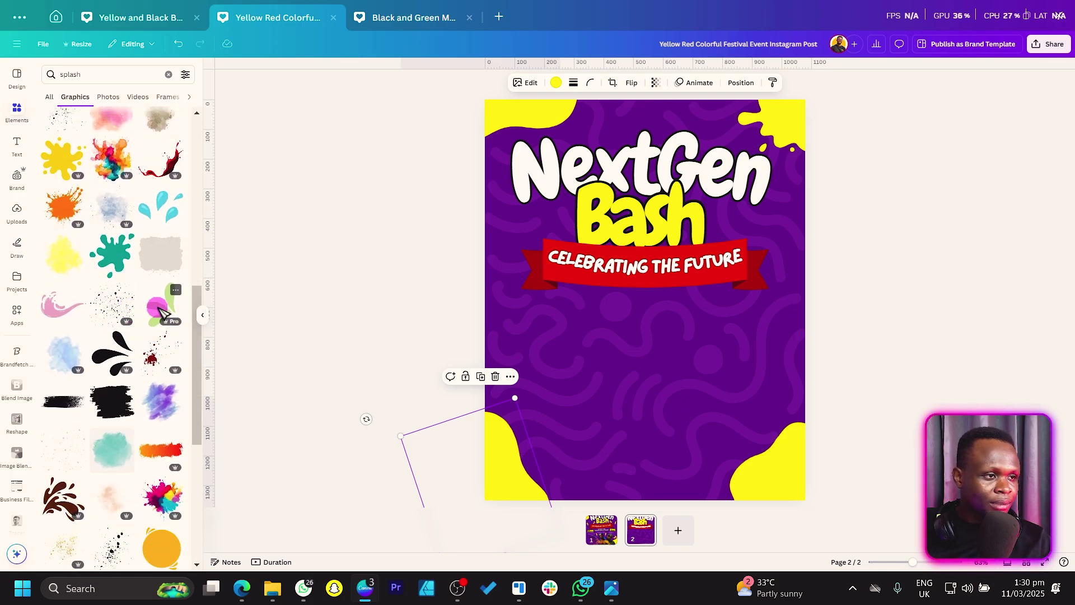
pyautogui.click(106, 361)
pyautogui.moveTo(679, 344); pyautogui.dragTo(613, 414)
# - Add the blue-grey three-droplet graphic at the page's right edge and recolour both droplet graphics to the title's yellow
pyautogui.scroll(-10, 90, 385)
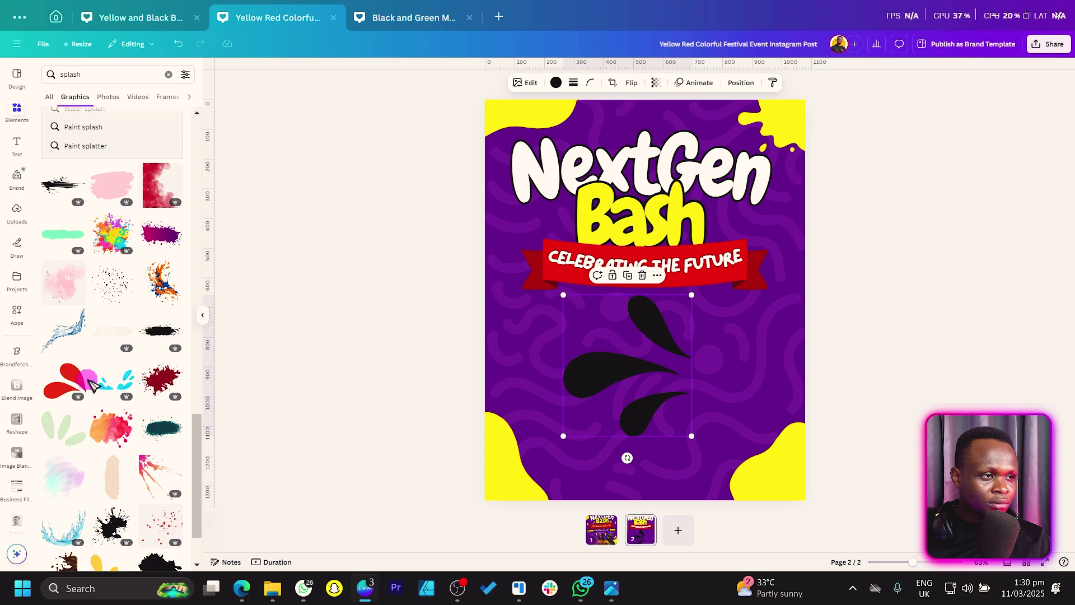
pyautogui.scroll(-5, 87, 381)
pyautogui.click(124, 302)
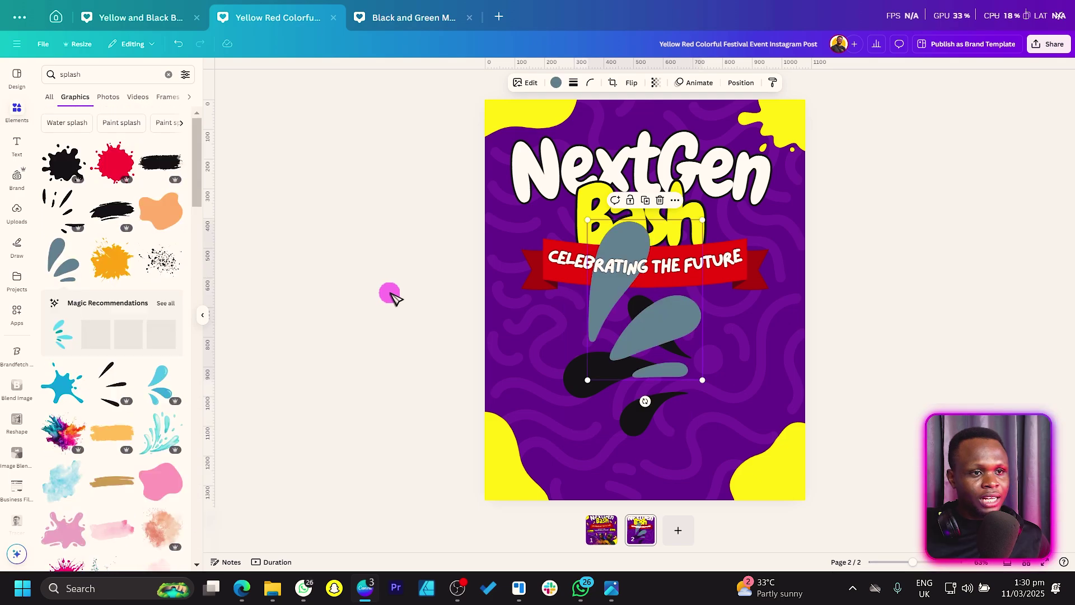
pyautogui.moveTo(644, 329); pyautogui.dragTo(755, 376)
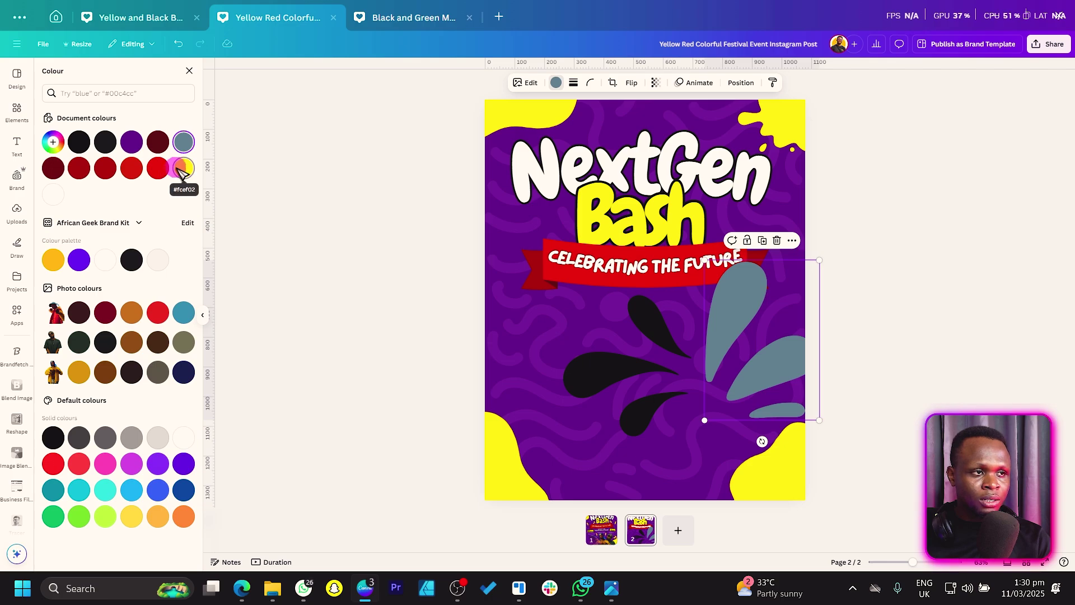
pyautogui.click(182, 168)
pyautogui.click(183, 168)
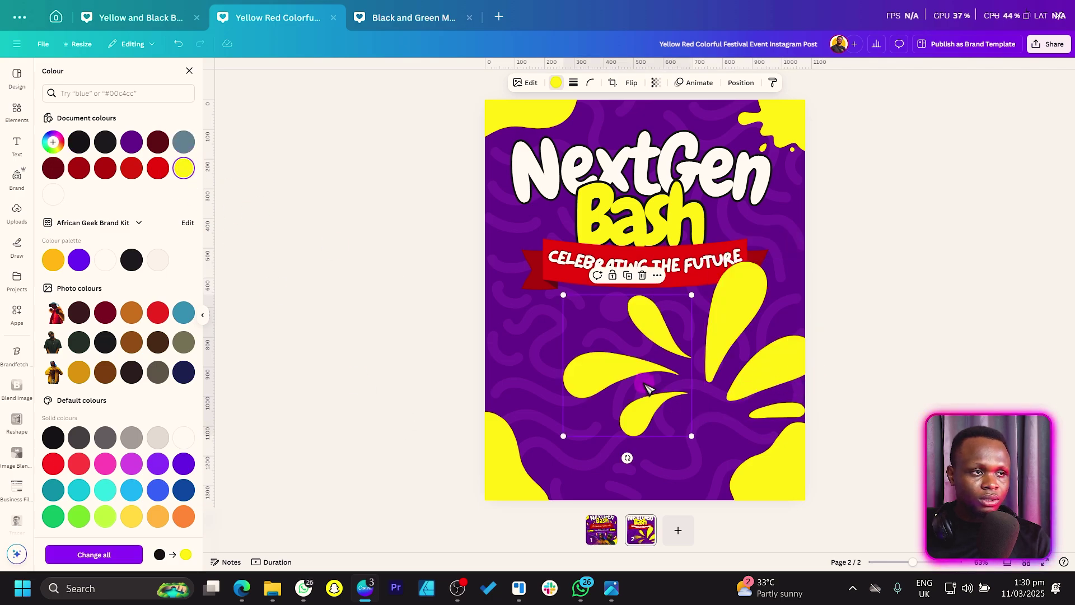
# - Shrink the smaller droplet graphic to fit left of "Bash" and place a horizontally flipped copy on the word's right side
pyautogui.moveTo(627, 381); pyautogui.dragTo(544, 383)
pyautogui.moveTo(482, 436); pyautogui.dragTo(558, 266)
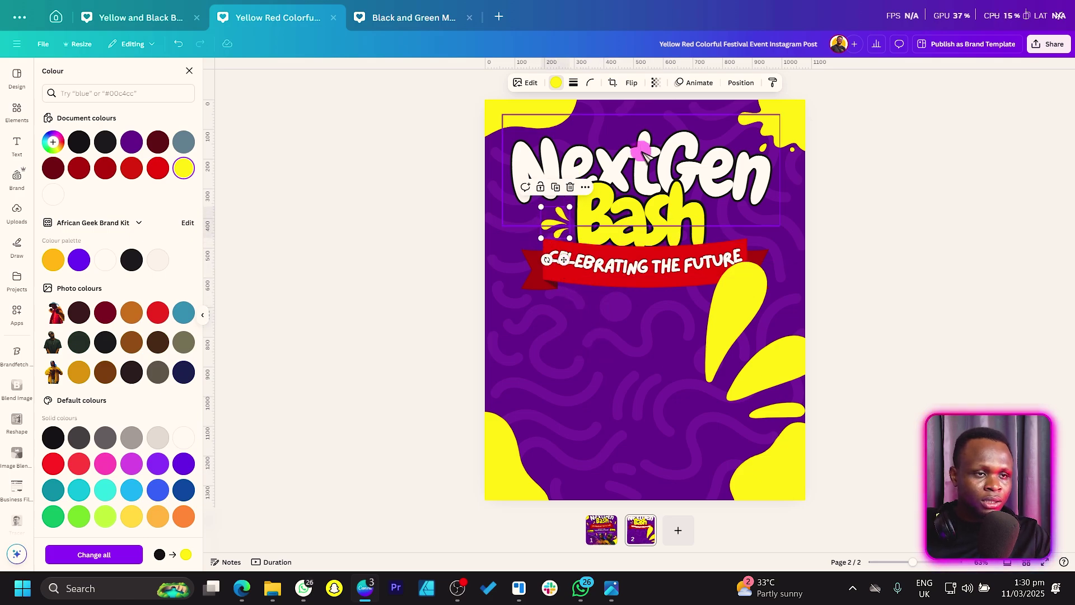
pyautogui.moveTo(647, 159); pyautogui.dragTo(657, 178)
pyautogui.moveTo(568, 235); pyautogui.dragTo(726, 231)
pyautogui.click(631, 83)
pyautogui.click(638, 107)
pyautogui.click(493, 259)
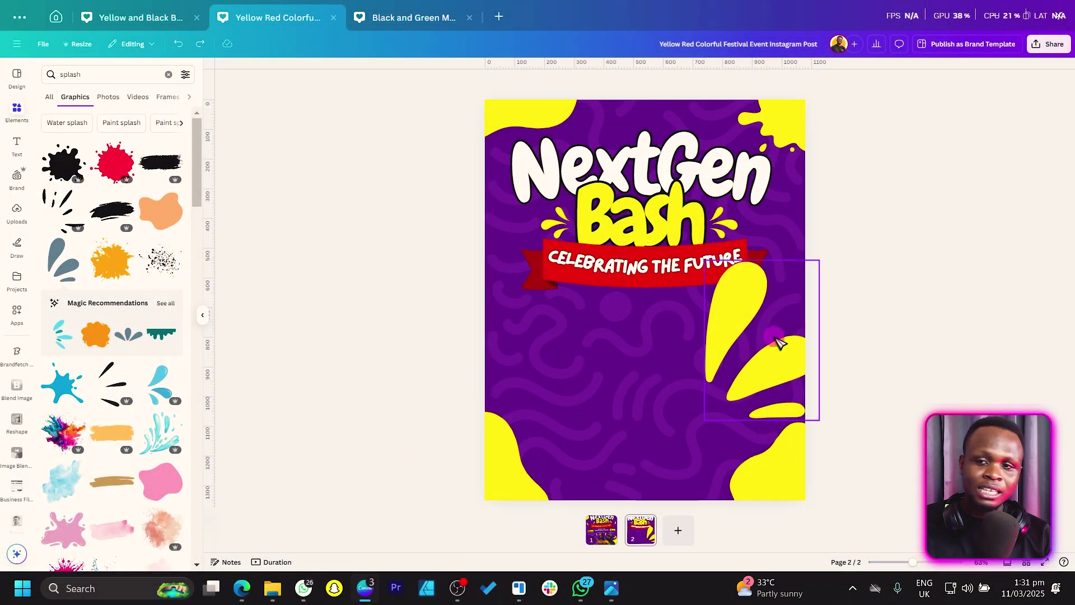
# - Move the large yellow droplet graphic down beside the blob in the page's lower-right corner
pyautogui.moveTo(780, 343); pyautogui.dragTo(773, 417)
pyautogui.moveTo(765, 371); pyautogui.dragTo(767, 414)
# - Duplicate the "NextGen" word below the ribbon and restyle the copy as uncurved text in the Horizon font
pyautogui.click(742, 158)
pyautogui.hotkey('ctrl', 'd')
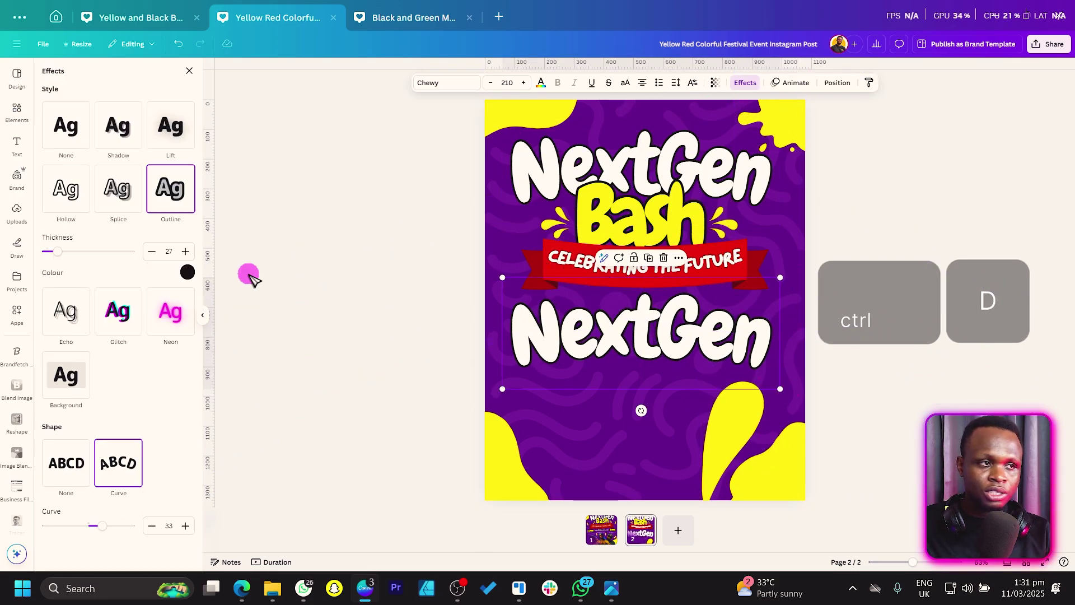
pyautogui.click(66, 462)
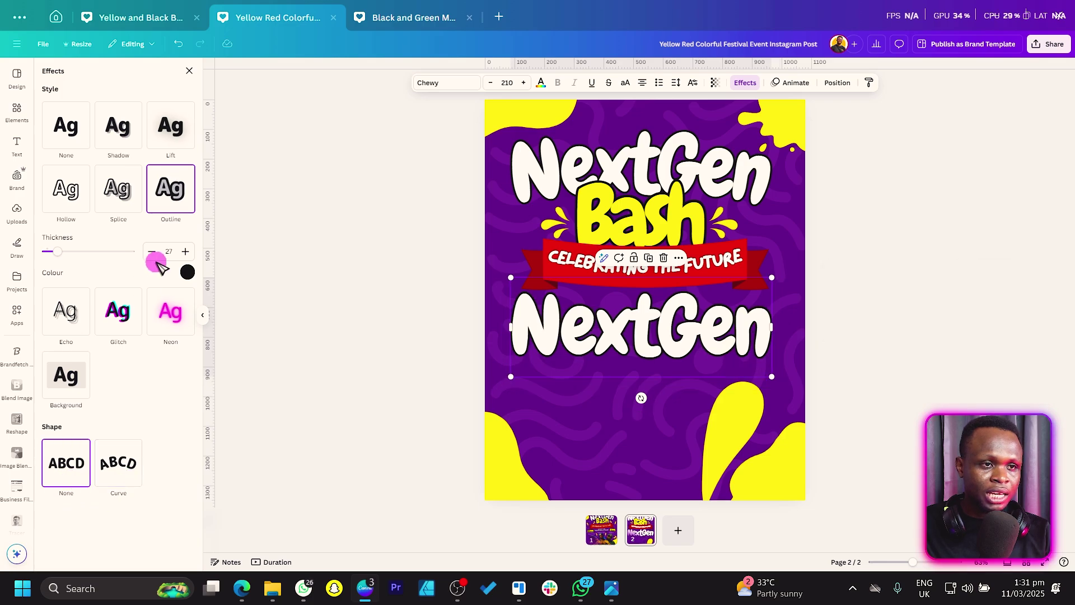
pyautogui.click(445, 83)
pyautogui.click(108, 200)
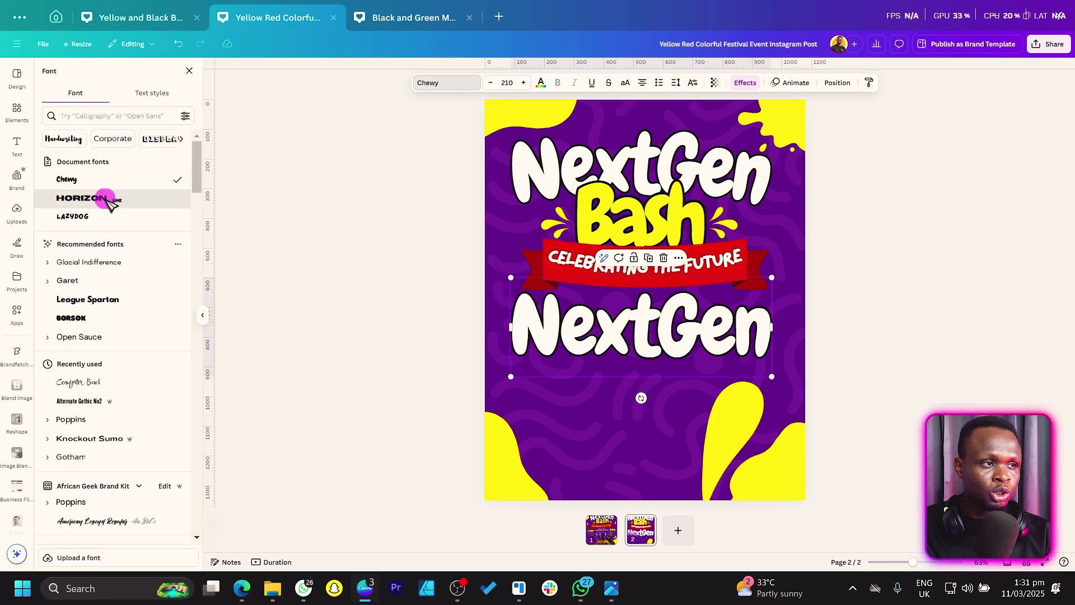
# - Shrink the copied text to size 45.2 centred below the ribbon and set its outline thickness to 160
pyautogui.moveTo(482, 444); pyautogui.dragTo(309, 443)
pyautogui.moveTo(305, 377); pyautogui.dragTo(570, 371)
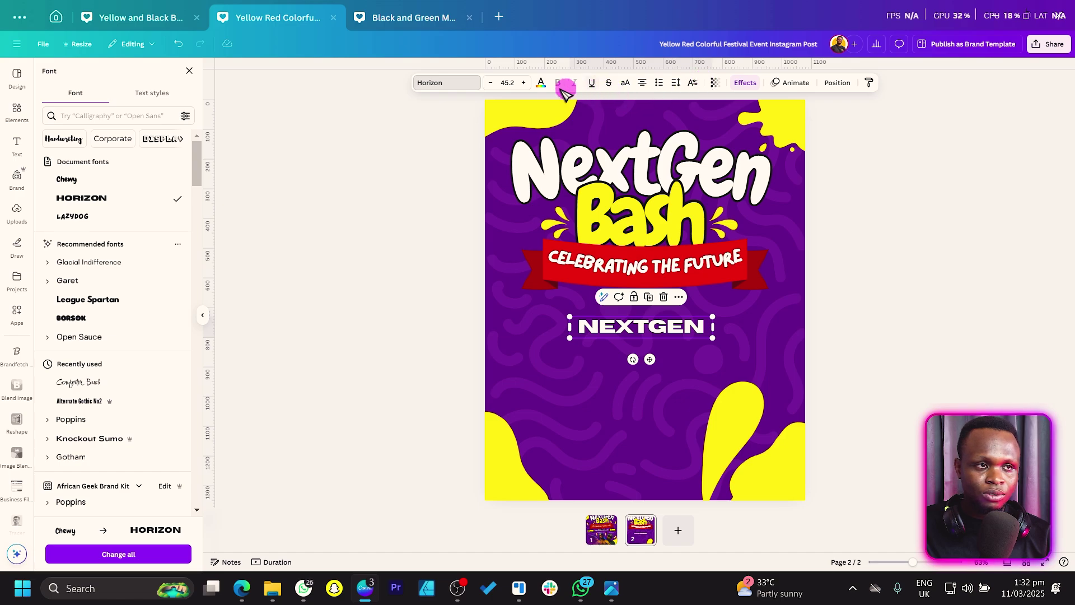
pyautogui.click(745, 83)
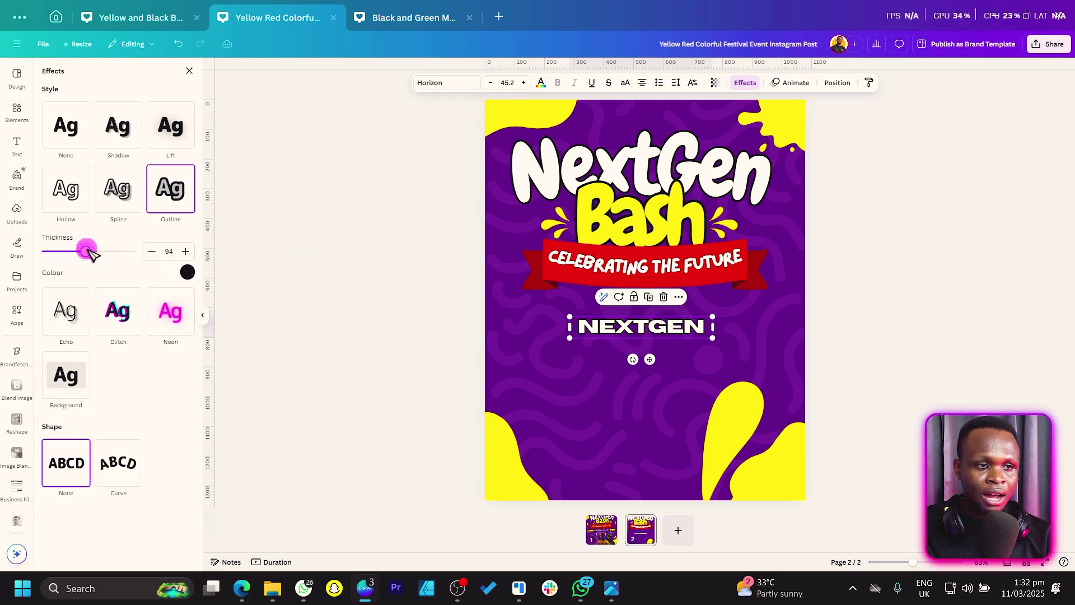
pyautogui.moveTo(110, 252); pyautogui.dragTo(114, 252)
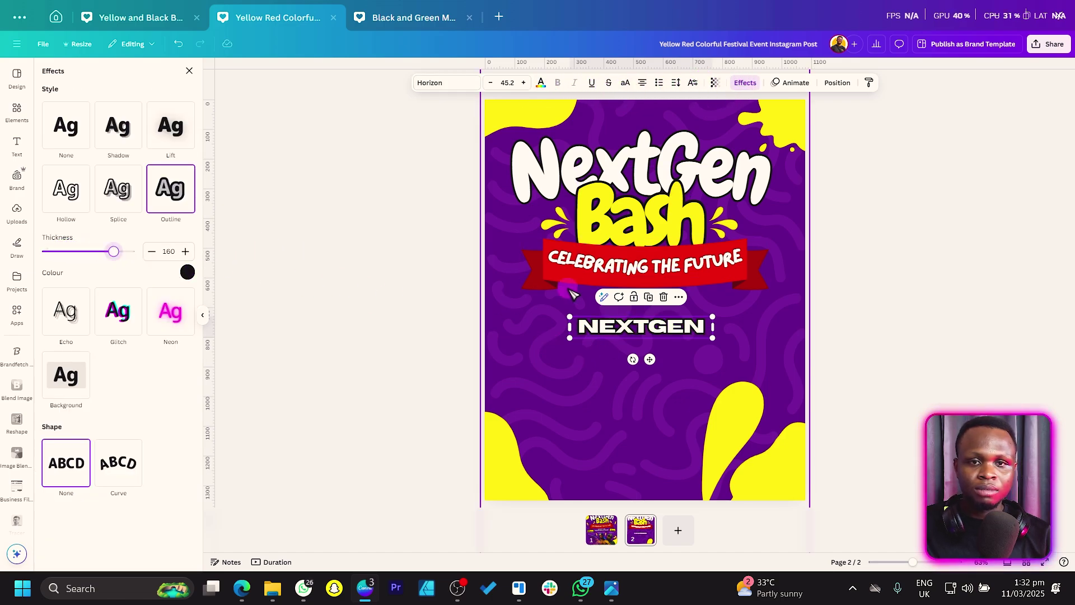
# - Replace the copied text with "Monday 3rd March 2025" and fit it on two lines at size 28.8
pyautogui.doubleClick(616, 335)
pyautogui.write('monda')
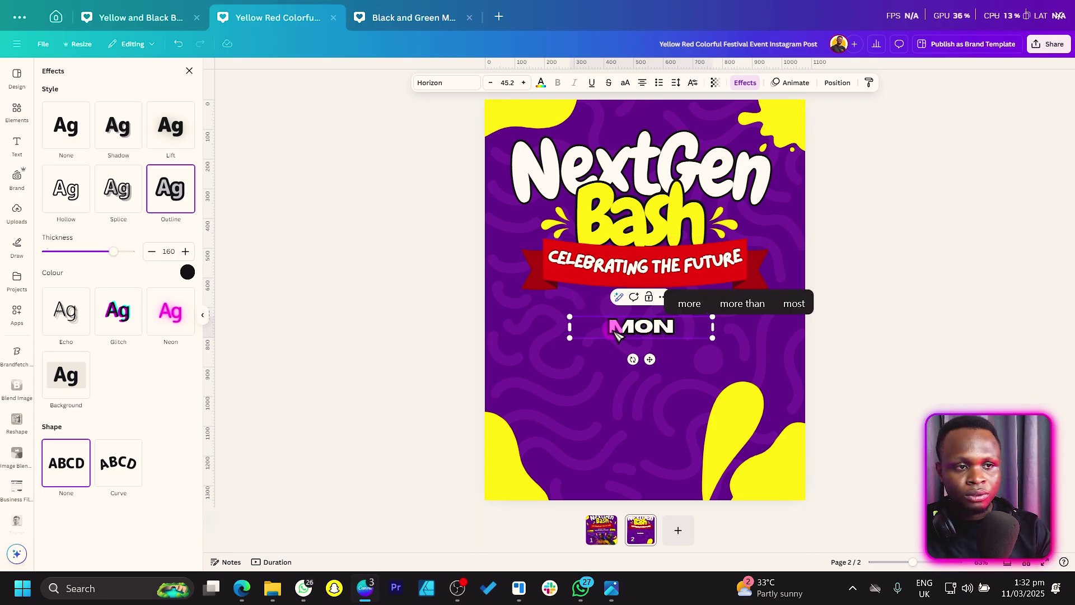
pyautogui.write('y')
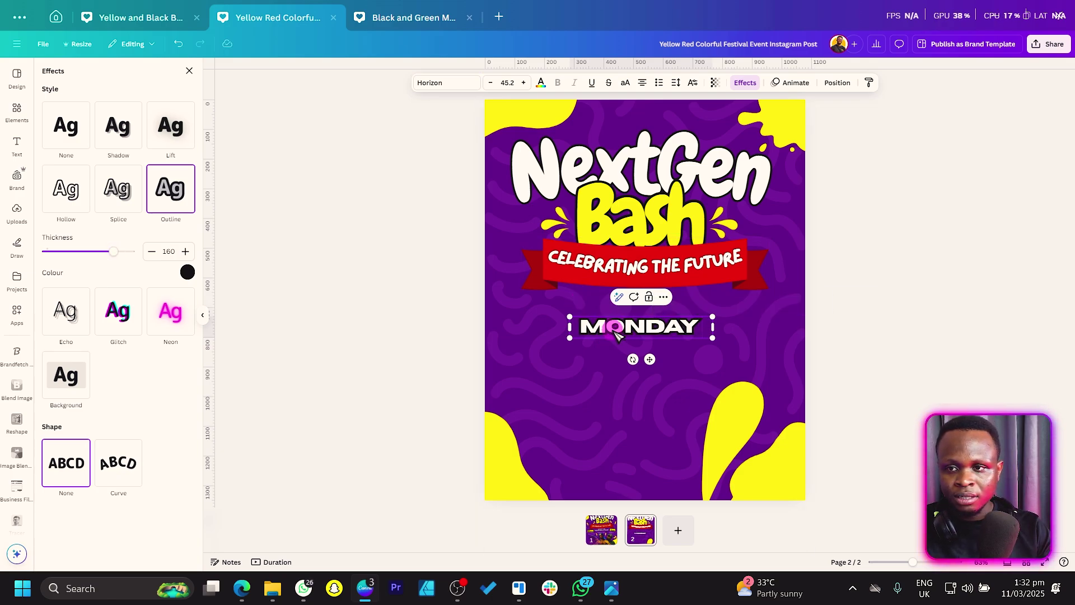
pyautogui.write(' 3R')
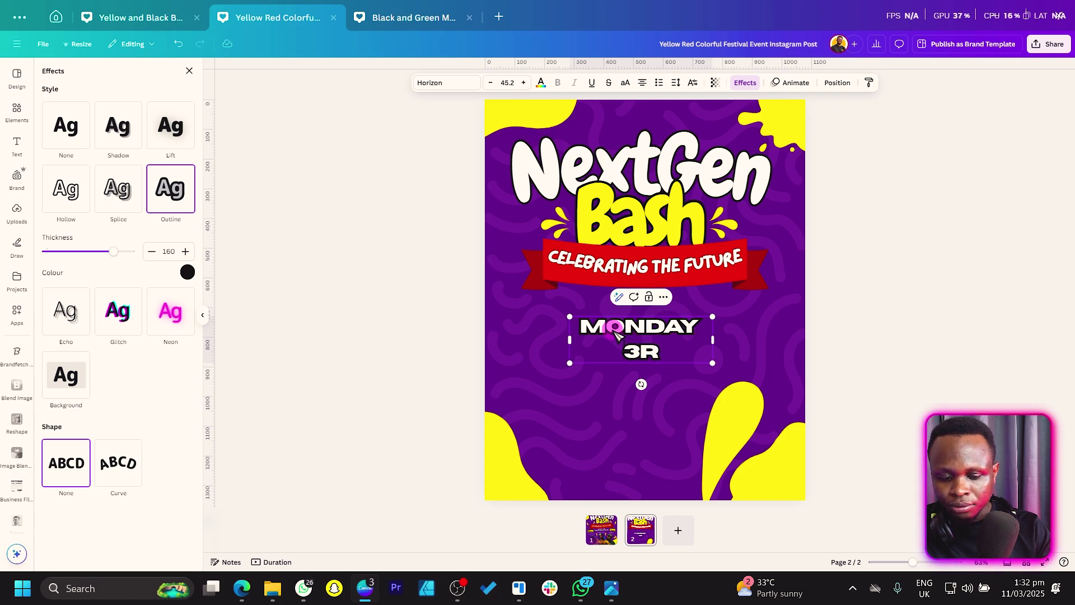
pyautogui.write('D MARCH 2025')
pyautogui.moveTo(569, 339)
pyautogui.mouseDown()
pyautogui.moveTo(511, 377)
pyautogui.moveTo(555, 355)
pyautogui.mouseUp()
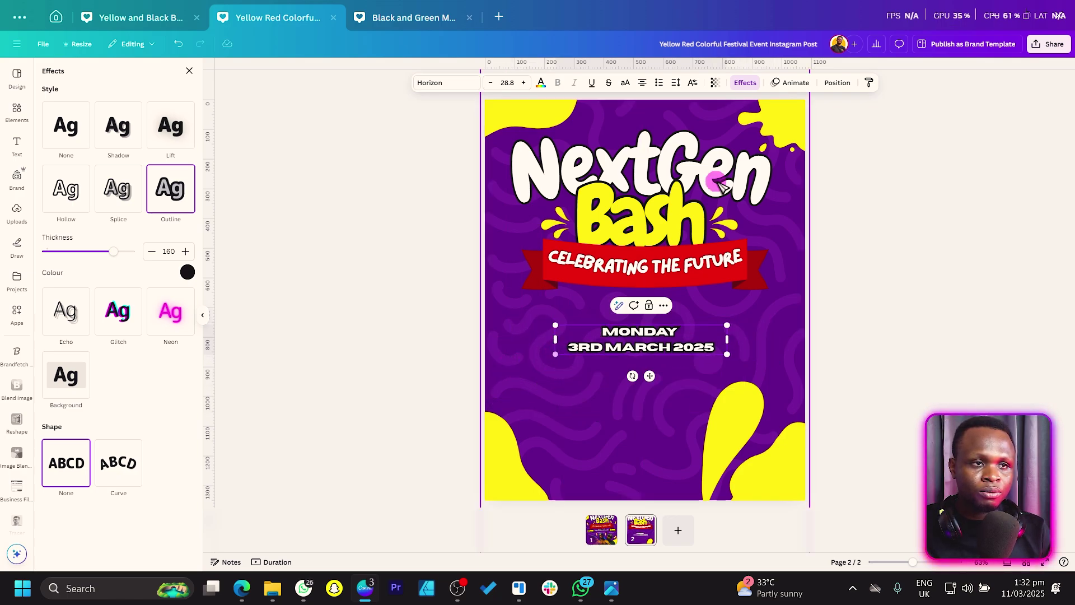
# - Tighten the date text's line spacing and move it up, centred just below the ribbon
pyautogui.click(676, 82)
pyautogui.moveTo(660, 153); pyautogui.dragTo(638, 153)
pyautogui.click(425, 339)
pyautogui.click(356, 344)
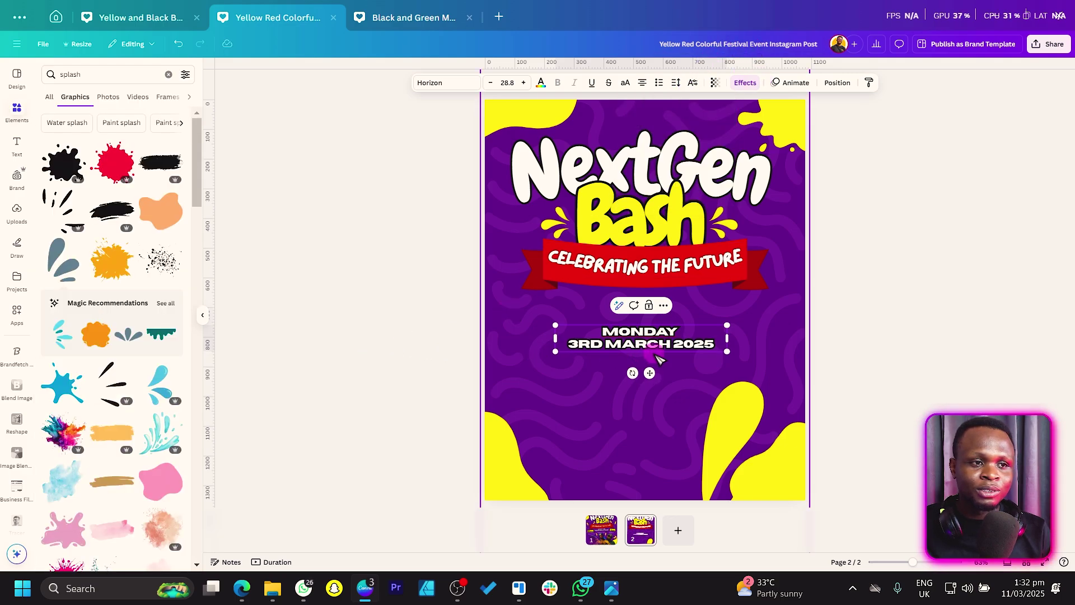
pyautogui.moveTo(650, 374); pyautogui.dragTo(653, 349)
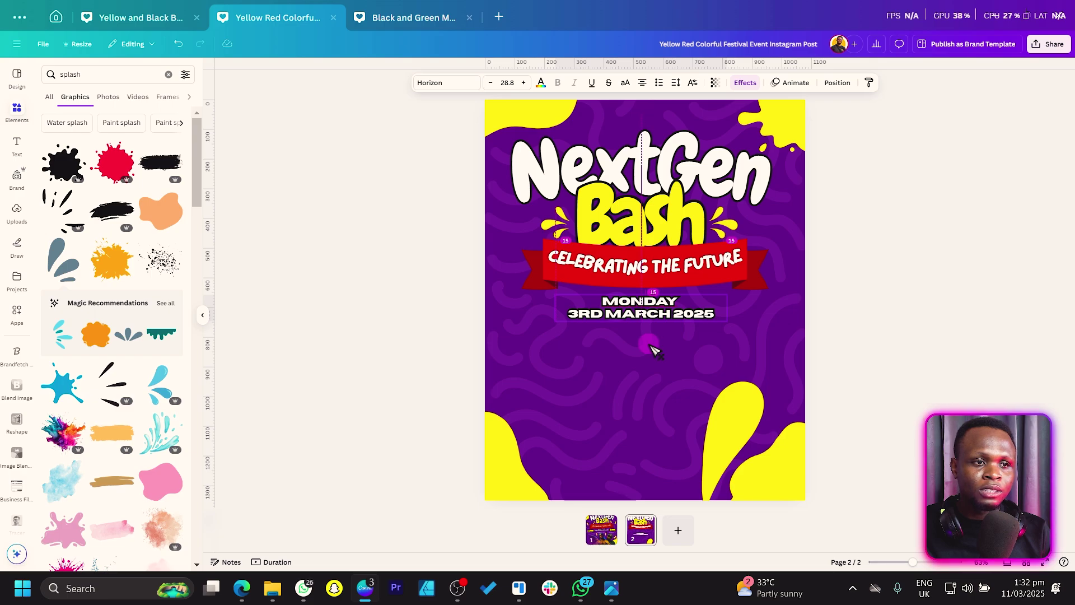
pyautogui.click(374, 337)
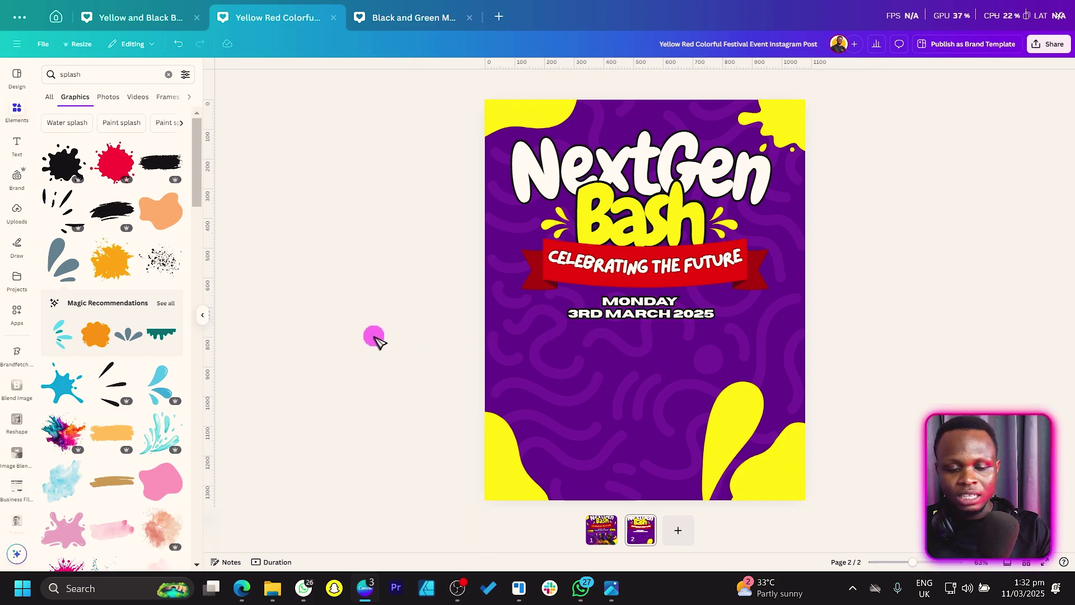
# - Add a small dark red rectangle, tilt it to about -2° and place it left of the date text
pyautogui.press('r')
pyautogui.moveTo(649, 340); pyautogui.dragTo(642, 426)
pyautogui.moveTo(645, 337); pyautogui.dragTo(545, 351)
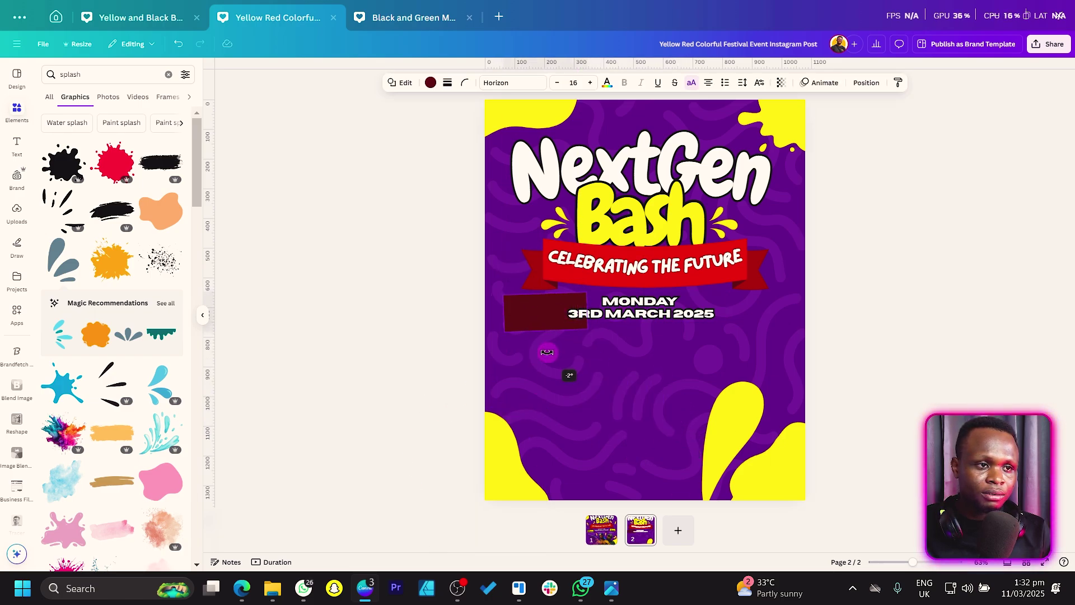
pyautogui.moveTo(536, 293); pyautogui.dragTo(536, 310)
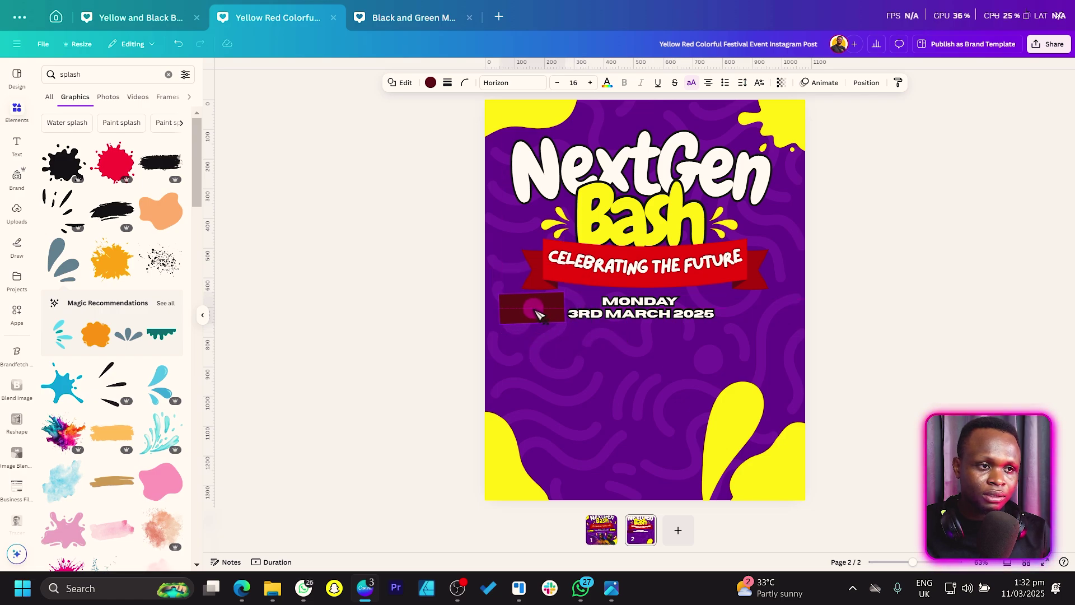
# - Narrow the dark red rectangle and place a copy right of the date, tilted the opposite way
pyautogui.scroll(5, 538, 314)
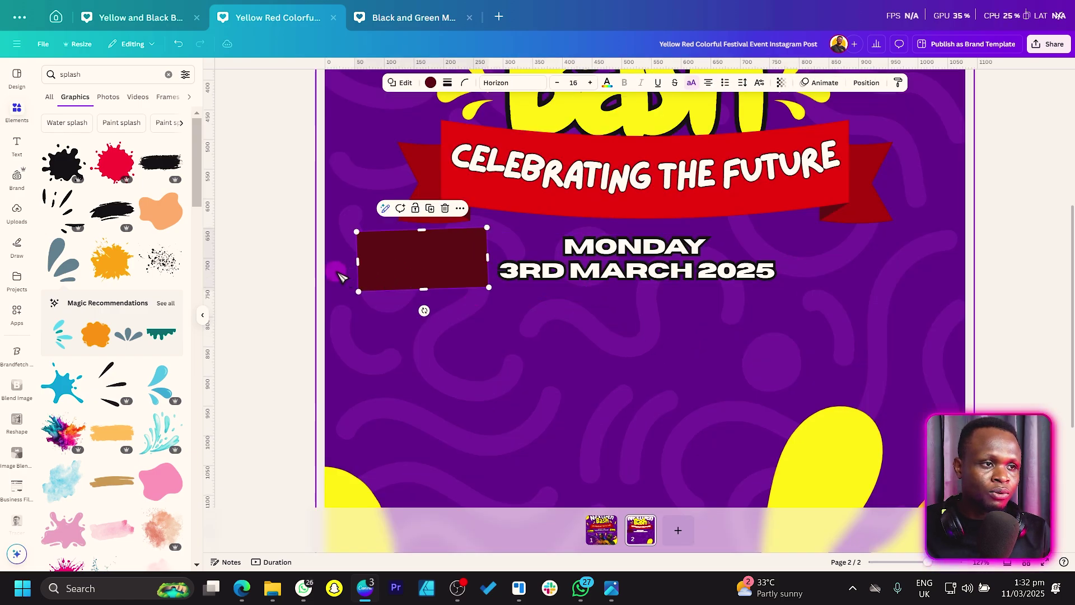
pyautogui.moveTo(356, 262); pyautogui.dragTo(830, 265)
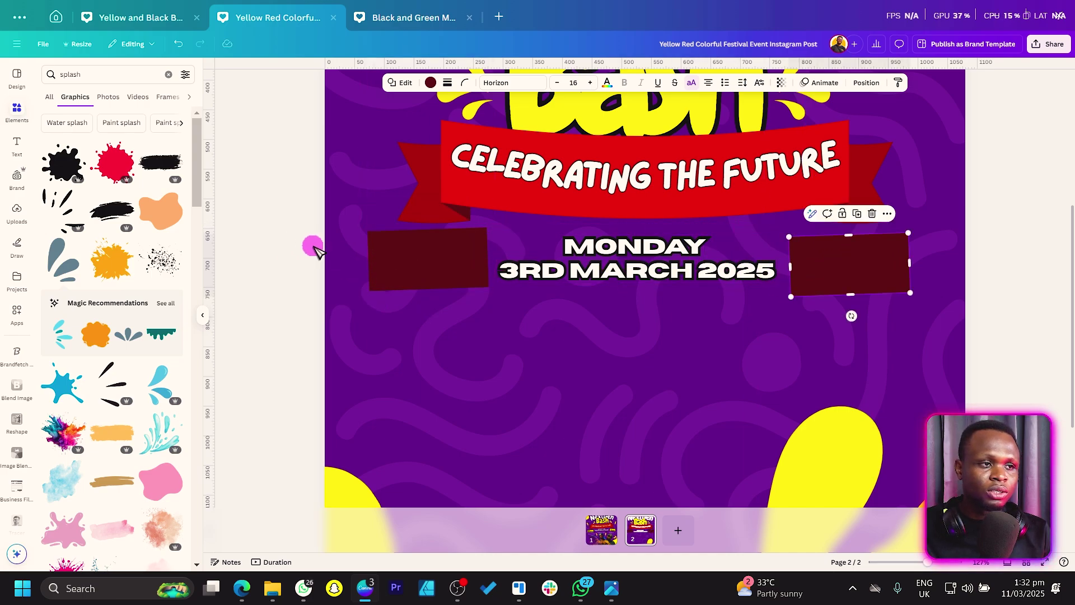
pyautogui.moveTo(851, 315); pyautogui.dragTo(850, 319)
pyautogui.keyDown('shift'); pyautogui.click(403, 249); pyautogui.keyUp('shift')
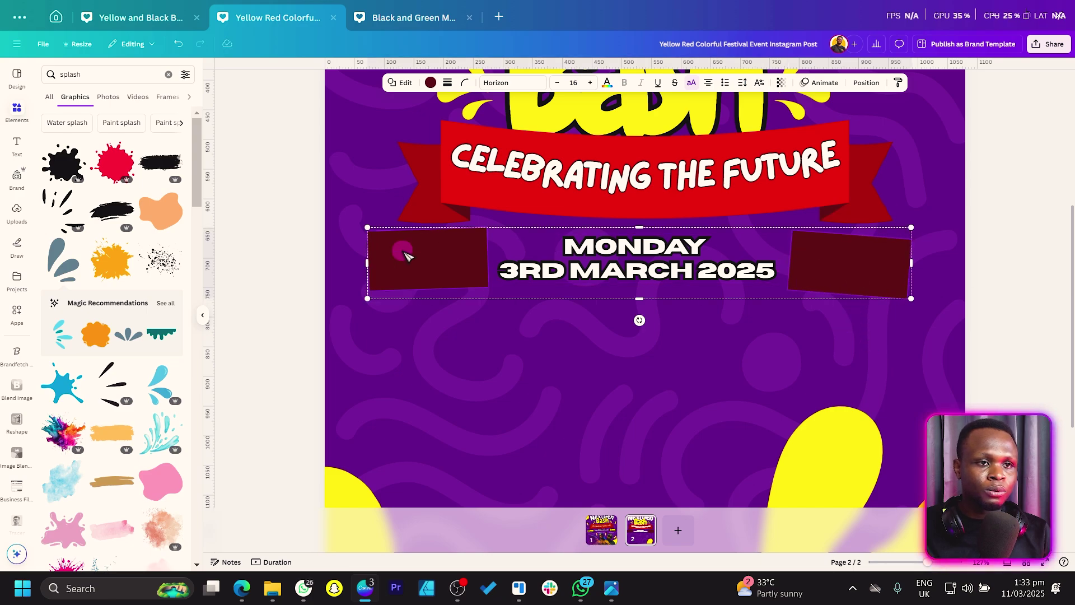
# - Fill both dark red rectangles with yellow and give them a solid black border of weight 4
pyautogui.click(431, 83)
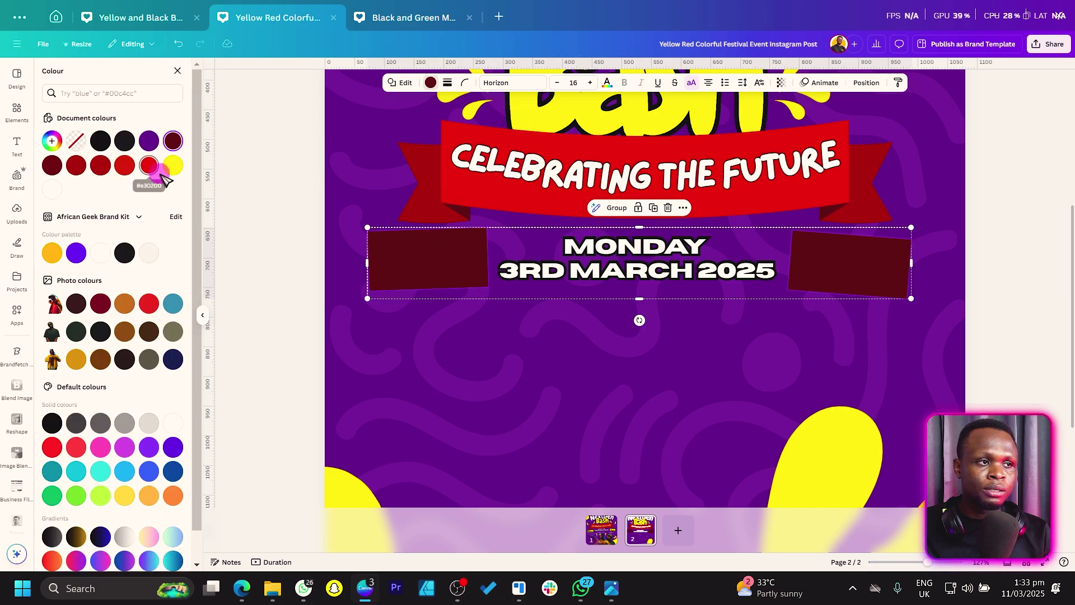
pyautogui.click(173, 165)
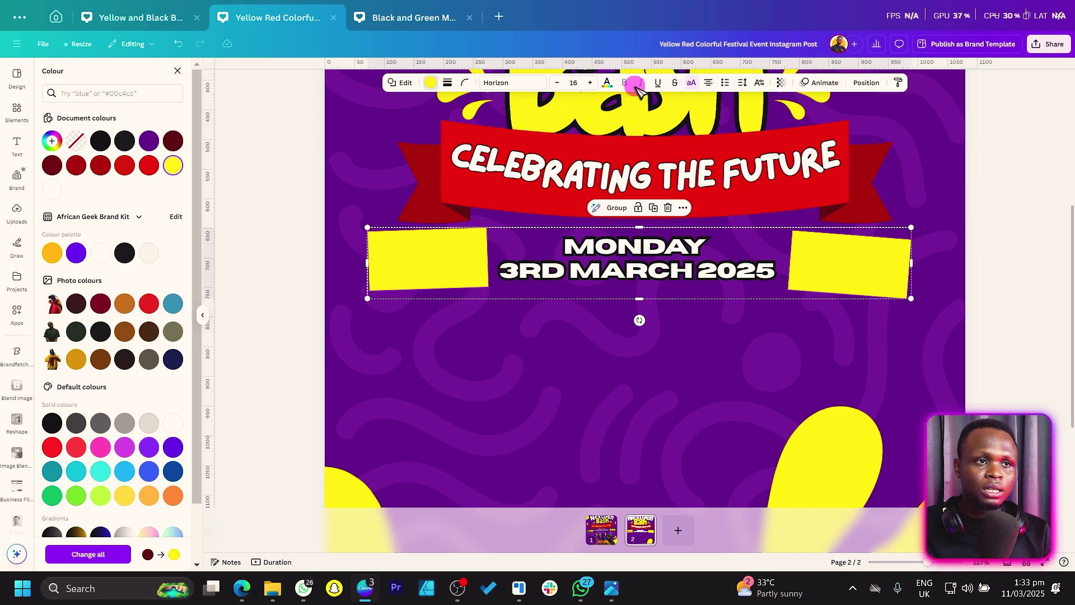
pyautogui.click(447, 84)
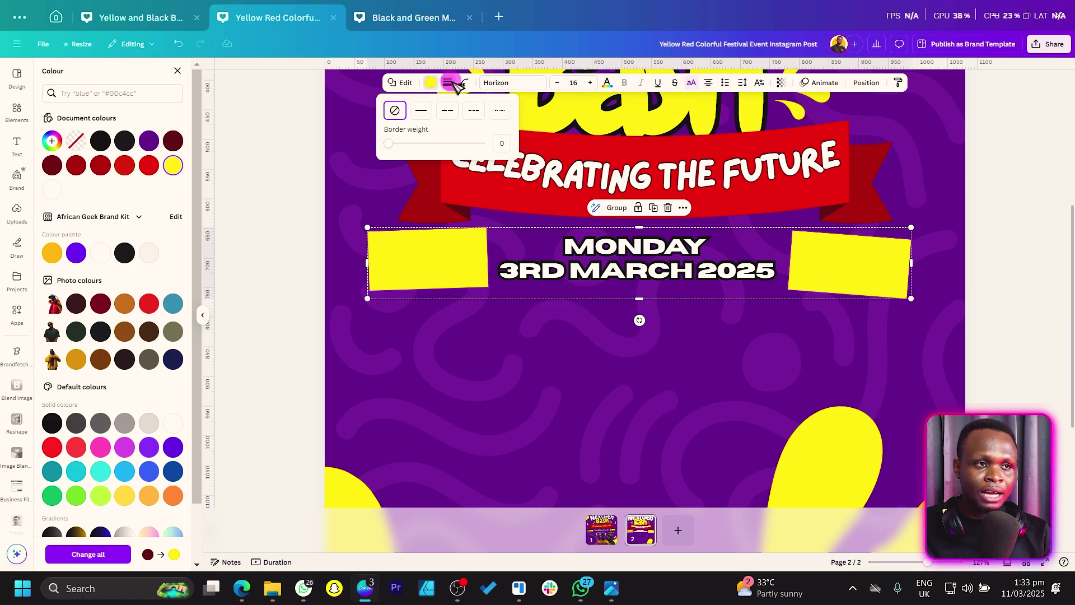
pyautogui.click(421, 112)
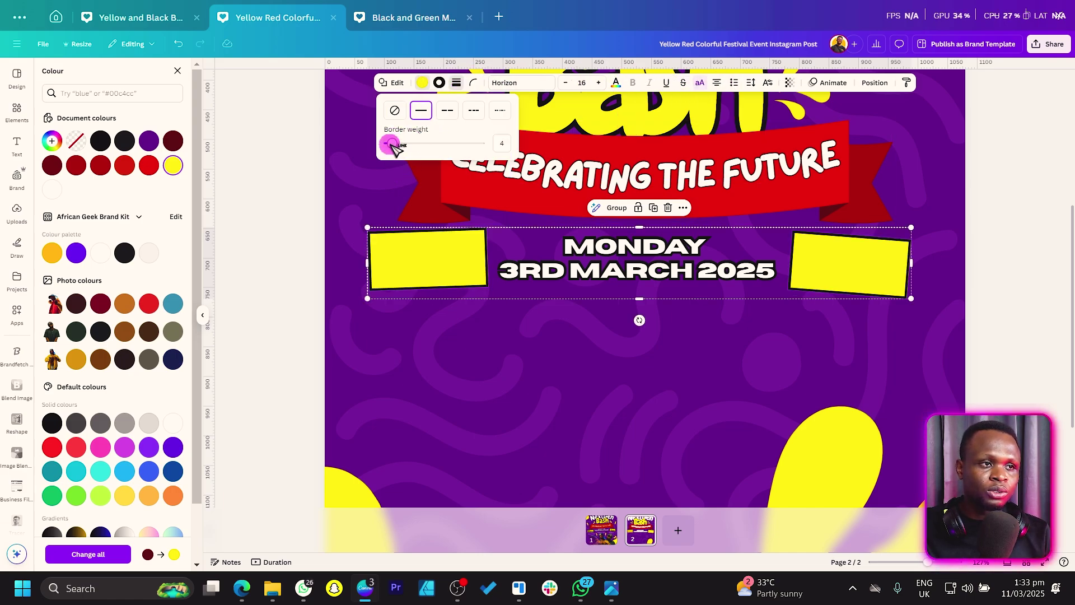
# - Round the corners of both yellow rectangles to about 8
pyautogui.click(473, 83)
pyautogui.moveTo(426, 121); pyautogui.dragTo(431, 121)
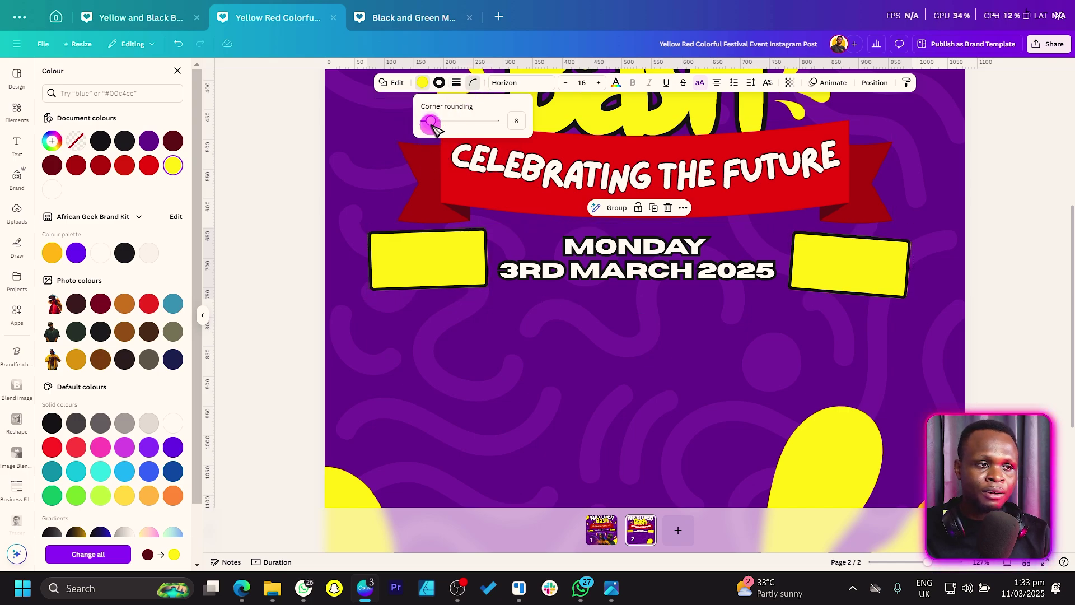
pyautogui.moveTo(430, 125); pyautogui.dragTo(432, 126)
pyautogui.click(582, 268)
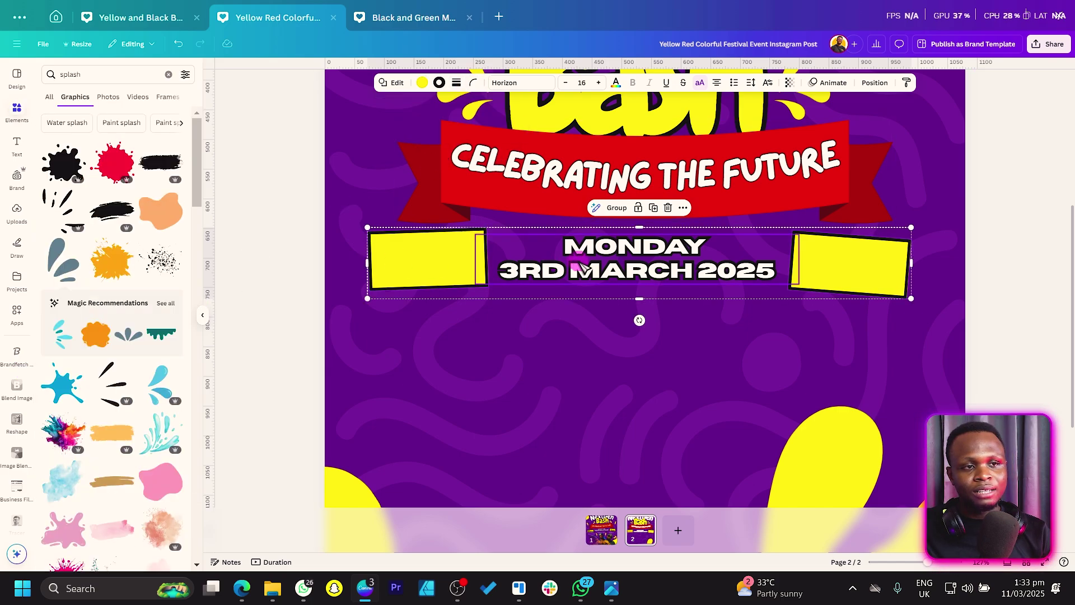
pyautogui.click(277, 282)
# - Place a copy of the date text below the date and replace its text with "TIME"
pyautogui.click(660, 260)
pyautogui.keyDown('alt'); pyautogui.moveTo(660, 259); pyautogui.dragTo(661, 347); pyautogui.keyUp('alt')
pyautogui.doubleClick(661, 347)
pyautogui.write('RIM')
pyautogui.press('BackSpace')
pyautogui.press('BackSpace')
pyautogui.press('BackSpace')
pyautogui.write('TIME')
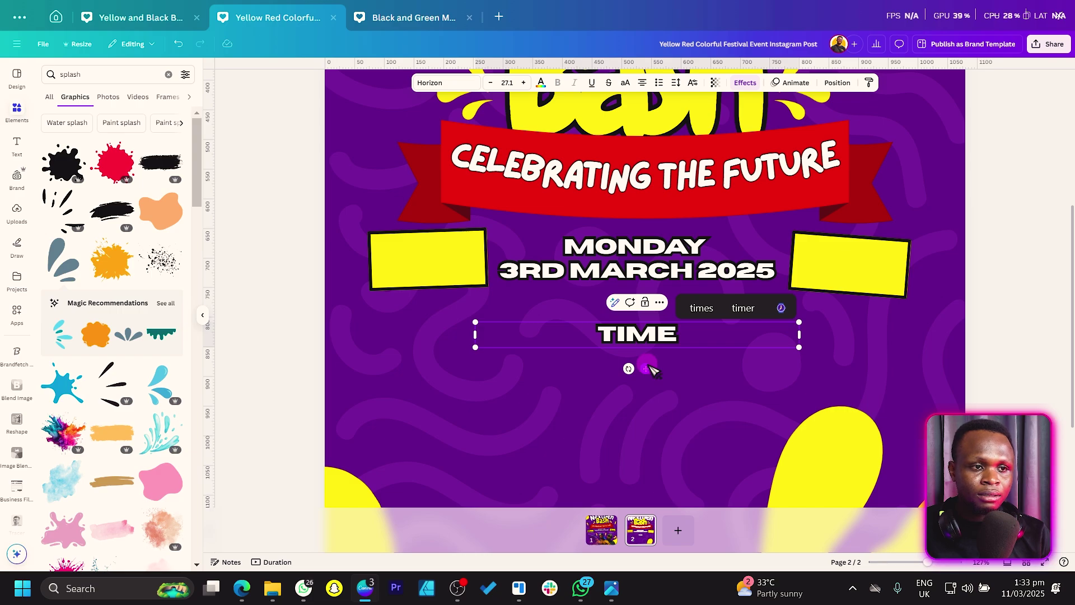
# - Duplicate the "TIME" text just below itself, change the copy to "10:00 PM" and narrow its text box to fit
pyautogui.hotkey('ctrl', 'd')
pyautogui.doubleClick(666, 364)
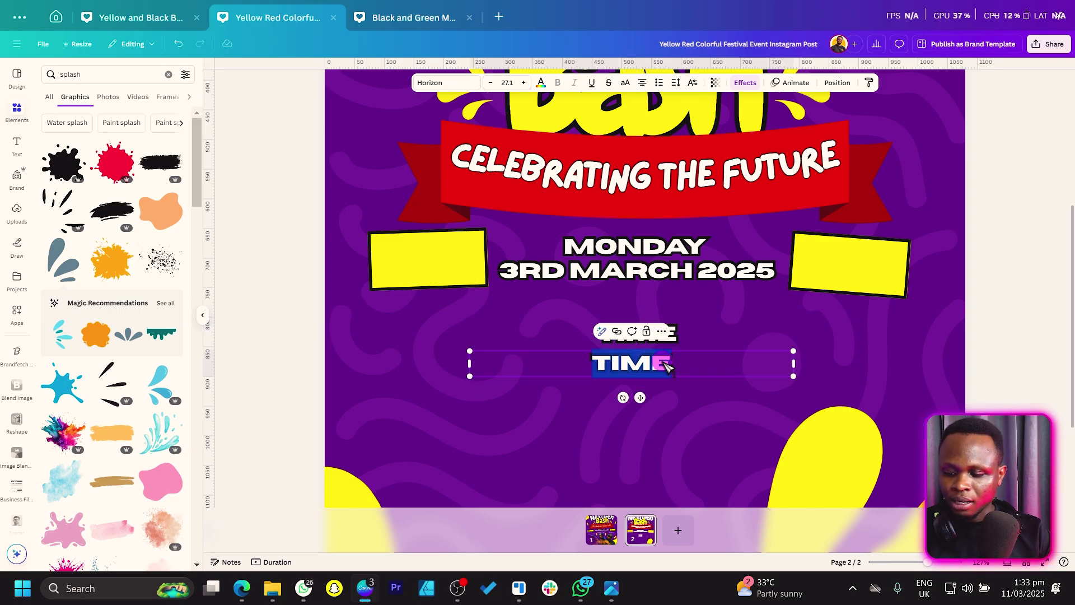
pyautogui.write('10')
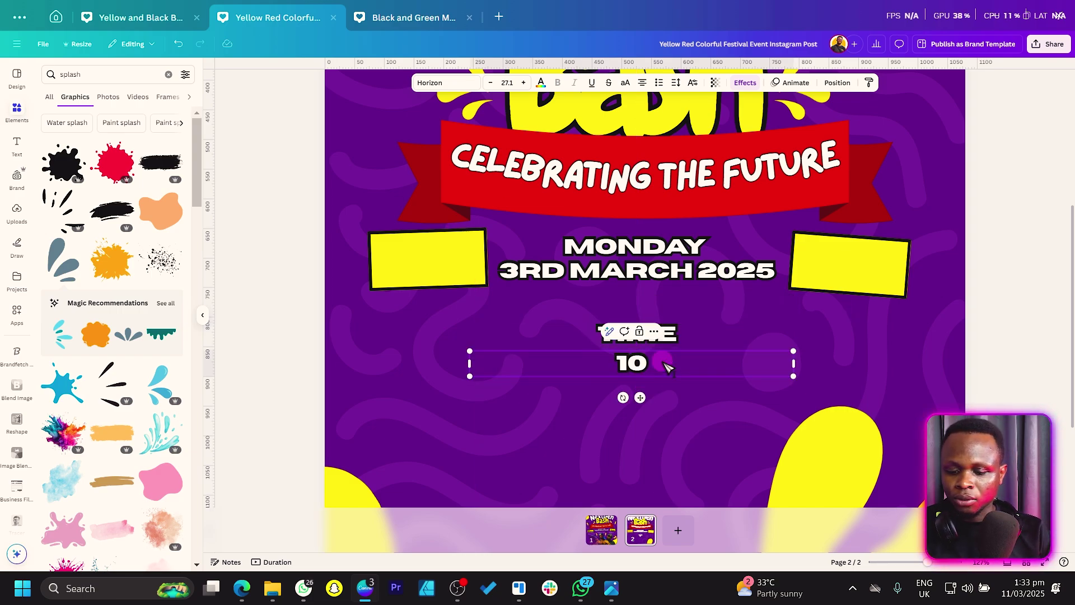
pyautogui.write(':00 PM')
pyautogui.moveTo(793, 363); pyautogui.dragTo(602, 360)
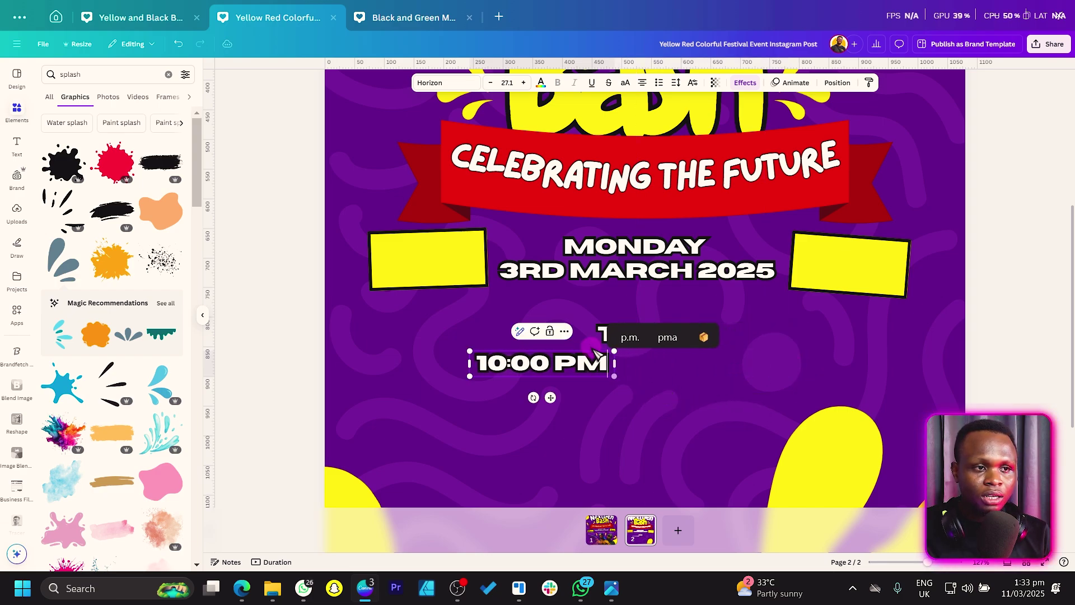
# - Narrow the "TIME" text box, left-align it with "10:00 PM" and move both texts onto the yellow rectangle left of the date
pyautogui.click(603, 334)
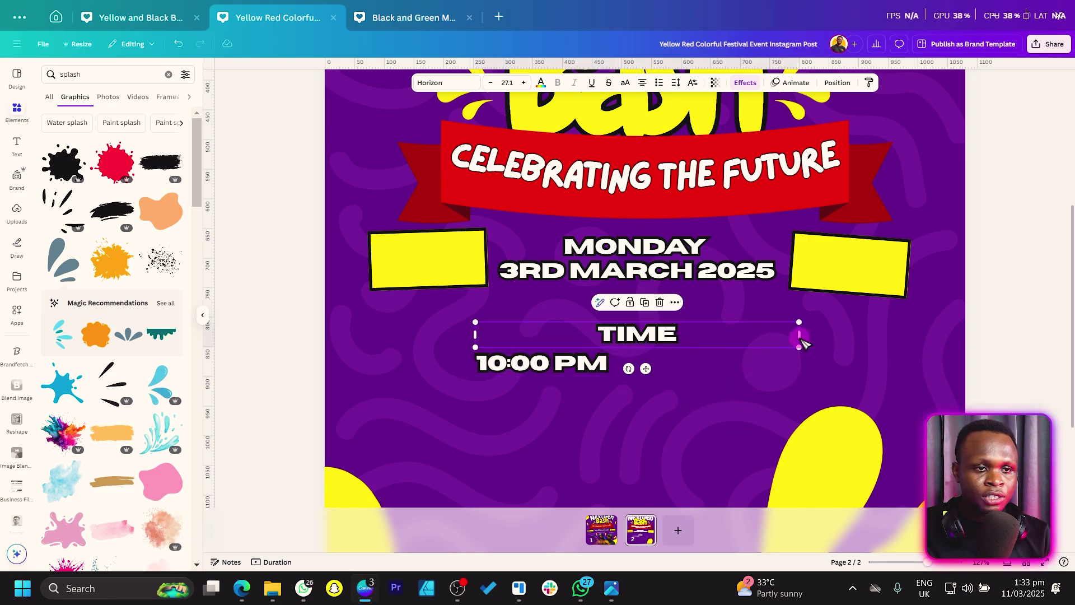
pyautogui.moveTo(804, 336); pyautogui.dragTo(615, 359)
pyautogui.click(643, 84)
pyautogui.keyDown('shift'); pyautogui.click(508, 347); pyautogui.keyUp('shift')
pyautogui.moveTo(508, 347); pyautogui.dragTo(409, 246)
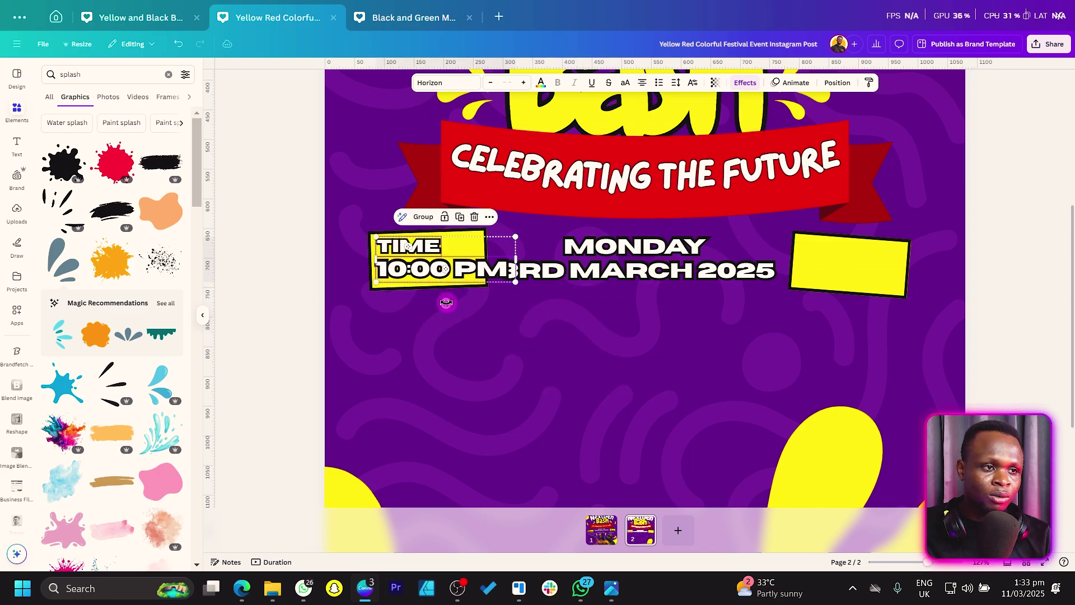
# - Tilt the two time texts to follow the left yellow rectangle's slant and scale them down to fit inside it
pyautogui.moveTo(446, 305); pyautogui.dragTo(447, 305)
pyautogui.moveTo(512, 237); pyautogui.dragTo(492, 247)
pyautogui.moveTo(437, 304); pyautogui.dragTo(459, 324)
pyautogui.click(436, 257)
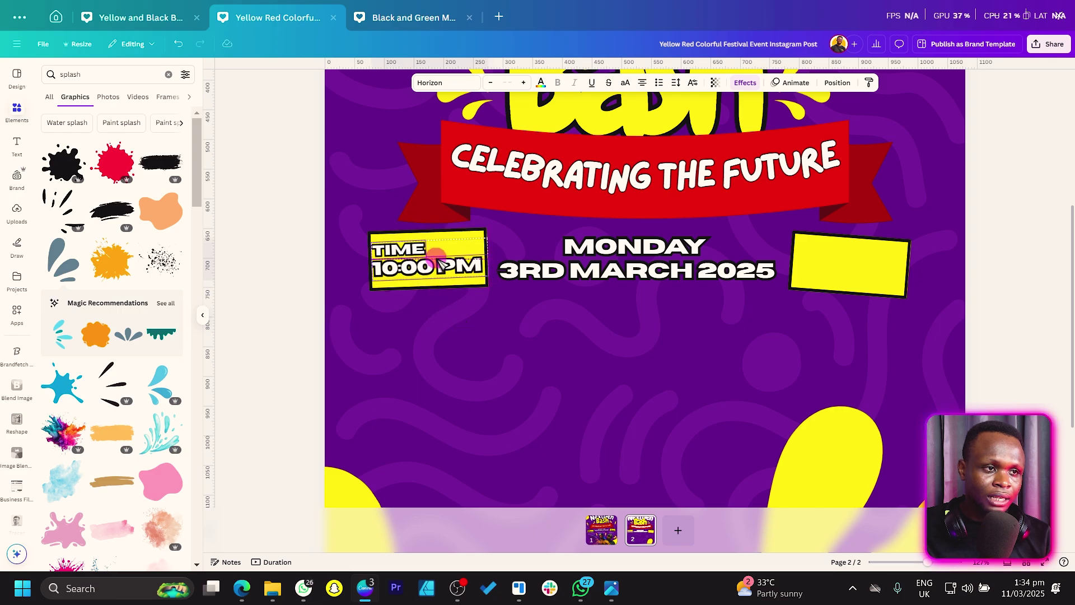
pyautogui.moveTo(441, 263); pyautogui.dragTo(425, 284)
pyautogui.click(468, 283)
# - Check the "10:00 PM" text's rotation and set the left yellow rectangle's rotation to match at -2.3°
pyautogui.click(465, 272)
pyautogui.click(837, 83)
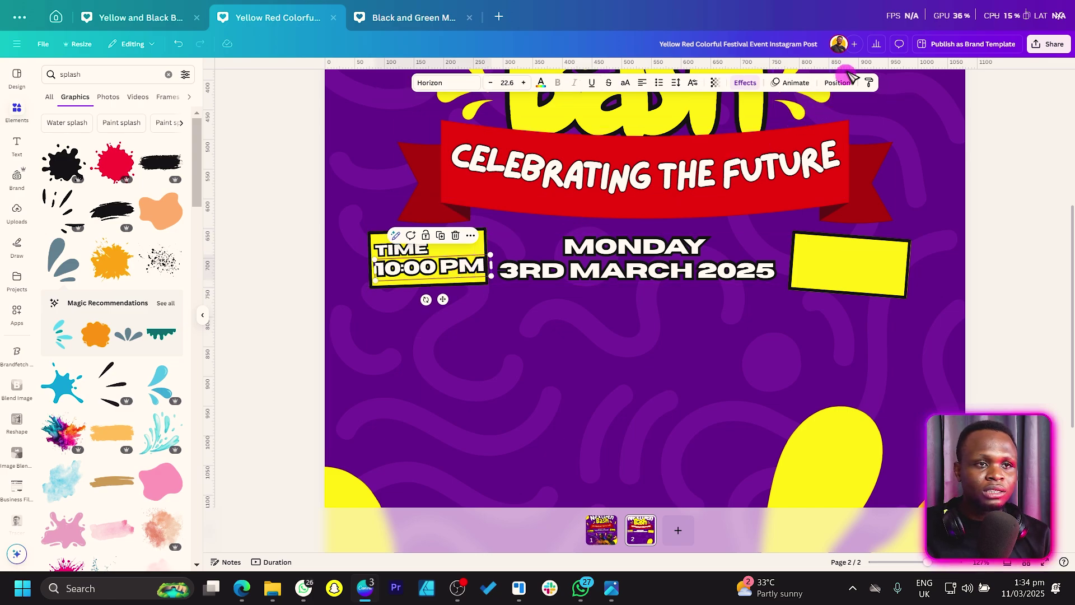
pyautogui.click(156, 332)
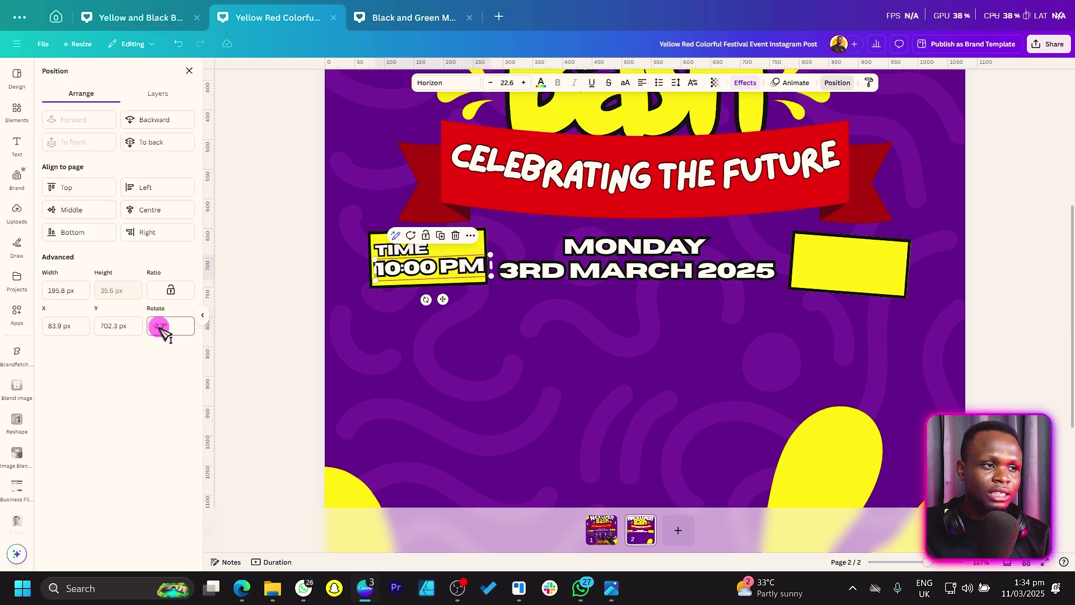
pyautogui.click(371, 278)
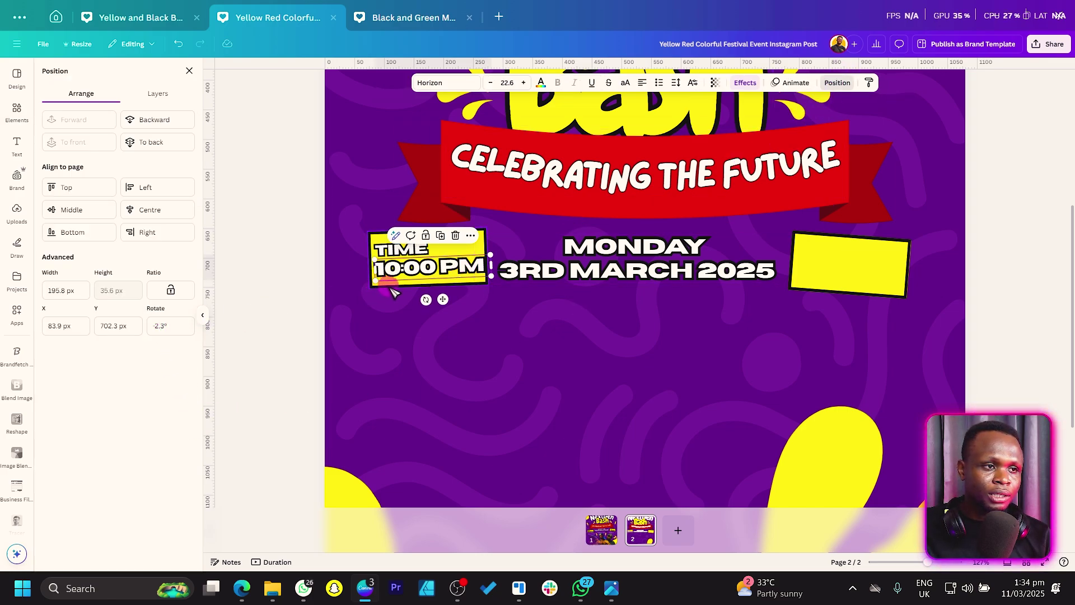
pyautogui.click(393, 290)
pyautogui.click(164, 330)
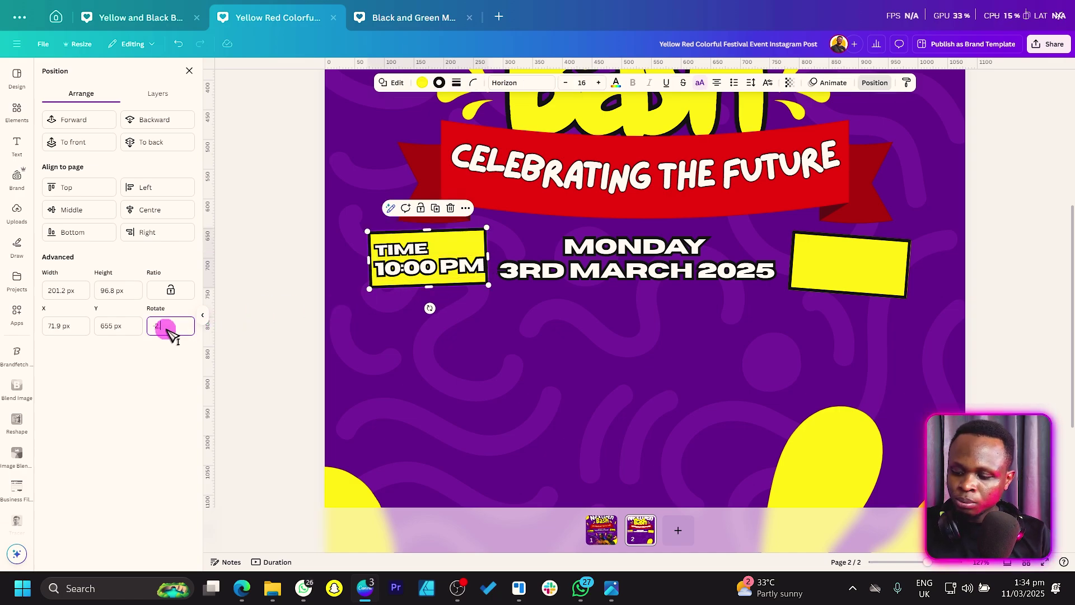
pyautogui.write('-2.3')
pyautogui.press('Return')
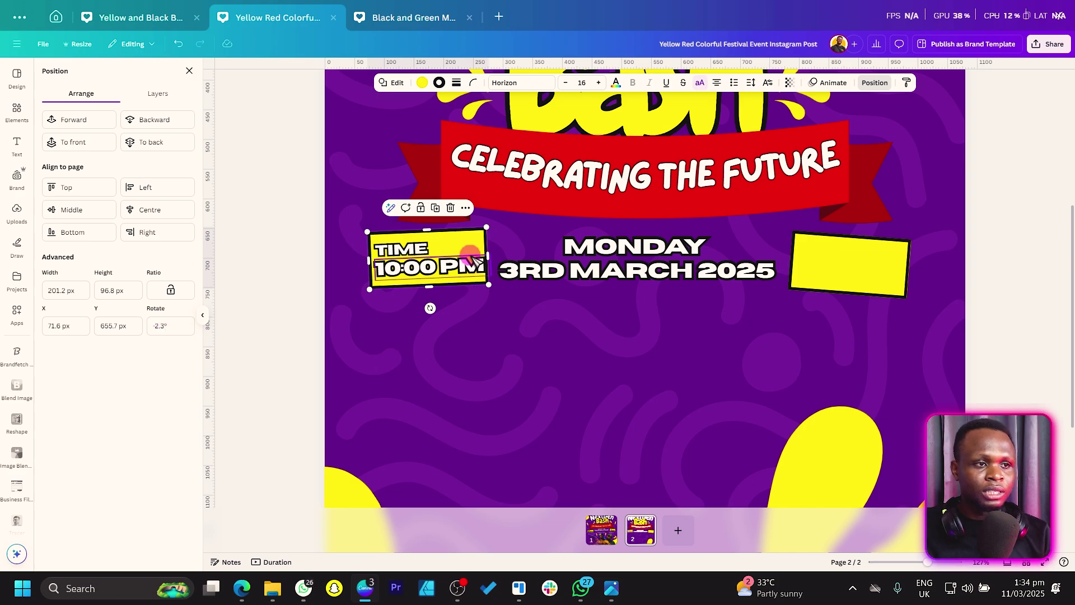
# - Scale both time texts down to about 189 px wide and reduce the left yellow rectangle's height to about 83 px
pyautogui.click(429, 267)
pyautogui.keyDown('shift'); pyautogui.click(415, 252); pyautogui.keyUp('shift')
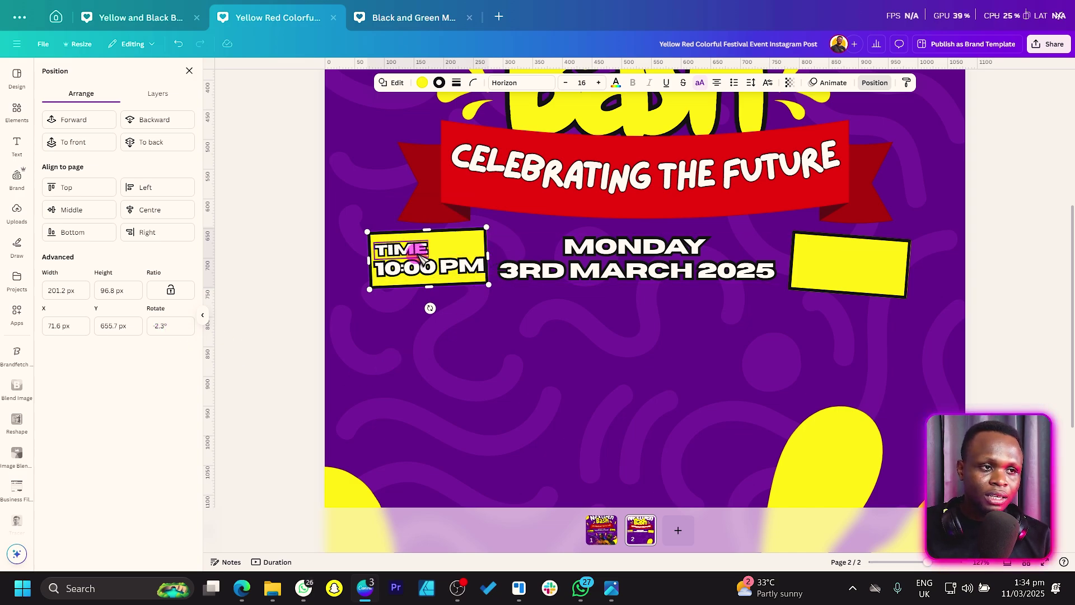
pyautogui.click(367, 300)
pyautogui.click(394, 252)
pyautogui.click(491, 242)
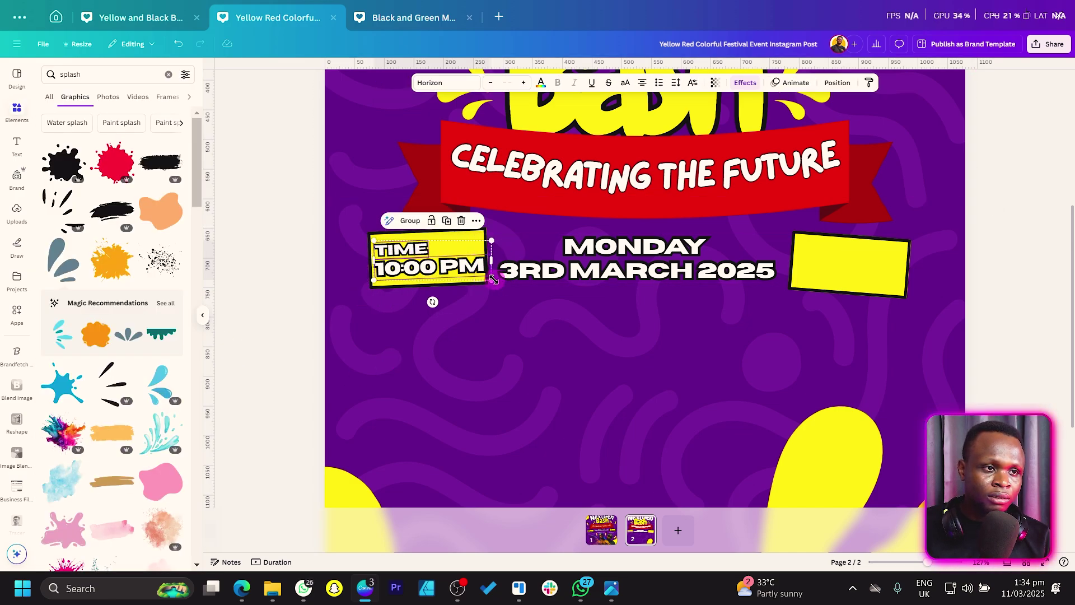
pyautogui.moveTo(491, 279); pyautogui.dragTo(487, 278)
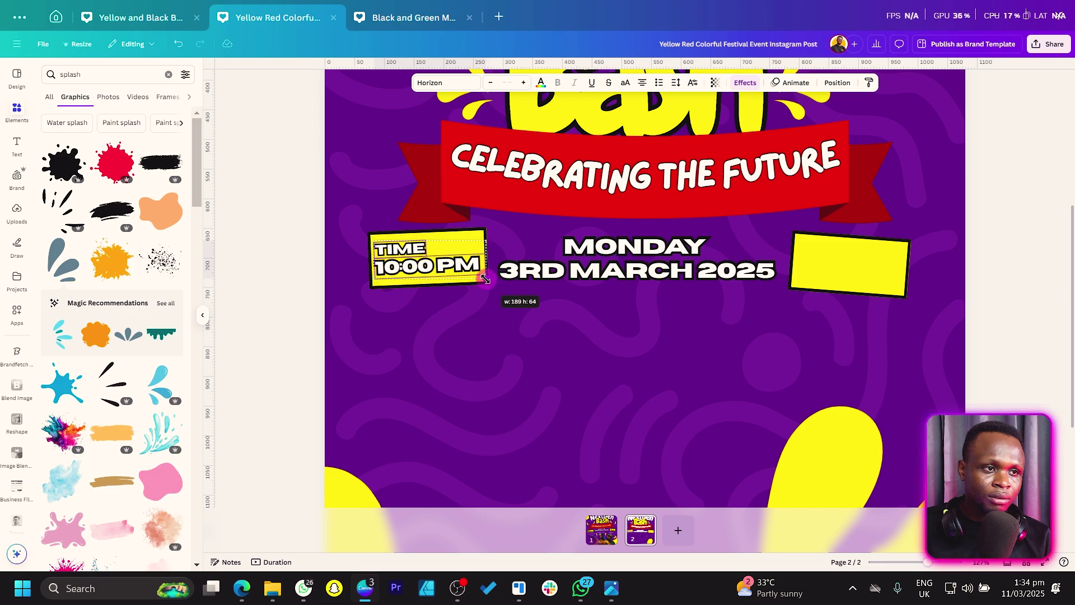
pyautogui.click(427, 283)
pyautogui.moveTo(427, 287); pyautogui.dragTo(426, 283)
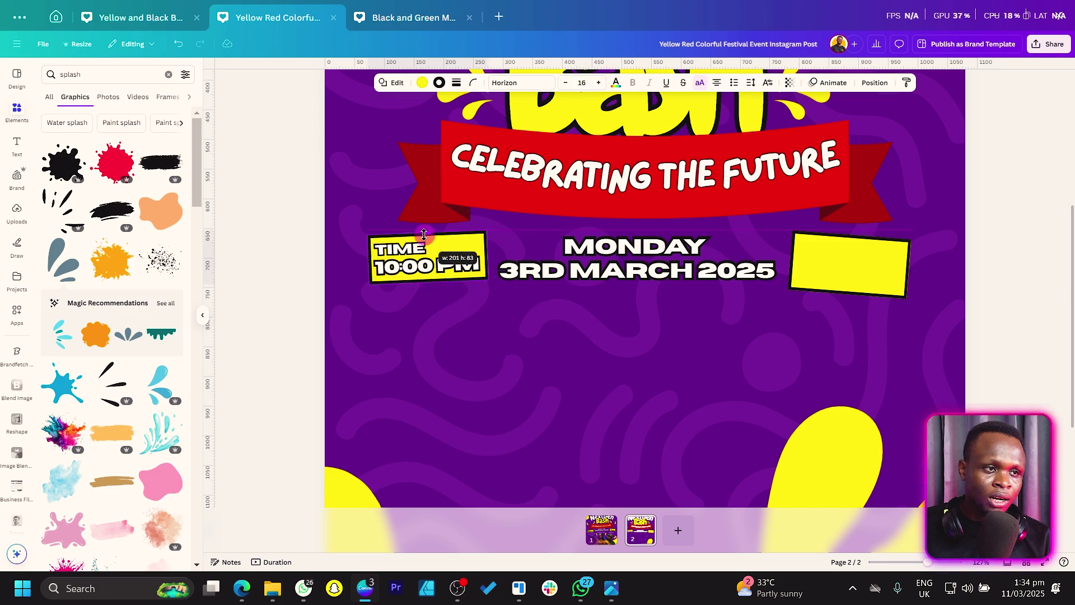
# - Recolour the "TIME" and "10:00 PM" texts black and remove their outline effect
pyautogui.click(337, 260)
pyautogui.click(400, 255)
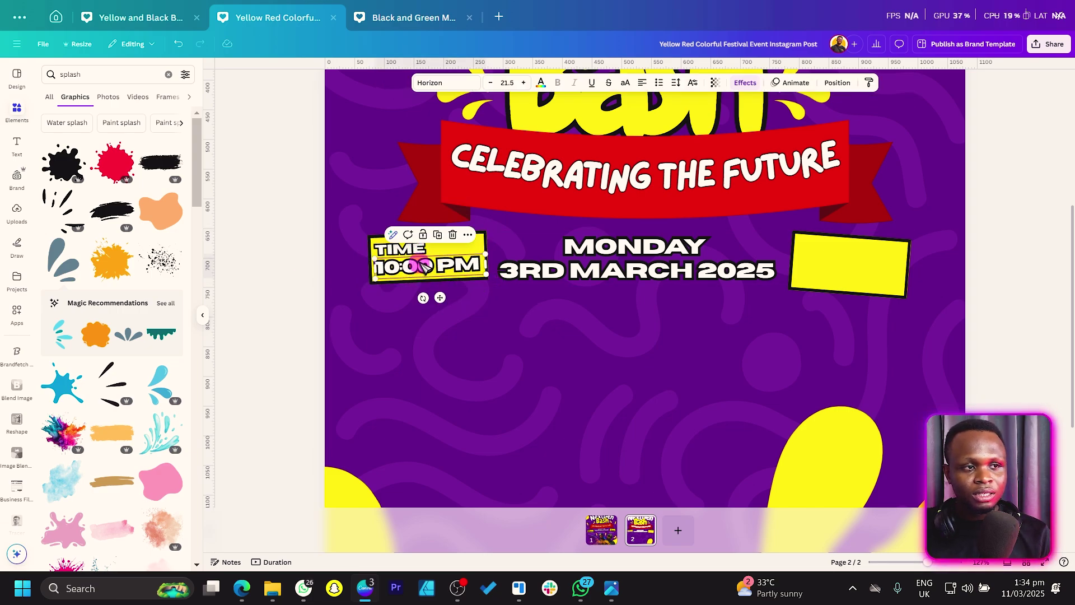
pyautogui.click(541, 82)
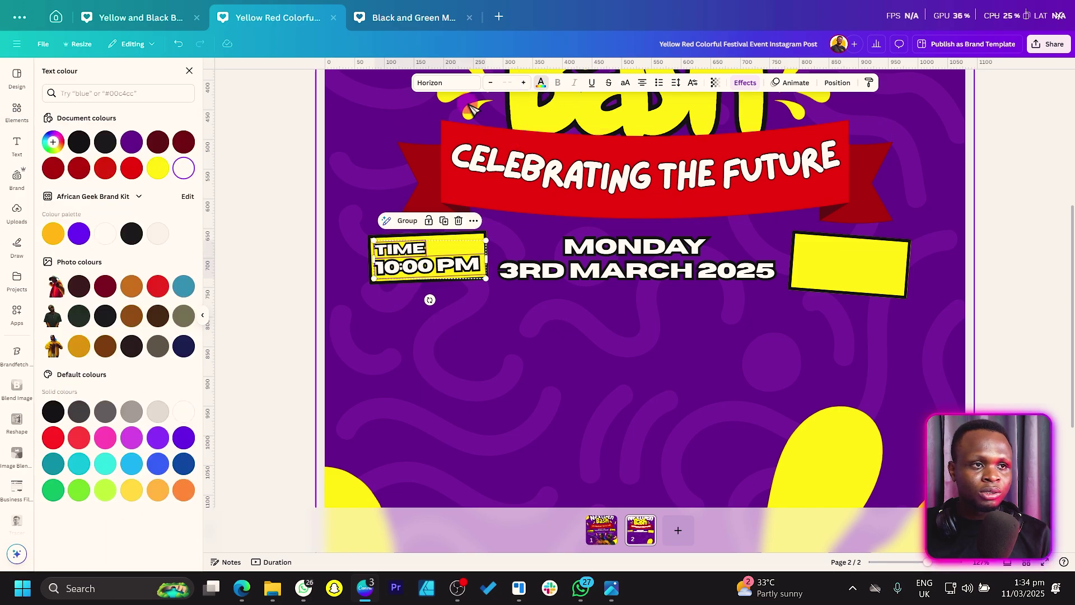
pyautogui.click(126, 234)
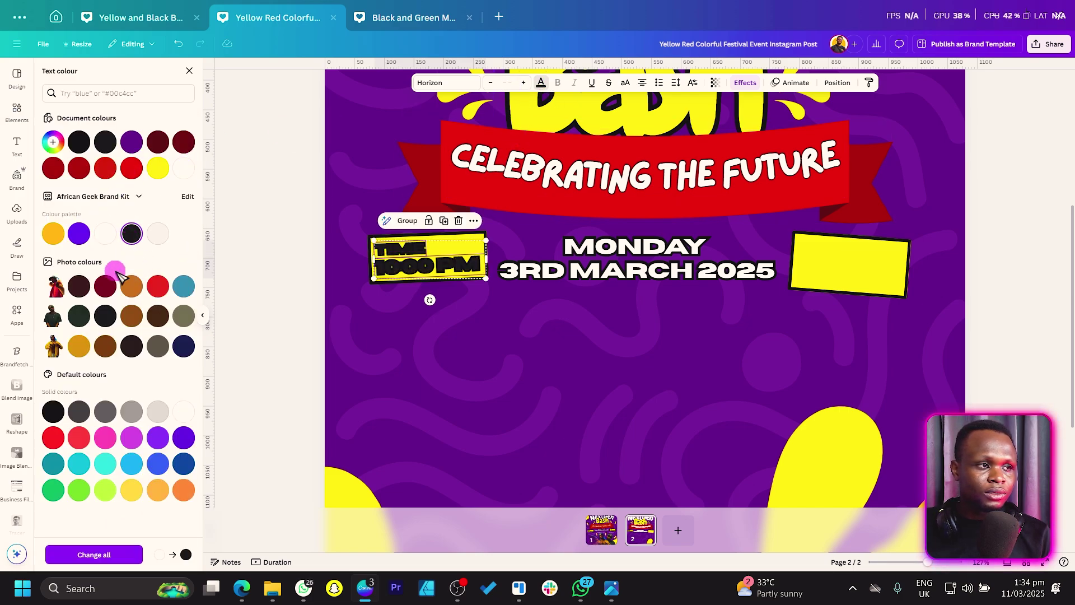
pyautogui.click(694, 86)
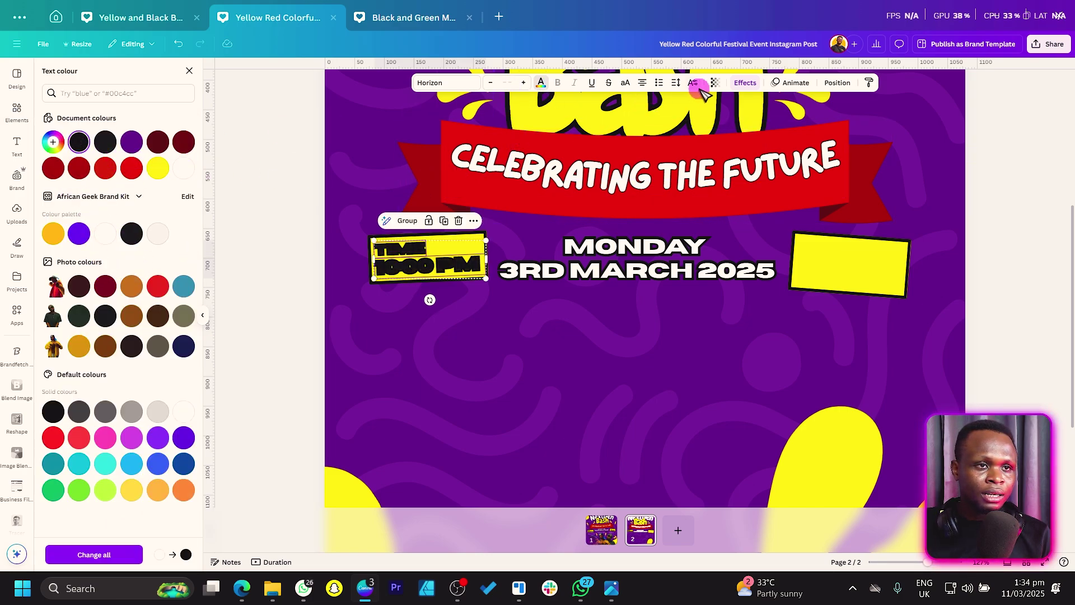
pyautogui.click(745, 83)
pyautogui.click(61, 122)
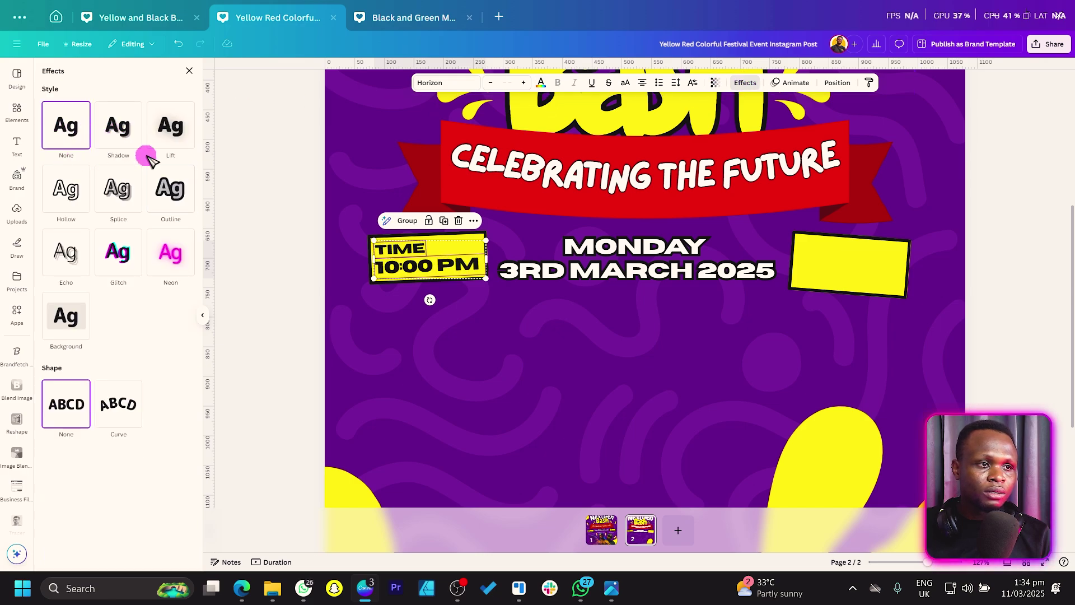
# - Scale both time texts down slightly, make "TIME" smaller than "10:00 PM" and nudge "10:00 PM" upward
pyautogui.click(519, 250)
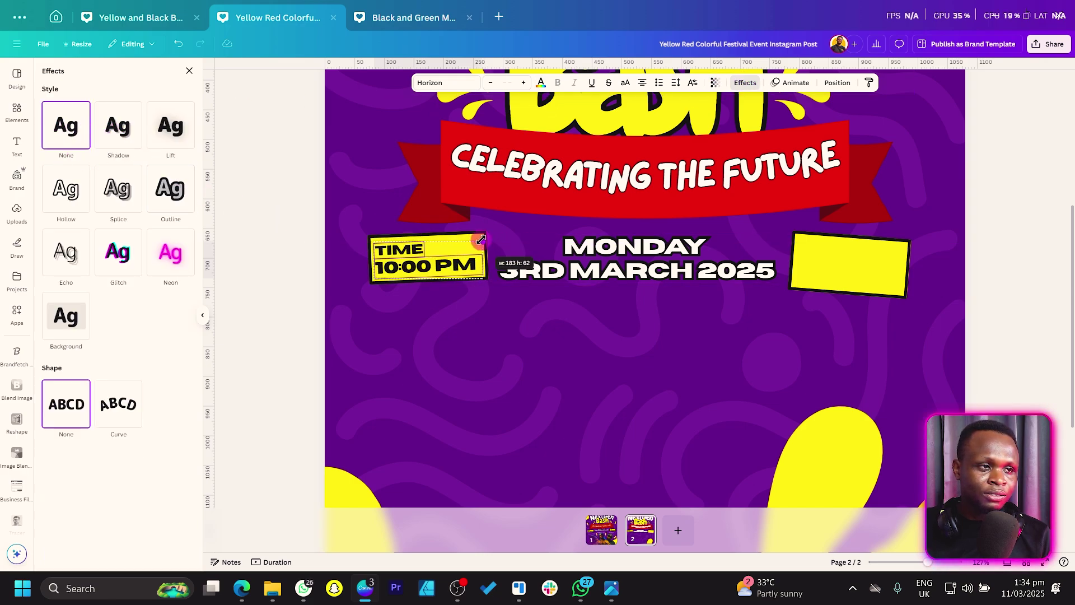
pyautogui.click(368, 271)
pyautogui.click(387, 249)
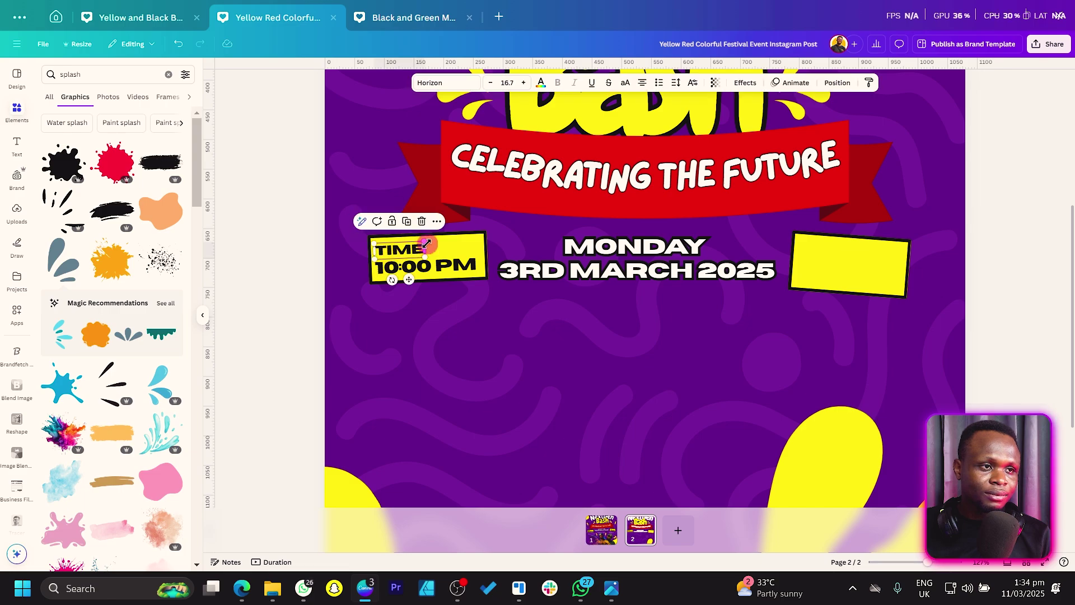
pyautogui.moveTo(422, 241); pyautogui.dragTo(414, 244)
pyautogui.keyDown('shift'); pyautogui.click(431, 266); pyautogui.keyUp('shift')
pyautogui.press('Up')
pyautogui.press('Up')
pyautogui.press('Up')
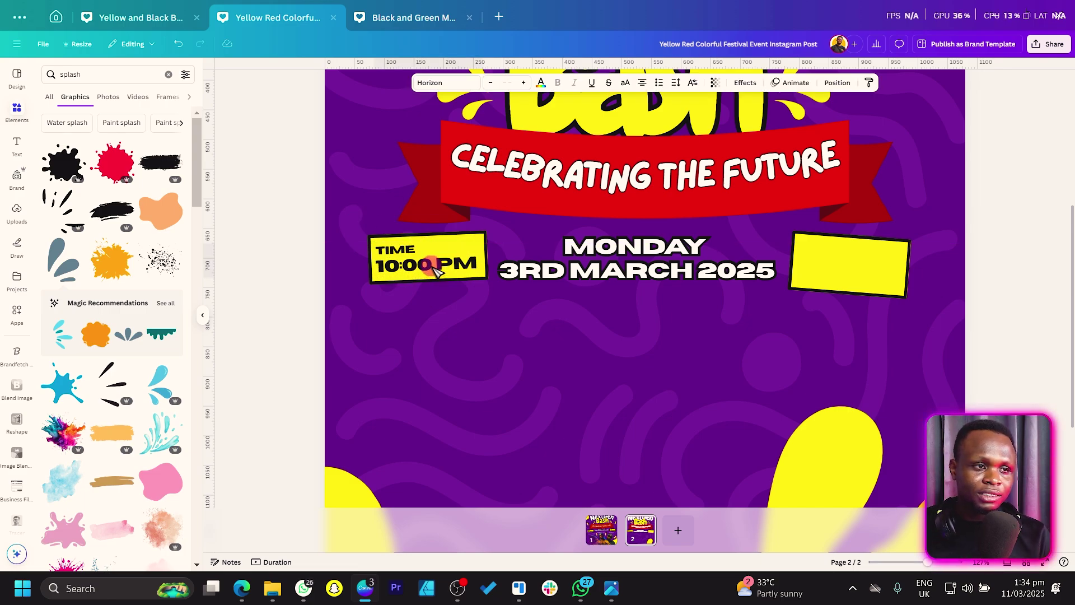
# - Copy the two time texts onto the yellow rectangle right of the date and tilt them to follow its slant
pyautogui.click(435, 271)
pyautogui.hotkey('ctrl', 'd')
pyautogui.moveTo(473, 267); pyautogui.dragTo(877, 322)
pyautogui.moveTo(870, 284); pyautogui.dragTo(843, 286)
# - Check the right yellow rectangle's rotation and set the two copied texts' rotation to match at 4.4°
pyautogui.click(875, 295)
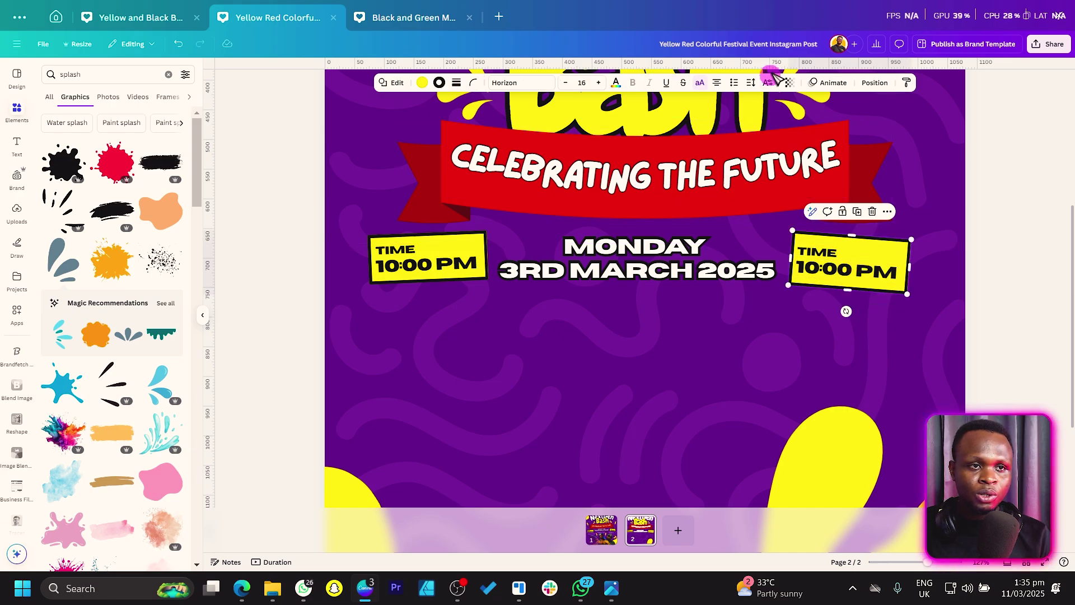
pyautogui.click(871, 83)
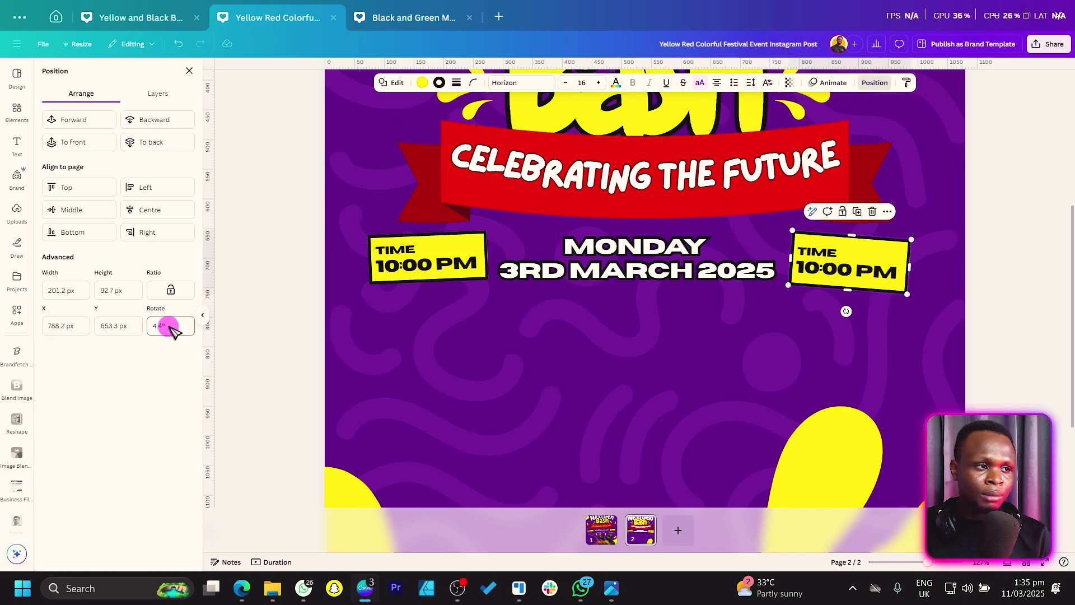
pyautogui.keyDown('shift'); pyautogui.click(845, 268); pyautogui.keyUp('shift')
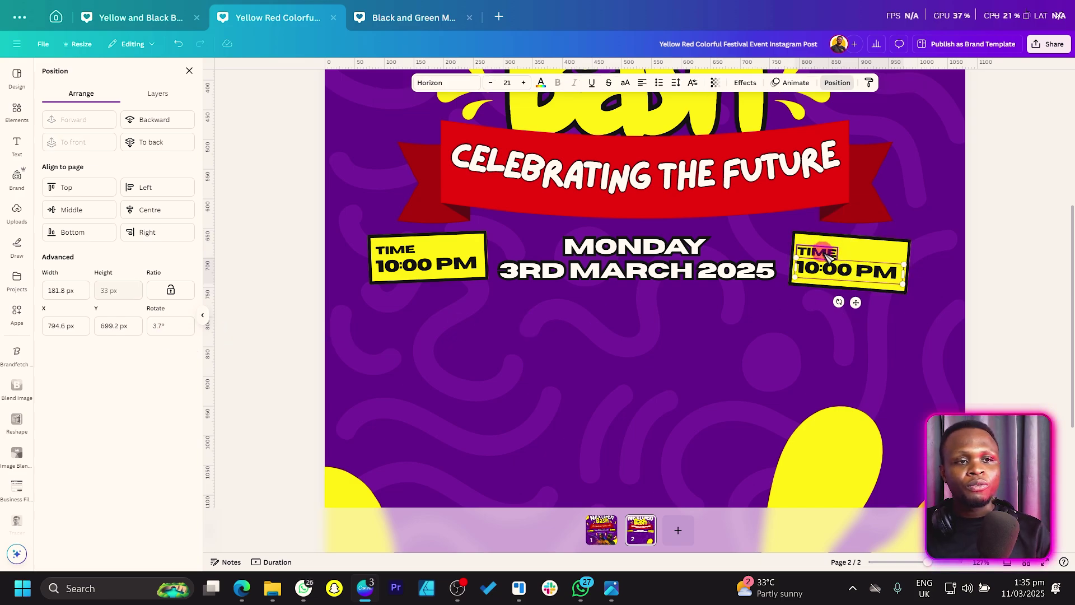
pyautogui.click(169, 326)
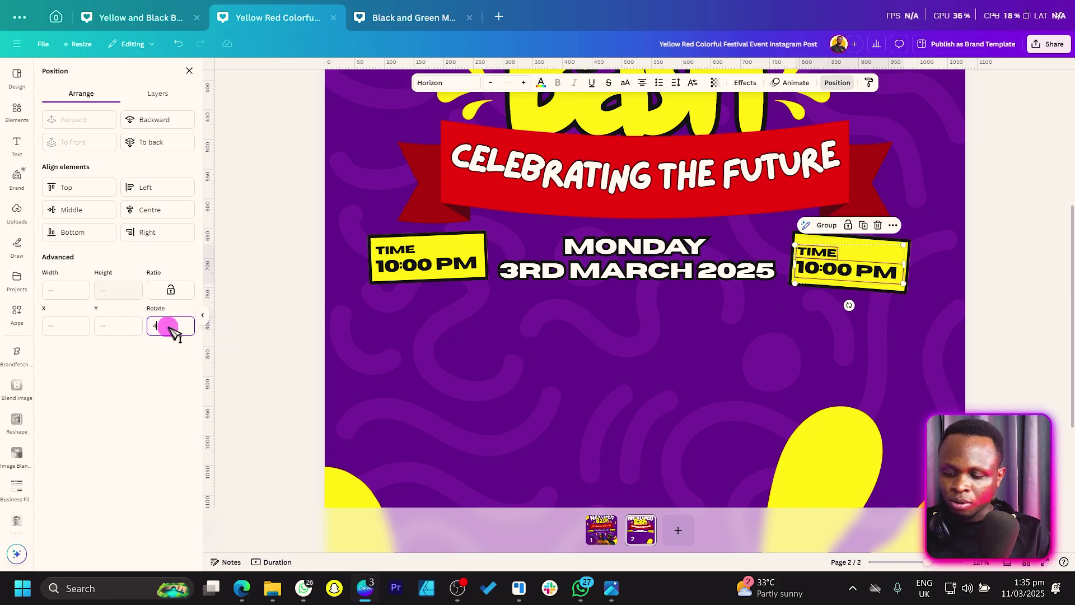
pyautogui.write('4.4')
pyautogui.click(833, 253)
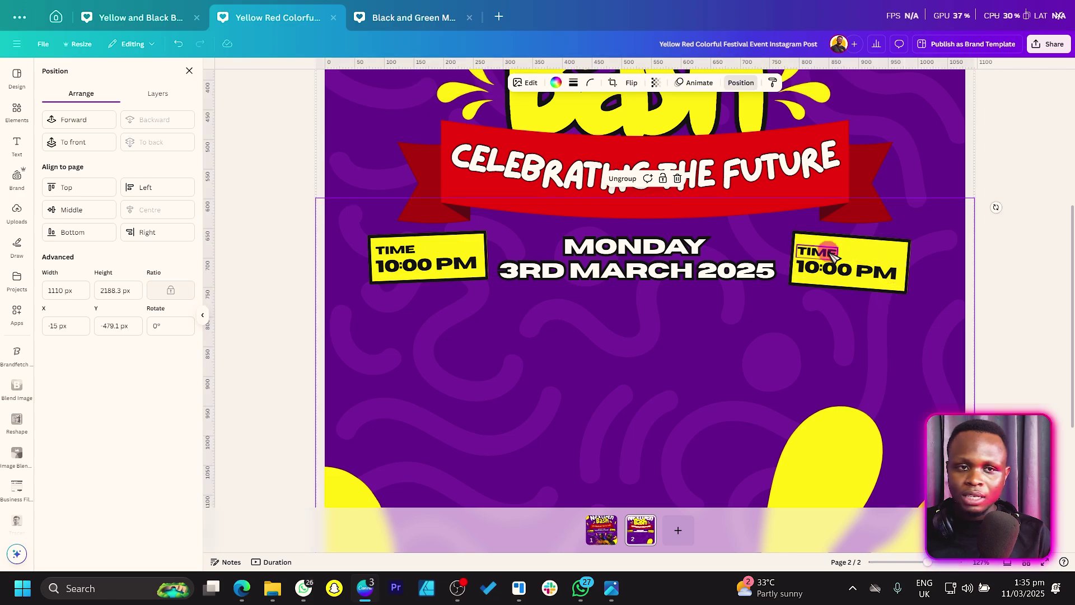
# - Change the copied texts to "FEE" and "20,000", and narrow the price's text box and the right yellow rectangle to fit
pyautogui.doubleClick(833, 253)
pyautogui.write('Fee')
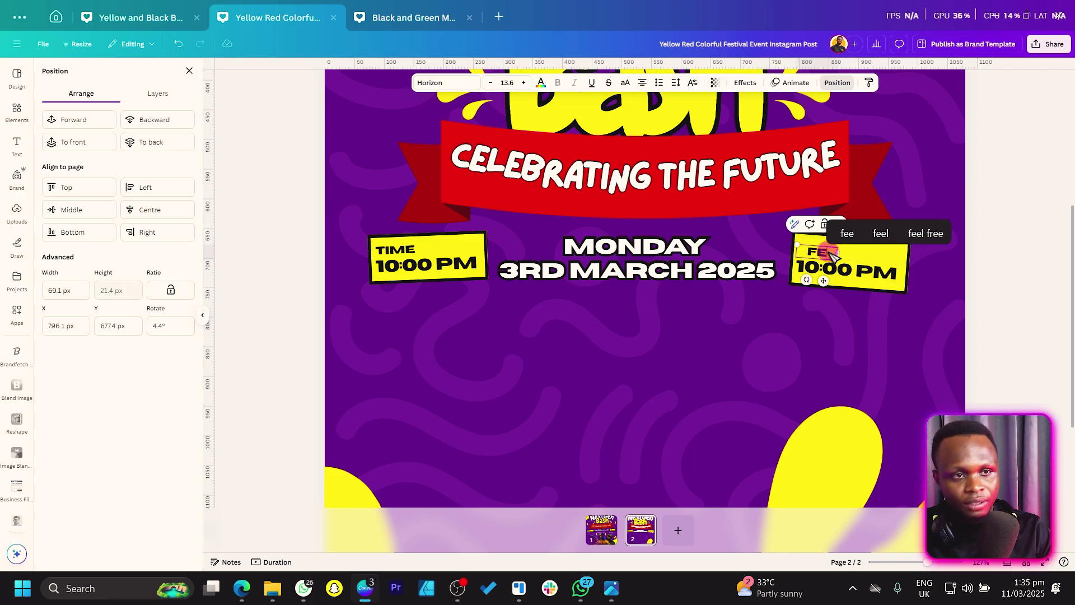
pyautogui.doubleClick(887, 278)
pyautogui.write('20,')
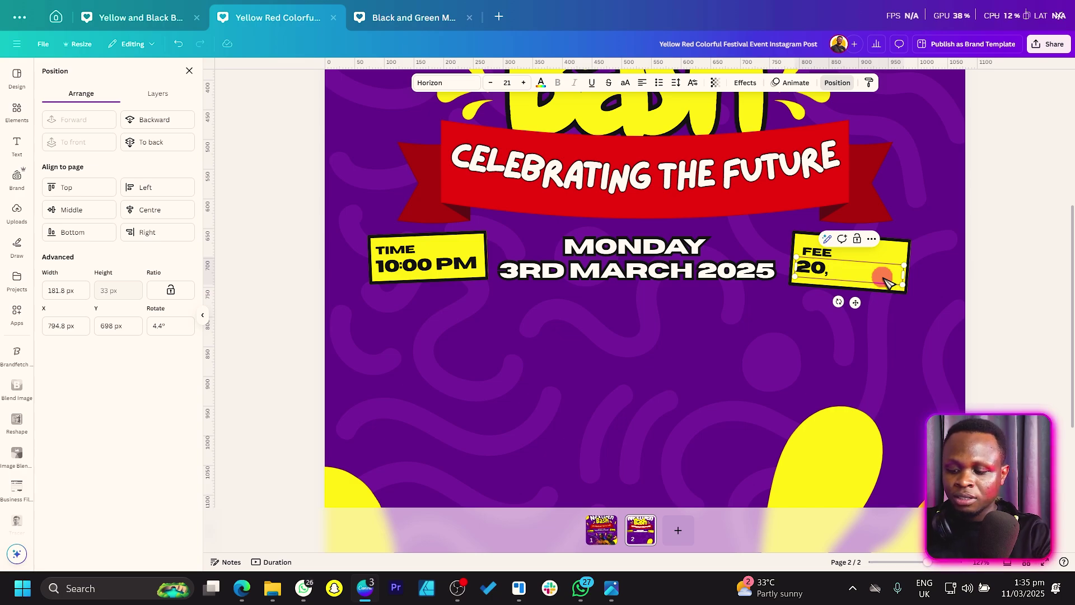
pyautogui.moveTo(884, 277); pyautogui.dragTo(838, 278)
pyautogui.click(899, 266)
pyautogui.click(840, 283)
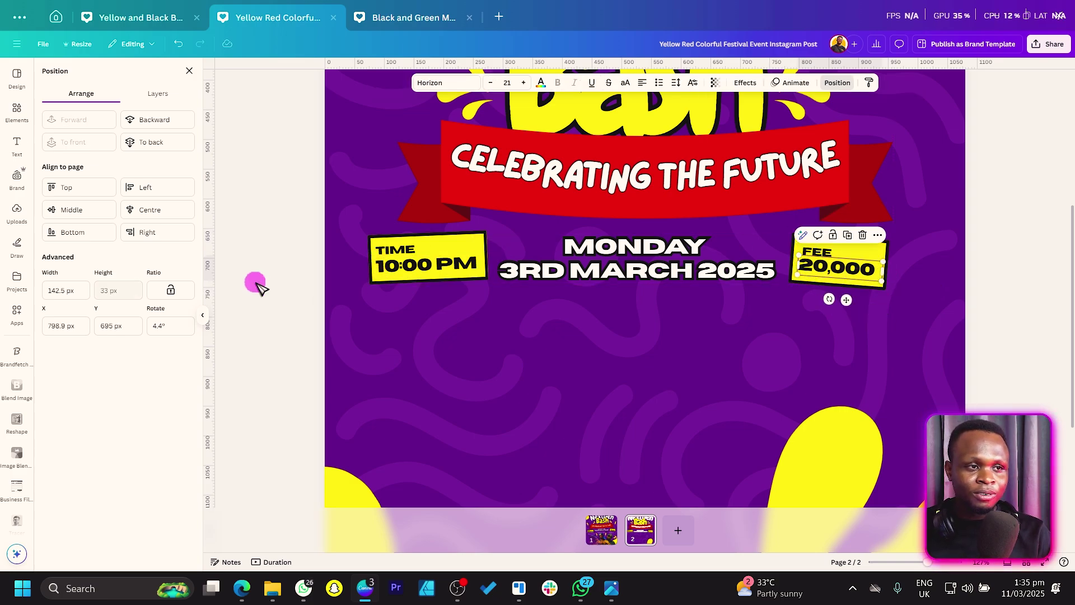
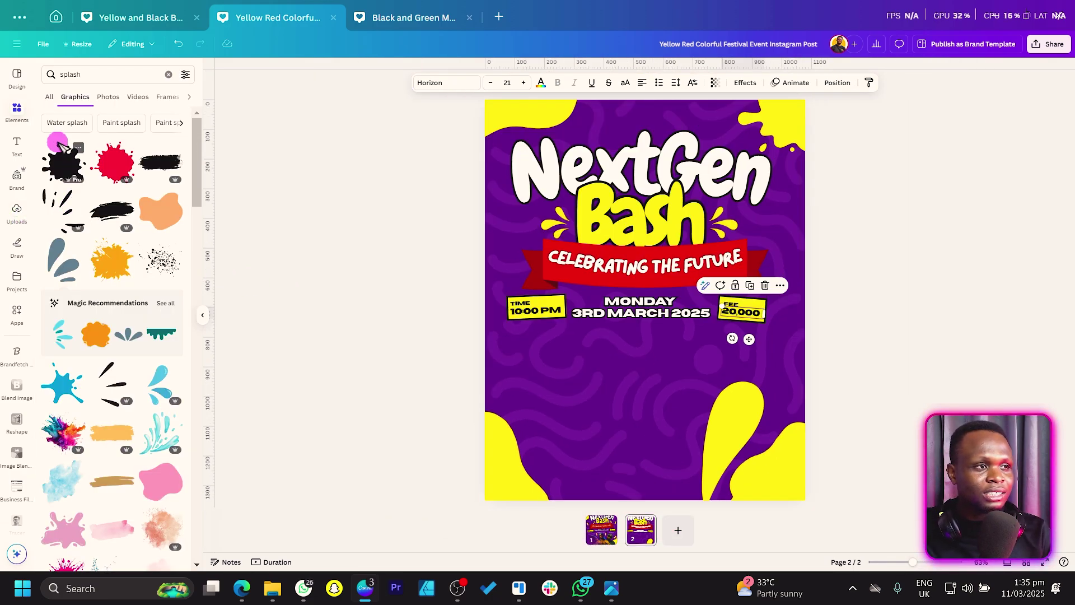
# - Search the elements library for "rapper" and browse the photo results for a suitable performer
pyautogui.click(169, 74)
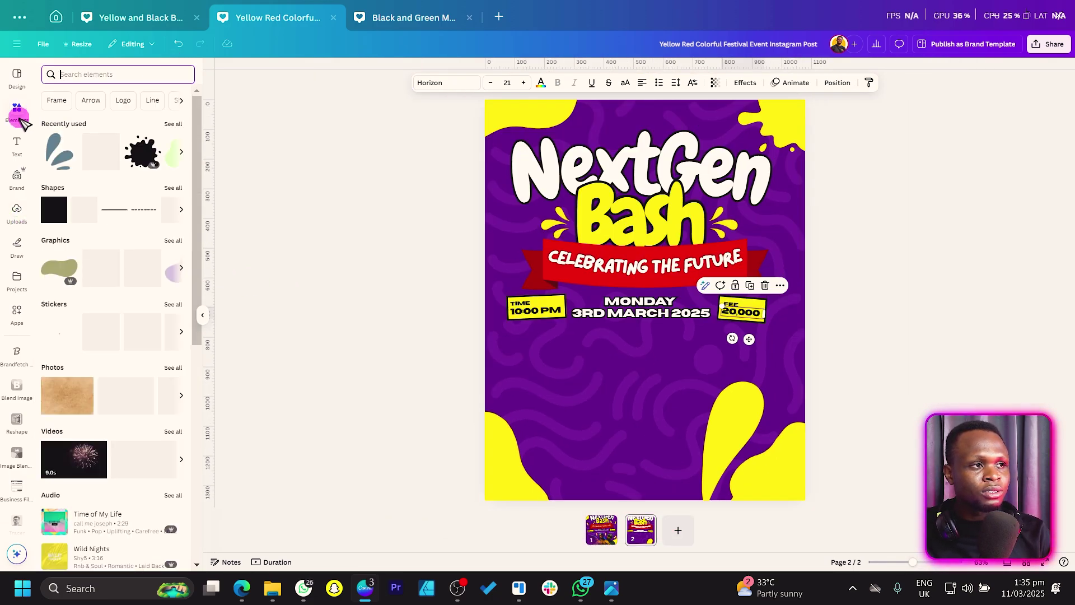
pyautogui.click(174, 123)
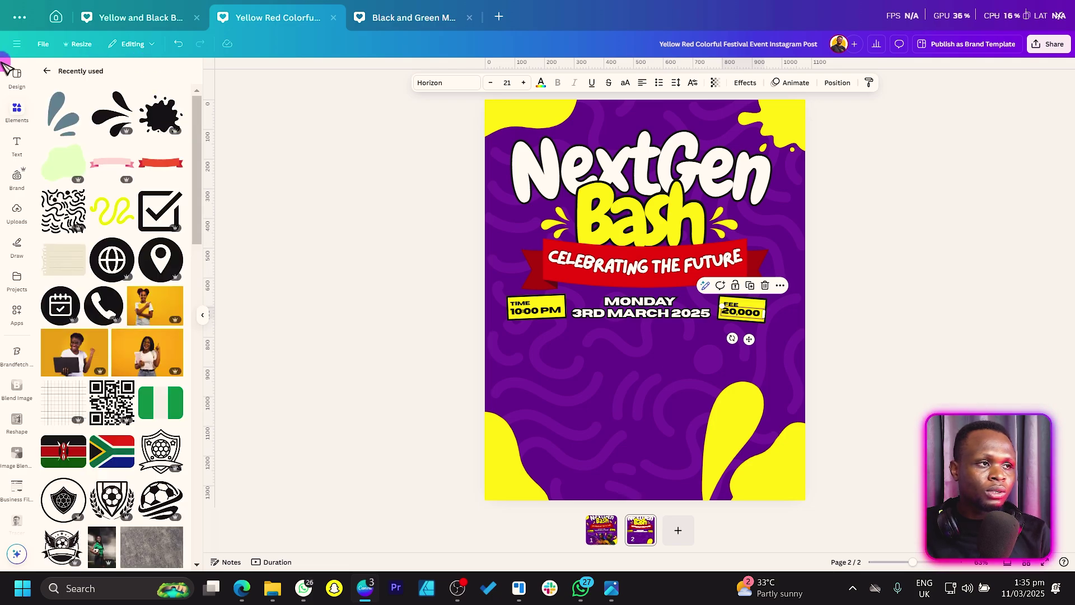
pyautogui.click(45, 71)
pyautogui.click(107, 74)
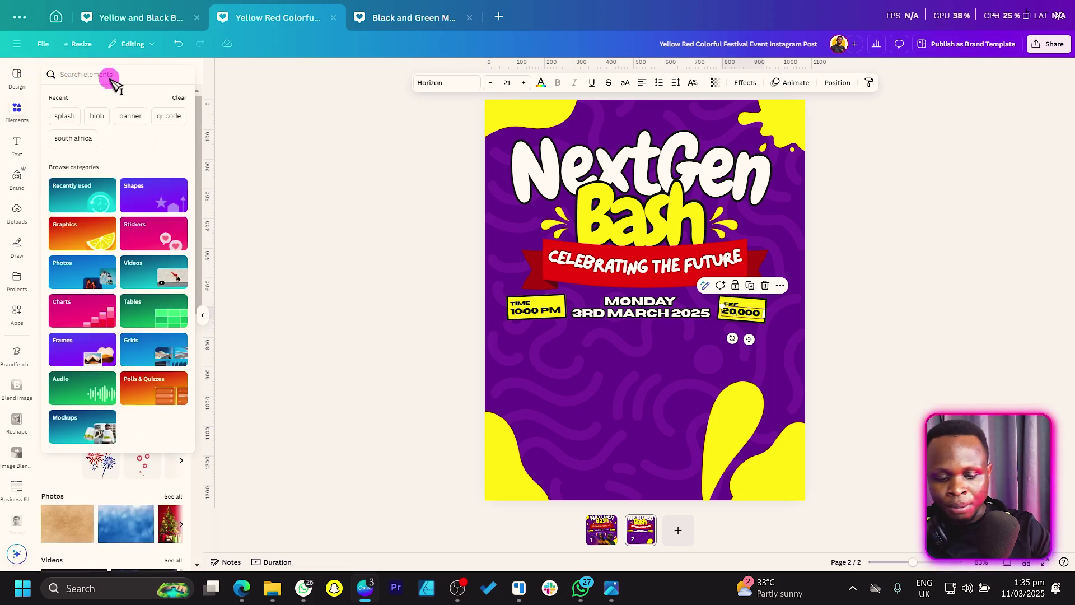
pyautogui.write('rapper')
pyautogui.press('Return')
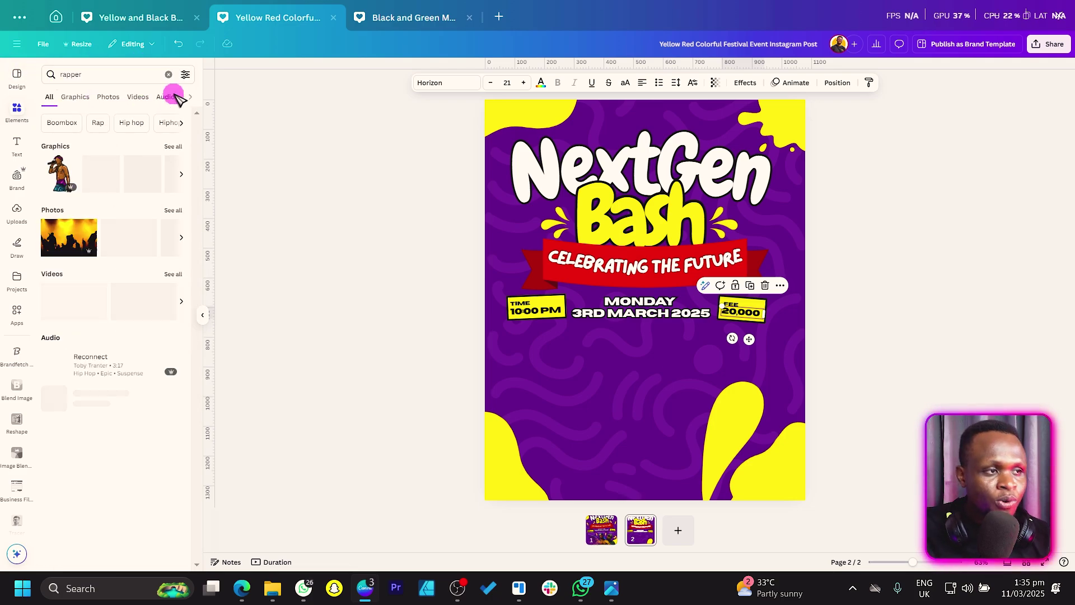
pyautogui.click(176, 214)
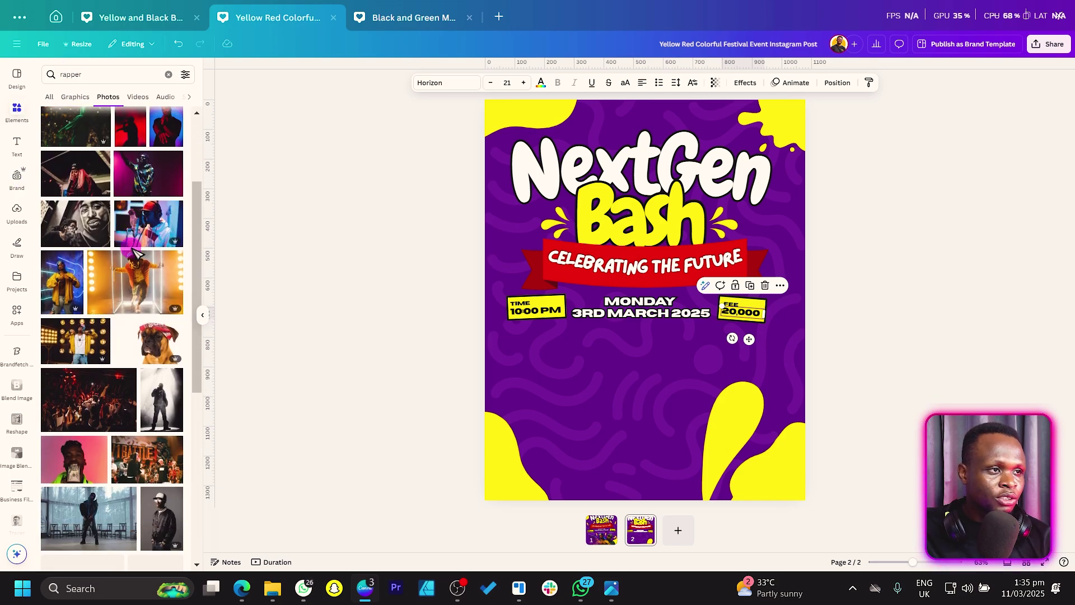
pyautogui.scroll(-5, 133, 344)
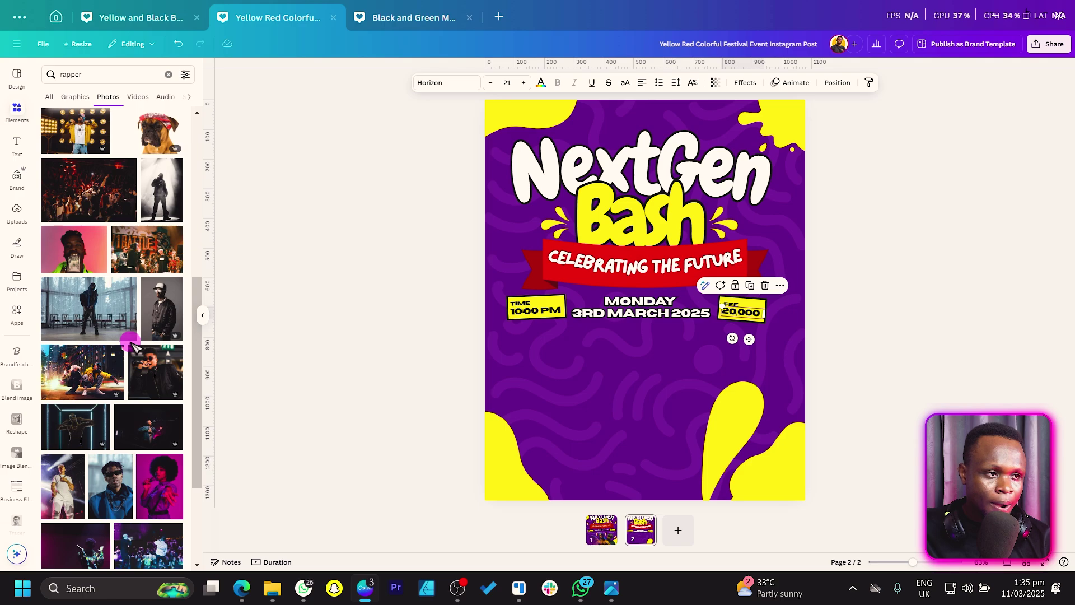
pyautogui.scroll(-3, 135, 448)
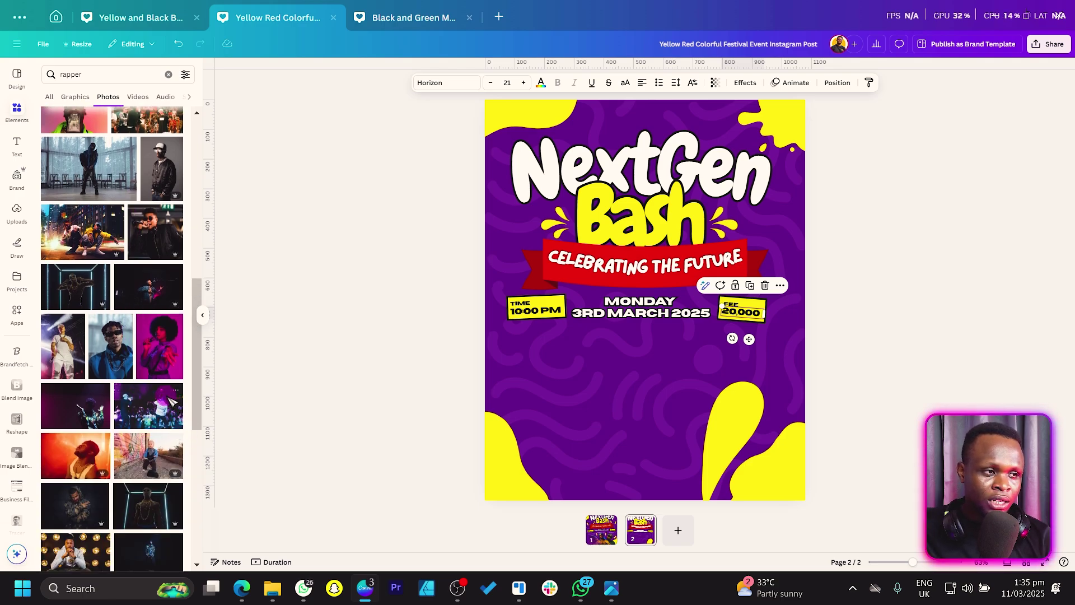
pyautogui.click(161, 364)
pyautogui.moveTo(603, 371); pyautogui.dragTo(633, 403)
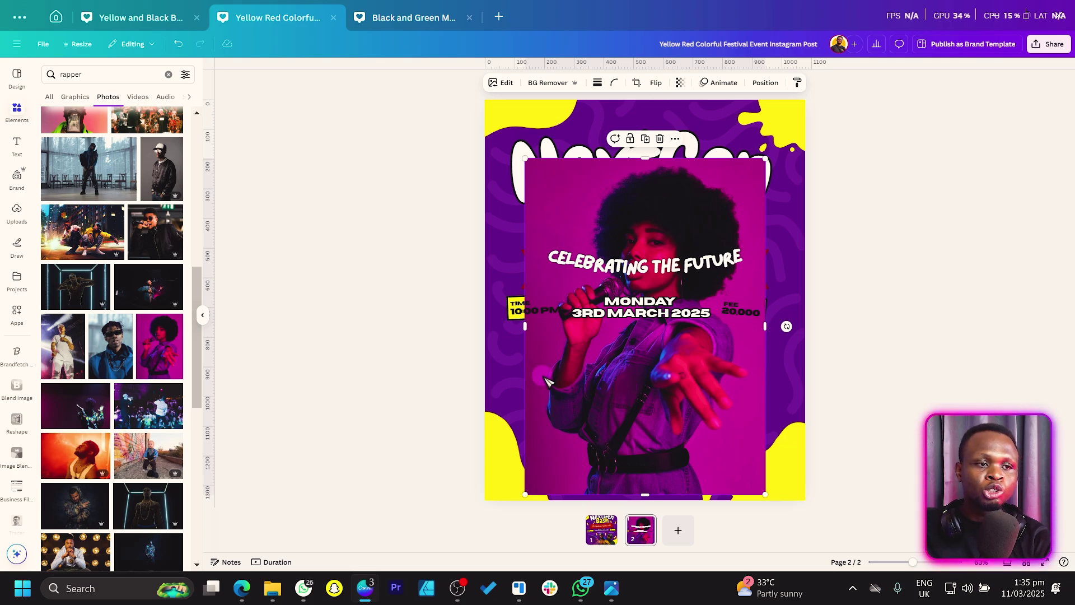
pyautogui.press('Delete')
# - Add three recently used photos, showing men in a yellow jacket, a red vest and a green T-shirt, placing the green T-shirt one lower right
pyautogui.scroll(6, 135, 213)
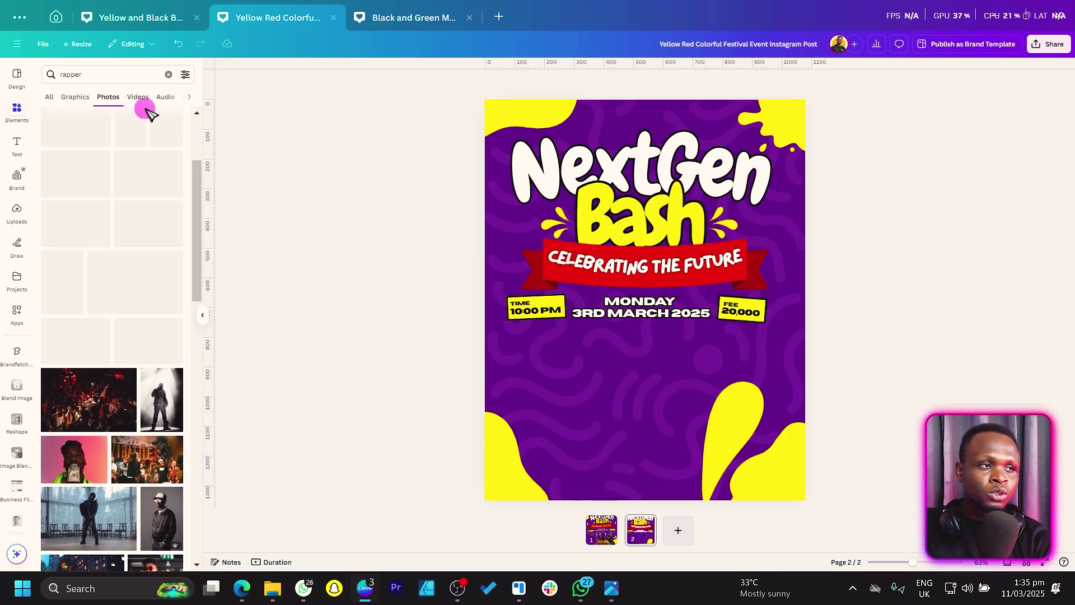
pyautogui.click(169, 75)
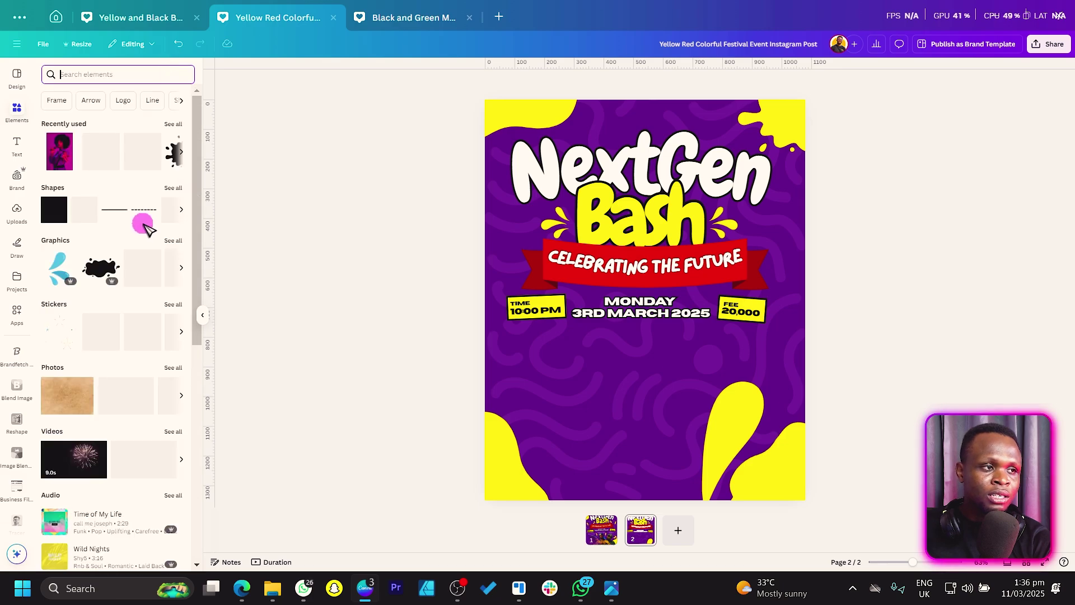
pyautogui.click(173, 124)
pyautogui.scroll(-15, 115, 336)
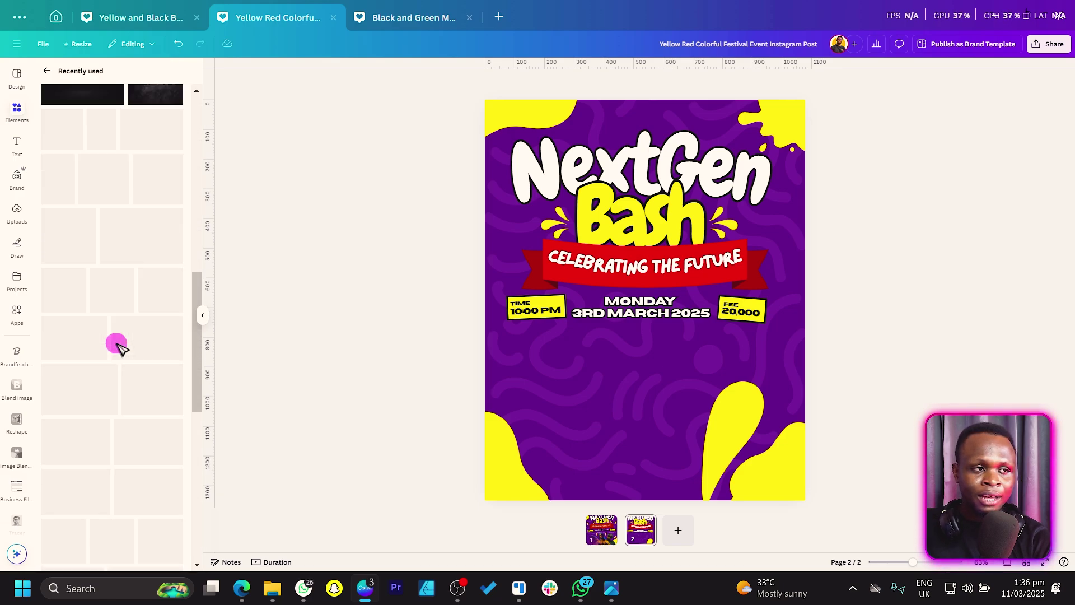
pyautogui.scroll(3, 68, 280)
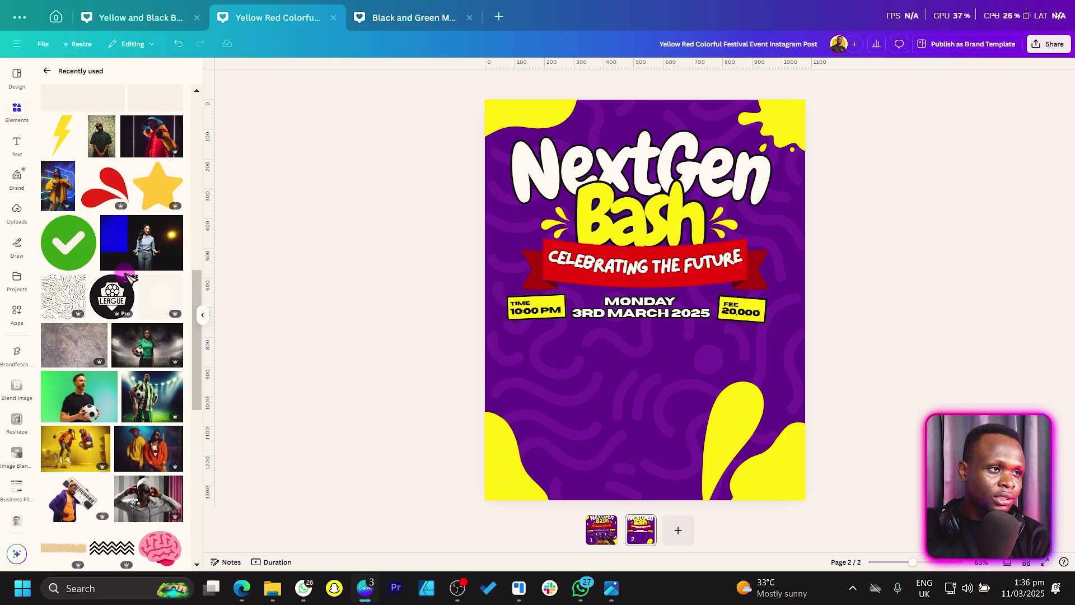
pyautogui.click(72, 283)
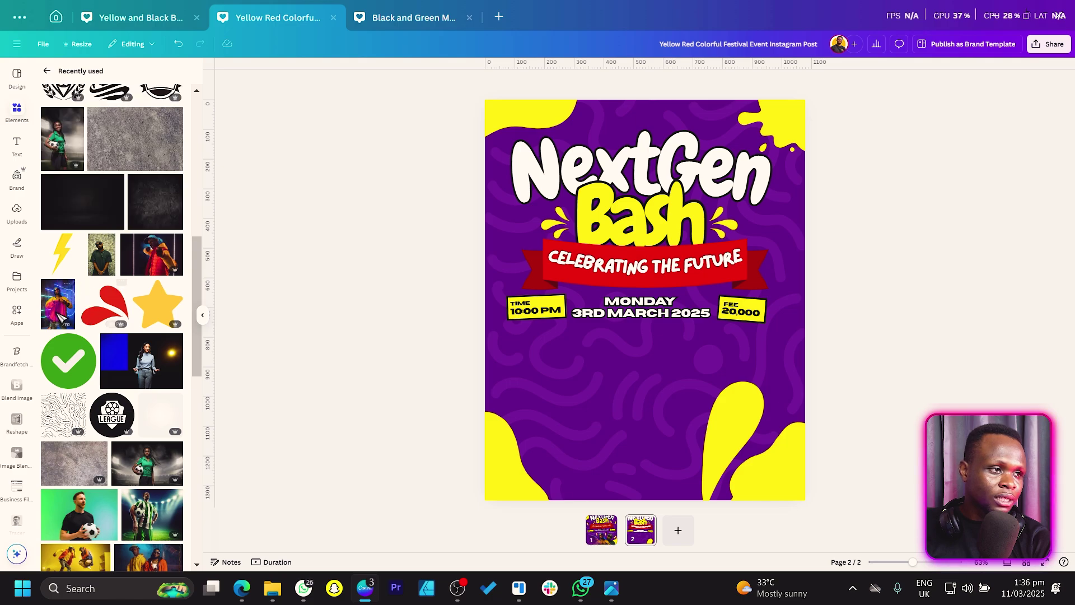
pyautogui.click(163, 266)
pyautogui.click(91, 266)
pyautogui.moveTo(609, 365); pyautogui.dragTo(702, 389)
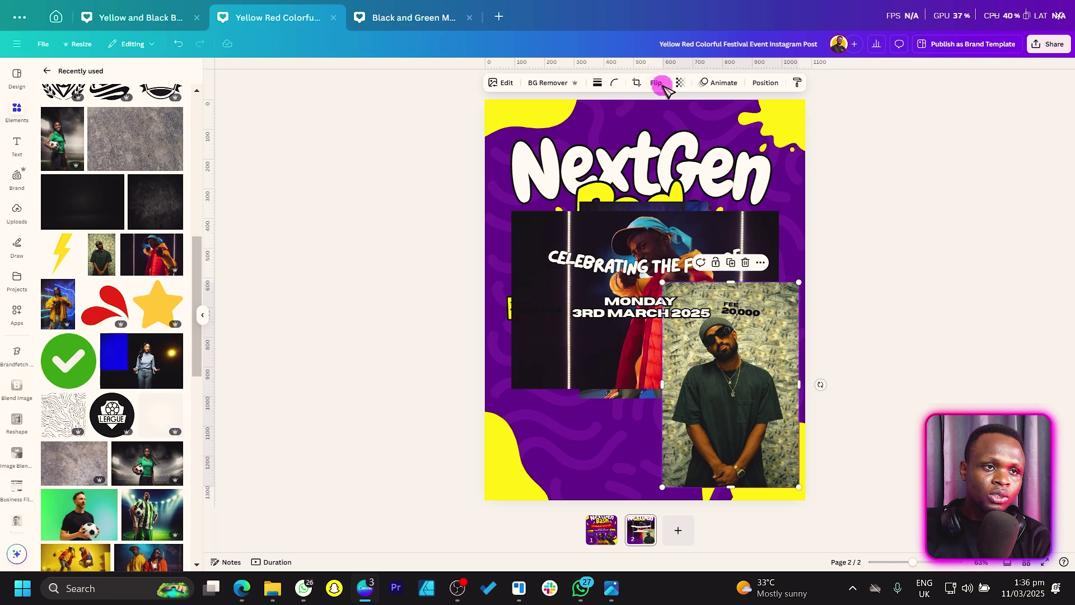
# - Remove the backgrounds of all three men's photos and move the red vest and yellow jacket photos into the poster's lower half
pyautogui.click(549, 82)
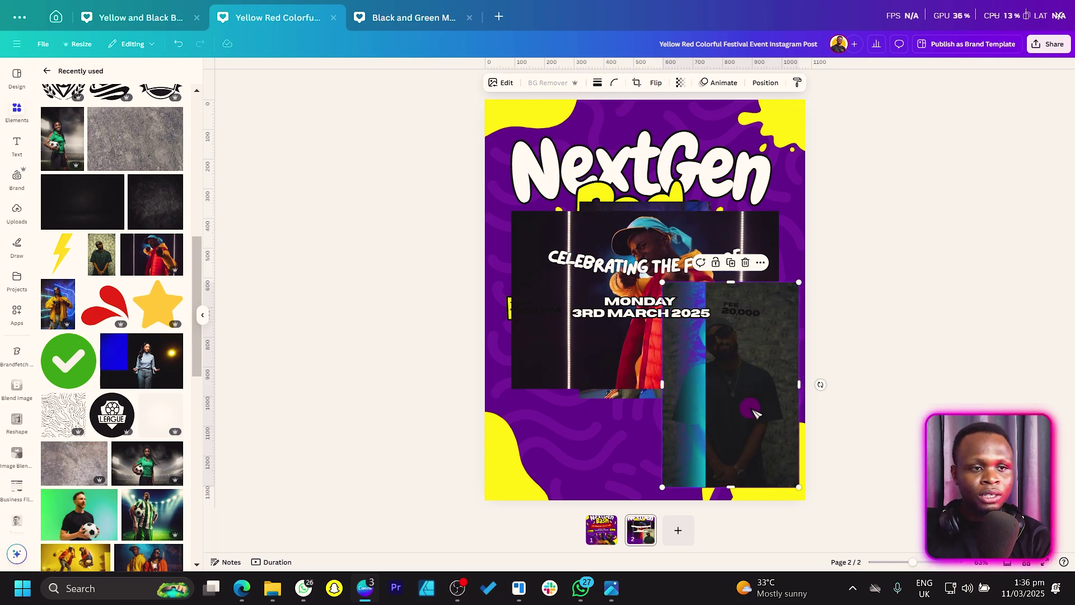
pyautogui.moveTo(672, 380); pyautogui.dragTo(657, 466)
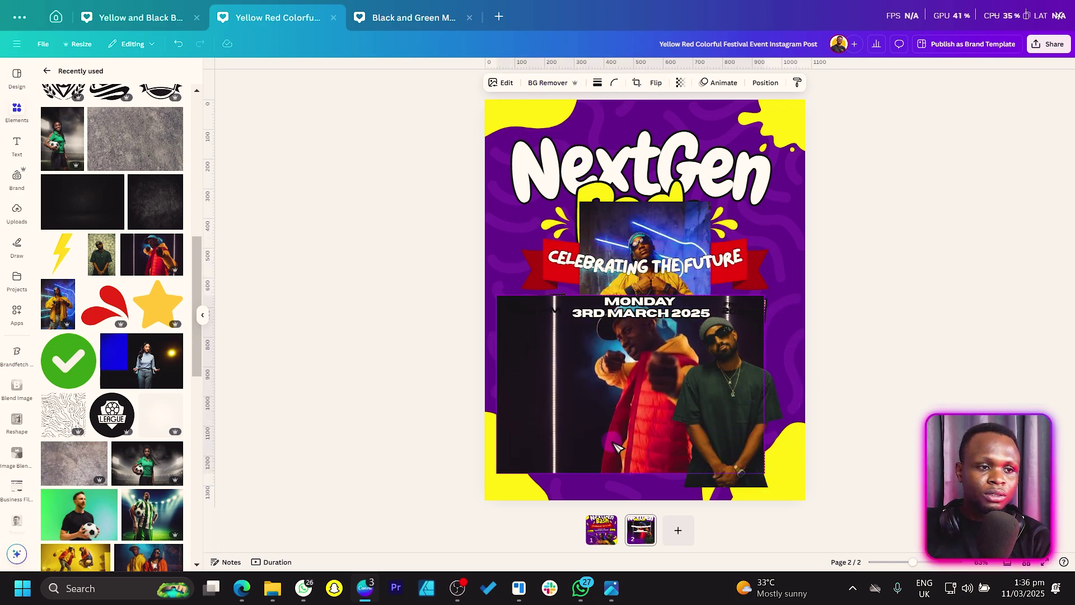
pyautogui.click(543, 84)
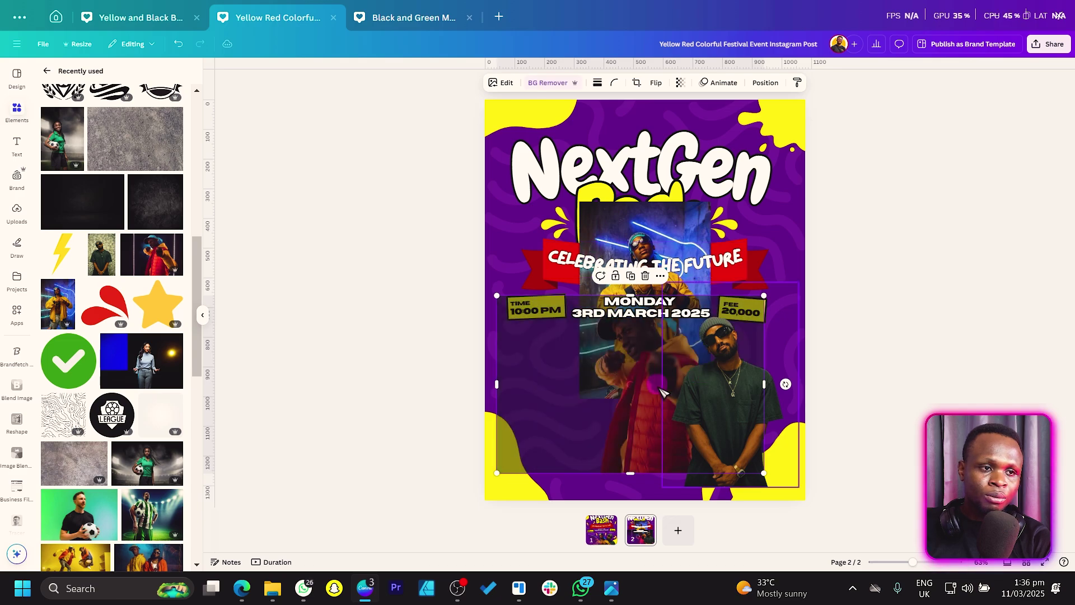
pyautogui.moveTo(689, 241); pyautogui.dragTo(630, 352)
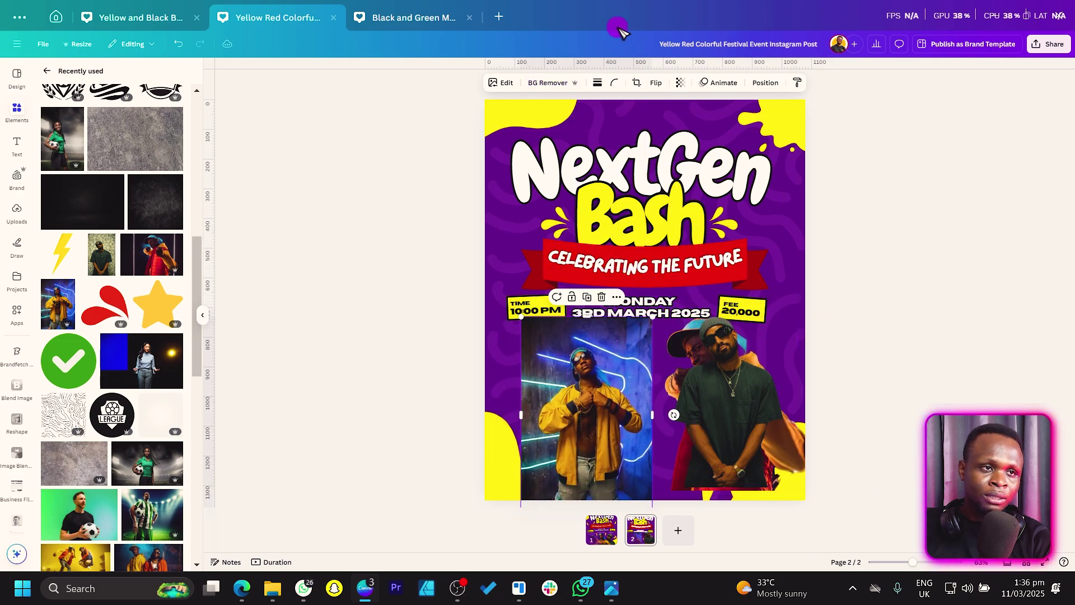
pyautogui.click(538, 84)
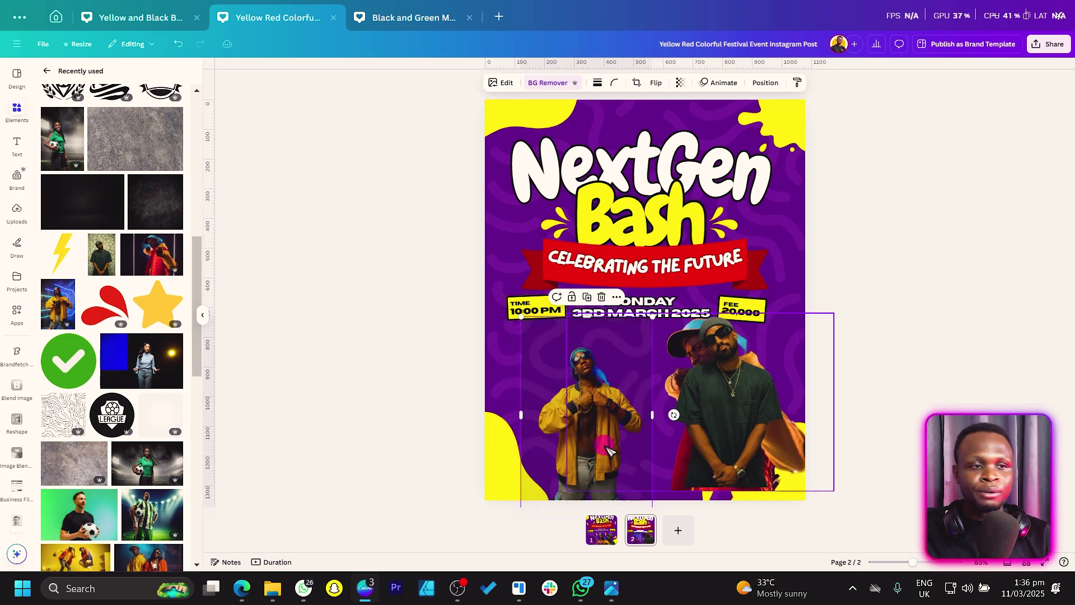
# - Crop the yellow jacket cutout to the man's upper body, then enlarge and centre it at the bottom of the poster
pyautogui.click(579, 454)
pyautogui.moveTo(567, 406); pyautogui.dragTo(600, 411)
pyautogui.moveTo(582, 300); pyautogui.dragTo(581, 313)
pyautogui.moveTo(582, 494); pyautogui.dragTo(582, 423)
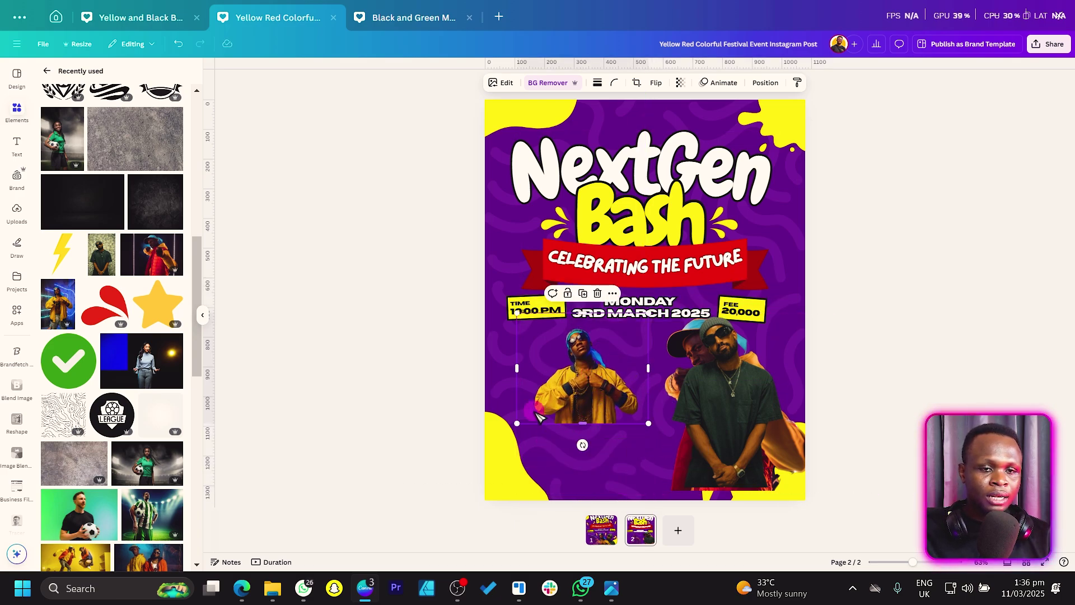
pyautogui.moveTo(519, 369); pyautogui.dragTo(530, 370)
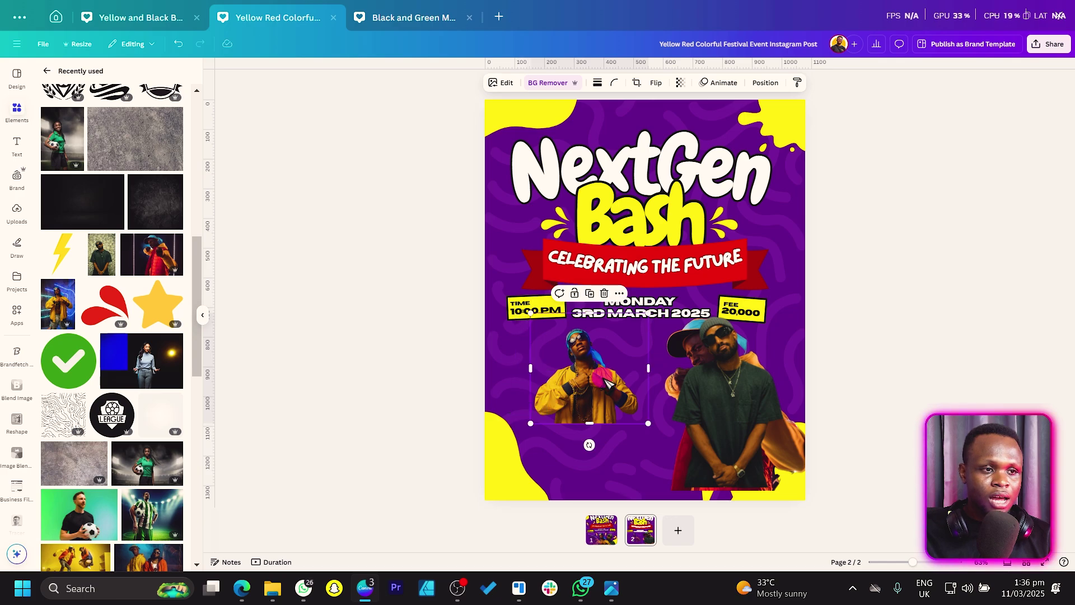
pyautogui.moveTo(647, 424)
pyautogui.mouseDown()
pyautogui.moveTo(740, 504)
pyautogui.moveTo(653, 414)
pyautogui.mouseUp()
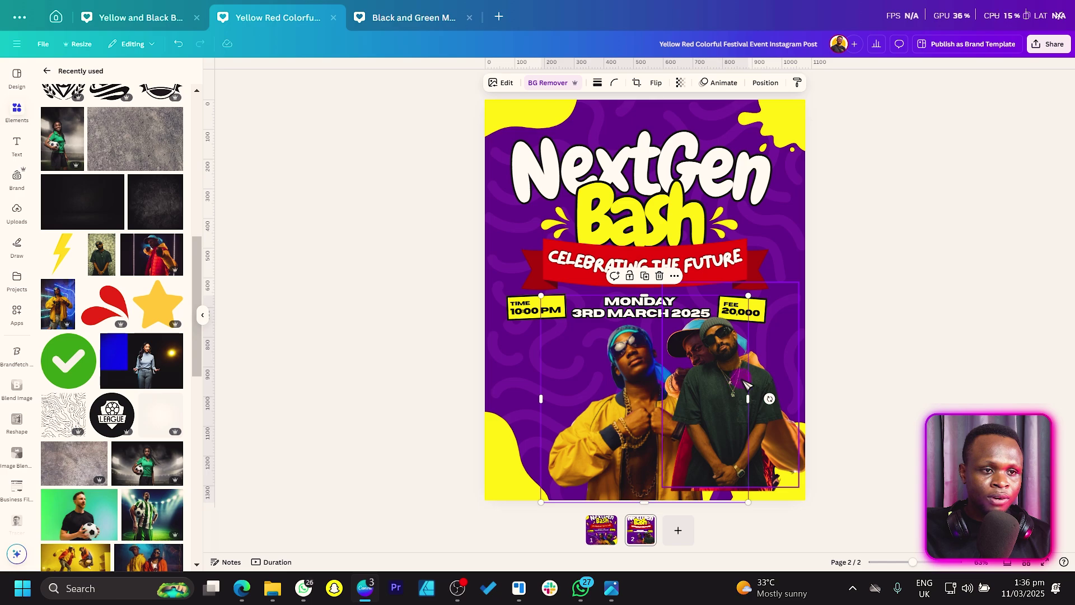
# - Move the red vest man to the poster's left edge, and crop, enlarge and place the green T-shirt man at the lower right
pyautogui.moveTo(781, 382); pyautogui.dragTo(853, 393)
pyautogui.moveTo(702, 377); pyautogui.dragTo(490, 337)
pyautogui.moveTo(807, 488); pyautogui.dragTo(703, 441)
pyautogui.moveTo(711, 394); pyautogui.dragTo(748, 460)
pyautogui.moveTo(676, 337); pyautogui.dragTo(626, 296)
pyautogui.moveTo(733, 437); pyautogui.dragTo(728, 436)
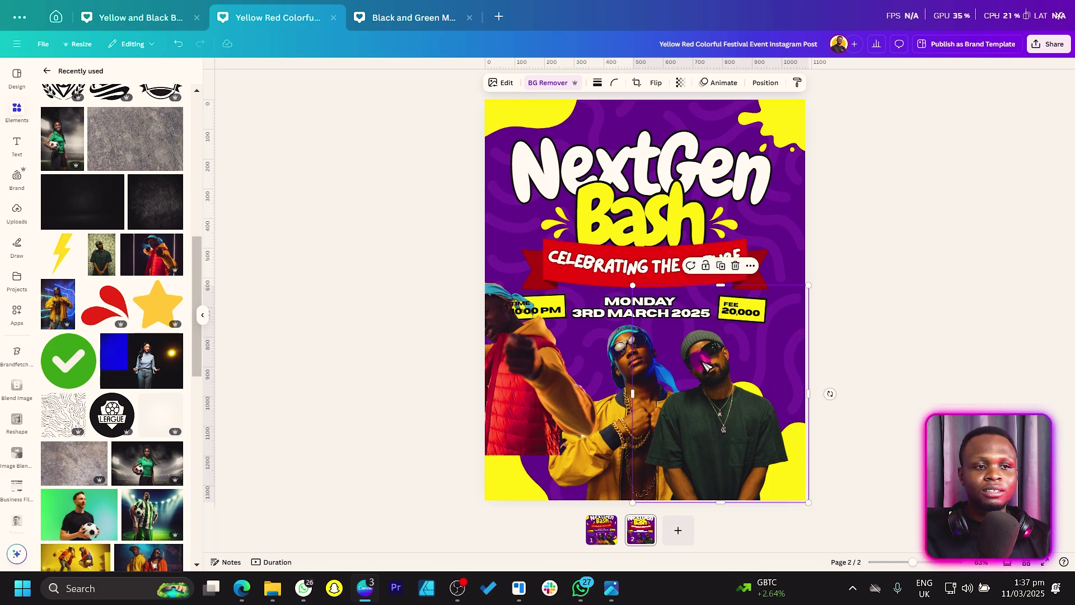
# - Flip the green T-shirt man's photo horizontally
pyautogui.click(634, 83)
pyautogui.click(662, 82)
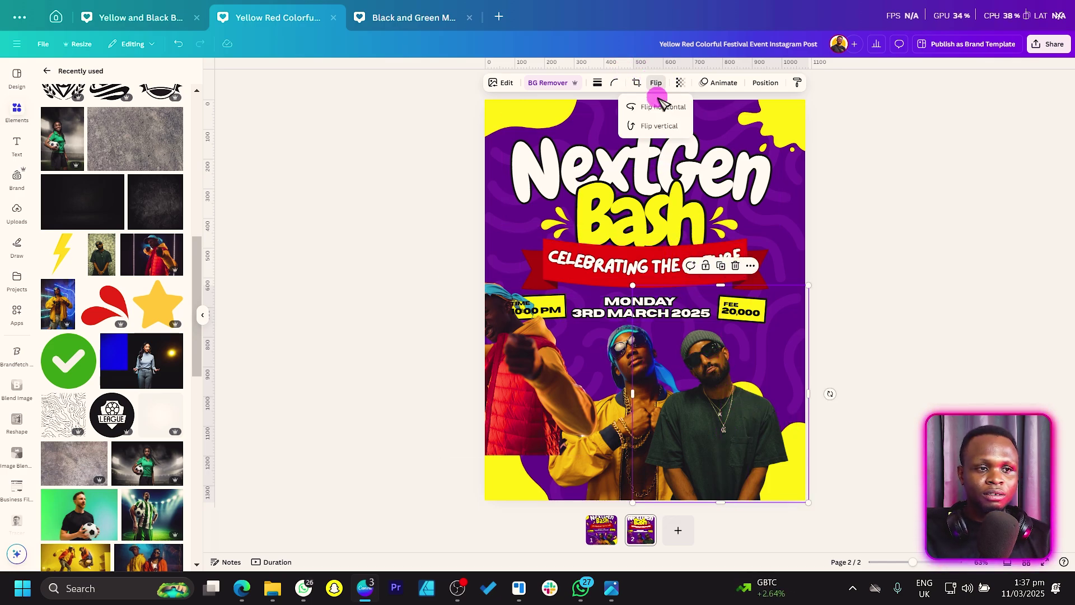
pyautogui.click(662, 107)
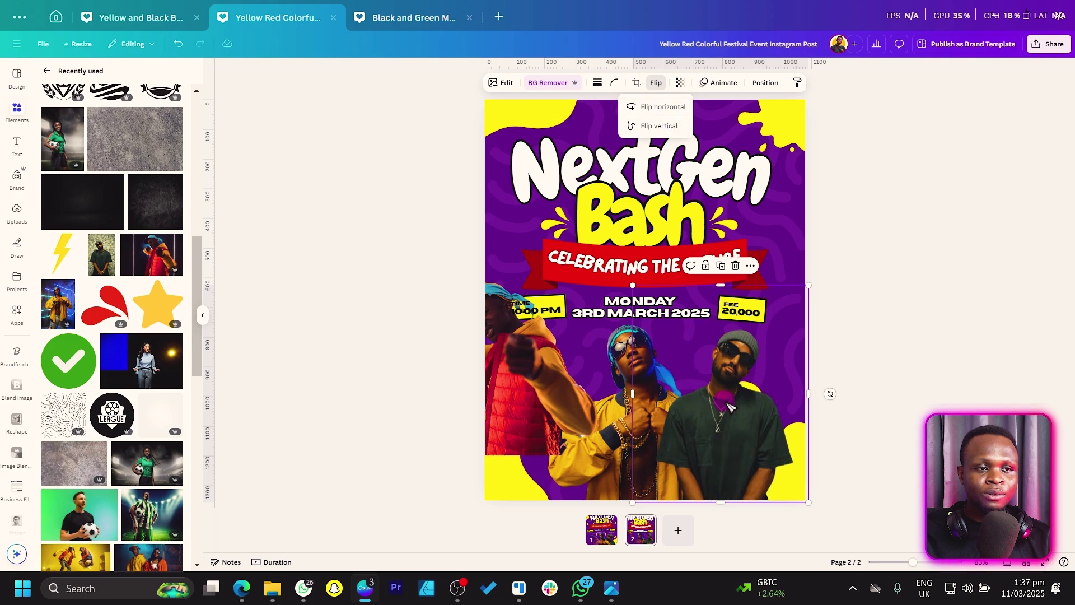
pyautogui.click(764, 414)
# - Place the red vest man in the poster's lower left corner and scale him to stand beside the yellow jacket man
pyautogui.moveTo(548, 395); pyautogui.dragTo(597, 460)
pyautogui.moveTo(588, 415); pyautogui.dragTo(601, 455)
pyautogui.moveTo(513, 363); pyautogui.dragTo(492, 344)
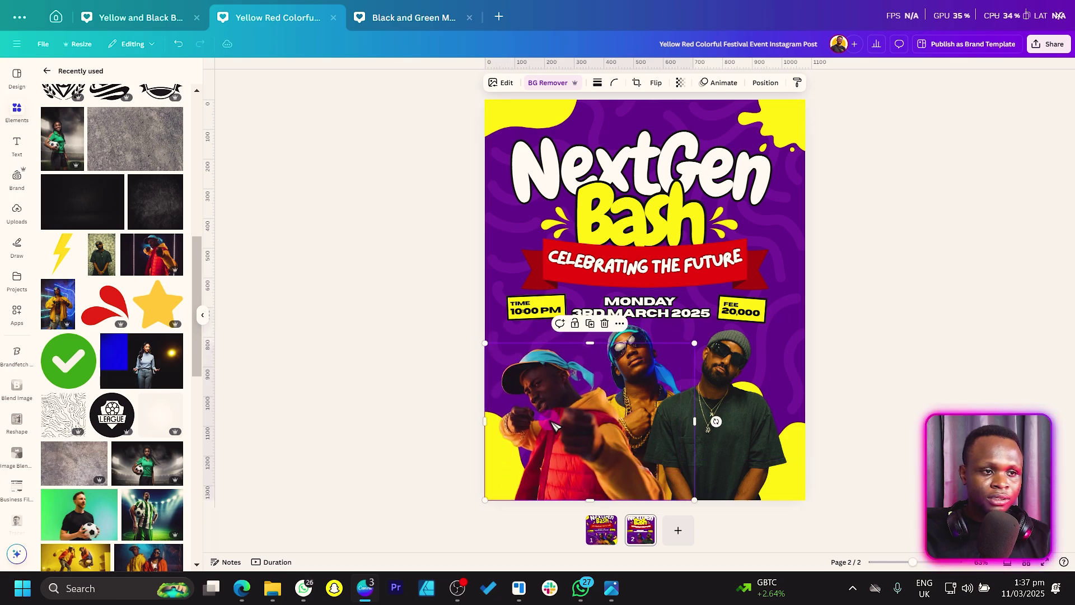
# - Reorder the layers so the yellow jacket man stands in front of the red vest man, with the green T-shirt man behind both
pyautogui.rightClick(543, 318)
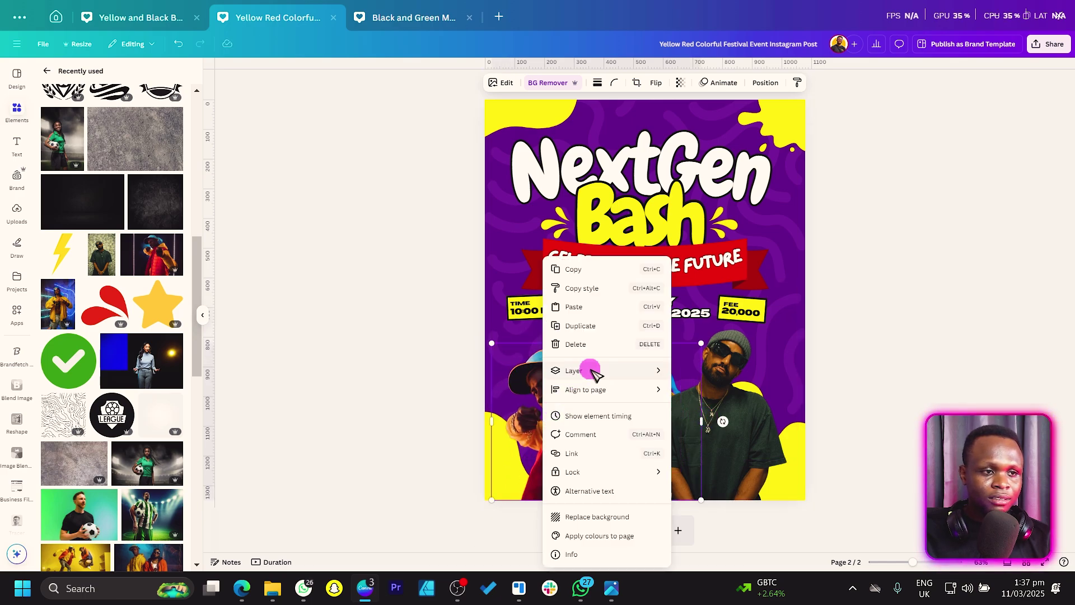
pyautogui.moveTo(599, 373)
pyautogui.click(715, 451)
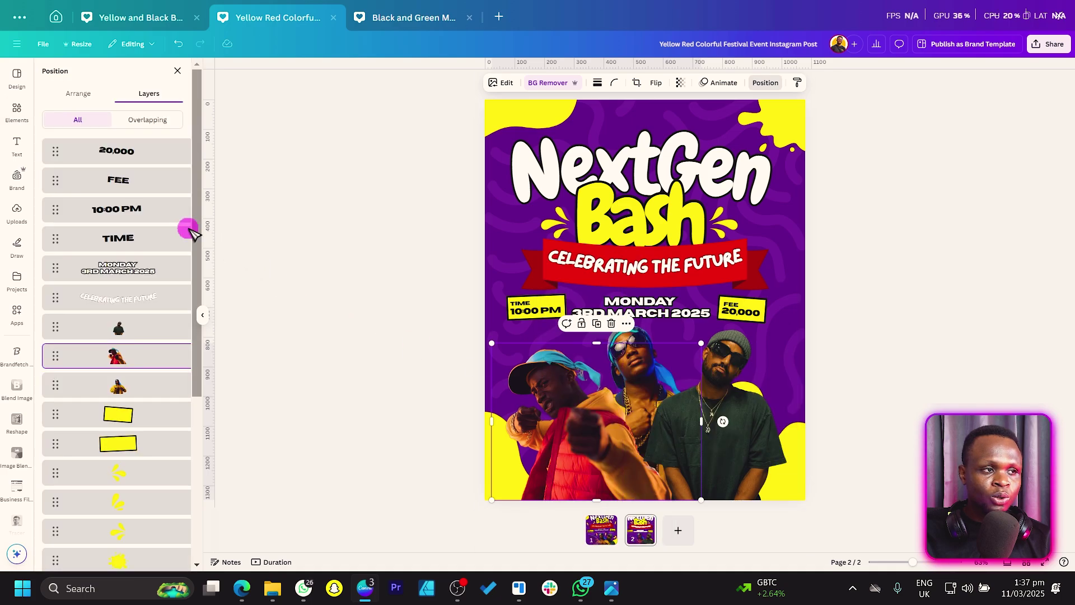
pyautogui.scroll(-4, 126, 269)
pyautogui.click(143, 157)
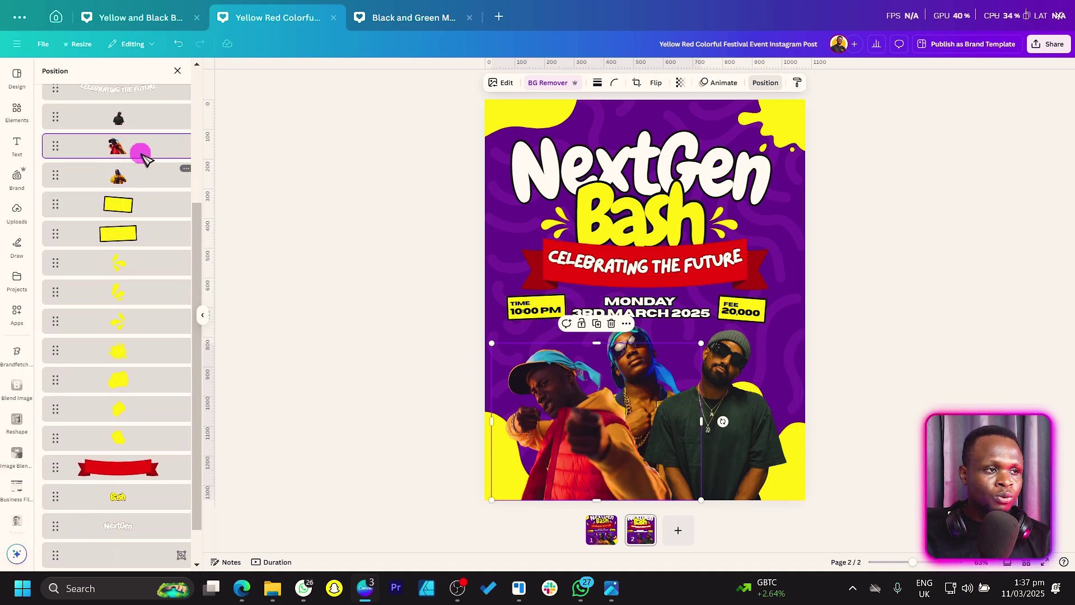
pyautogui.moveTo(137, 153); pyautogui.dragTo(175, 398)
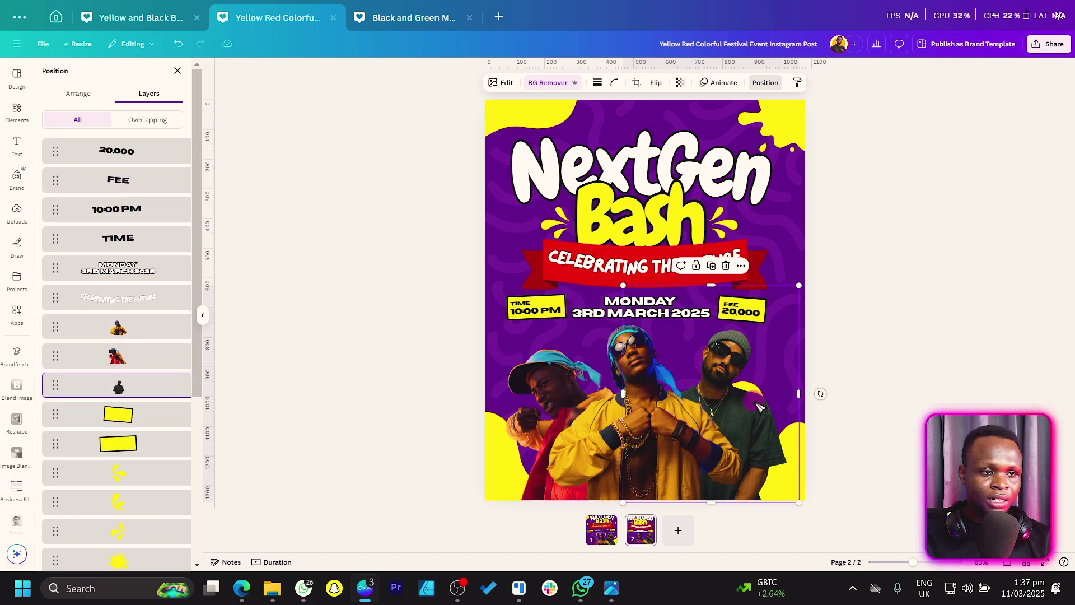
# - Nudge the green T-shirt man down and shift the yellow jacket man slightly to the right to balance the group
pyautogui.click(528, 365)
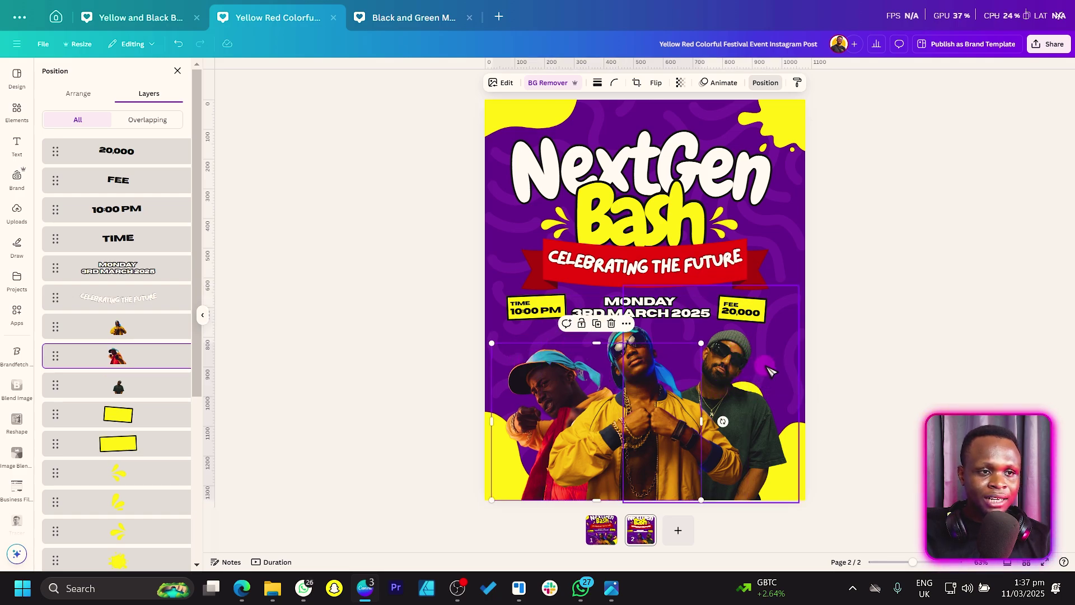
pyautogui.click(782, 377)
pyautogui.moveTo(788, 384); pyautogui.dragTo(787, 382)
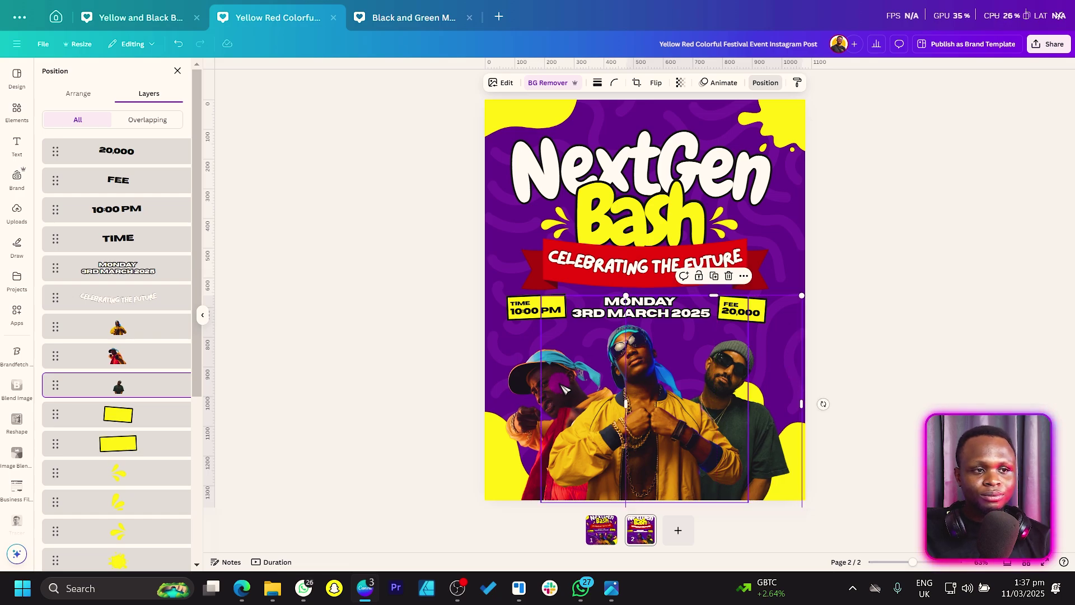
pyautogui.click(585, 417)
pyautogui.click(382, 331)
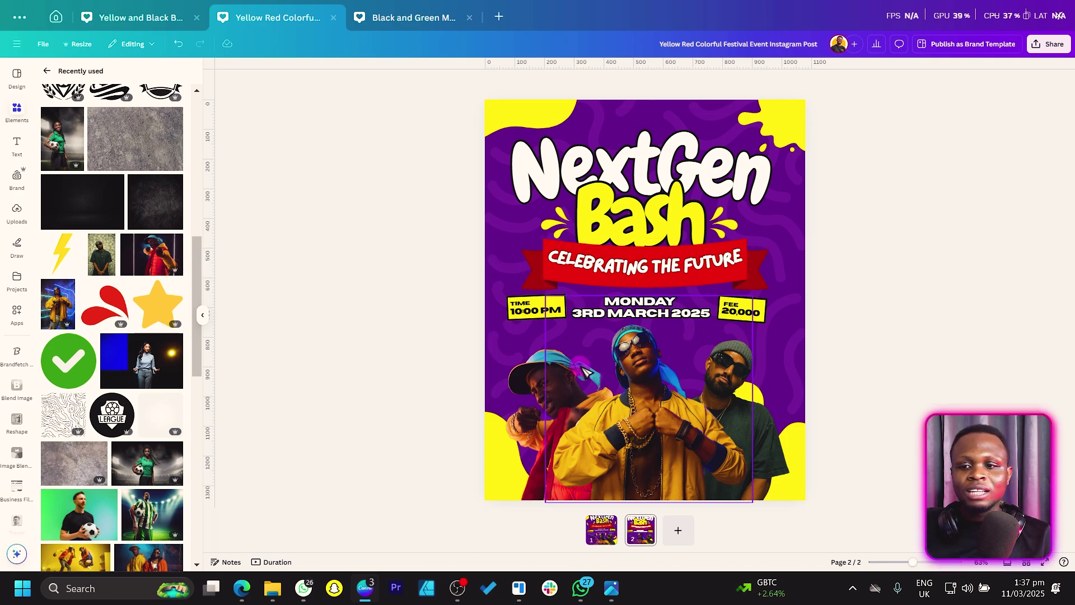
# - Duplicate the yellow time rectangle, enlarge it into a wide bar across the men's lower bodies, and stack a second copy above it
pyautogui.click(533, 316)
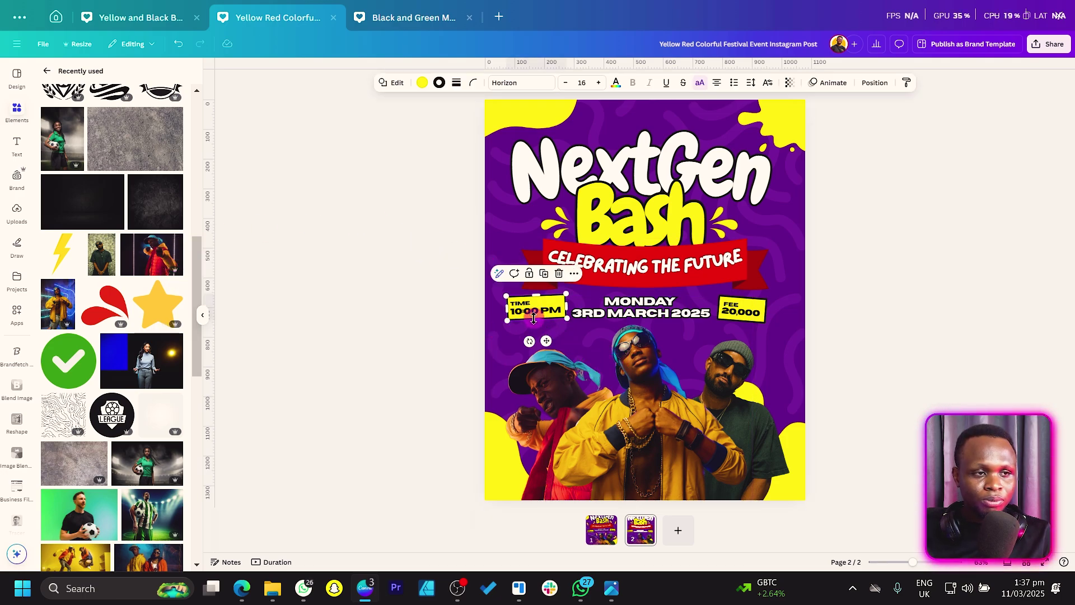
pyautogui.hotkey('ctrl', 'd')
pyautogui.moveTo(536, 317); pyautogui.dragTo(769, 459)
pyautogui.click(644, 471)
pyautogui.moveTo(643, 477); pyautogui.dragTo(664, 444)
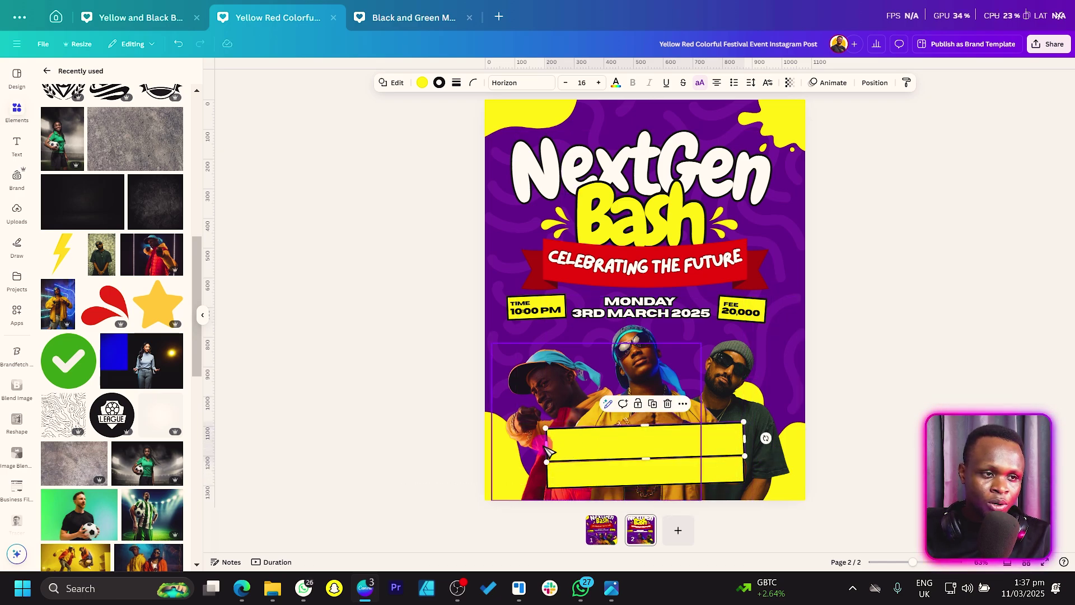
# - Narrow the upper yellow bar into a short centred box and place copies of the time label and its value on it
pyautogui.moveTo(548, 444); pyautogui.dragTo(648, 457)
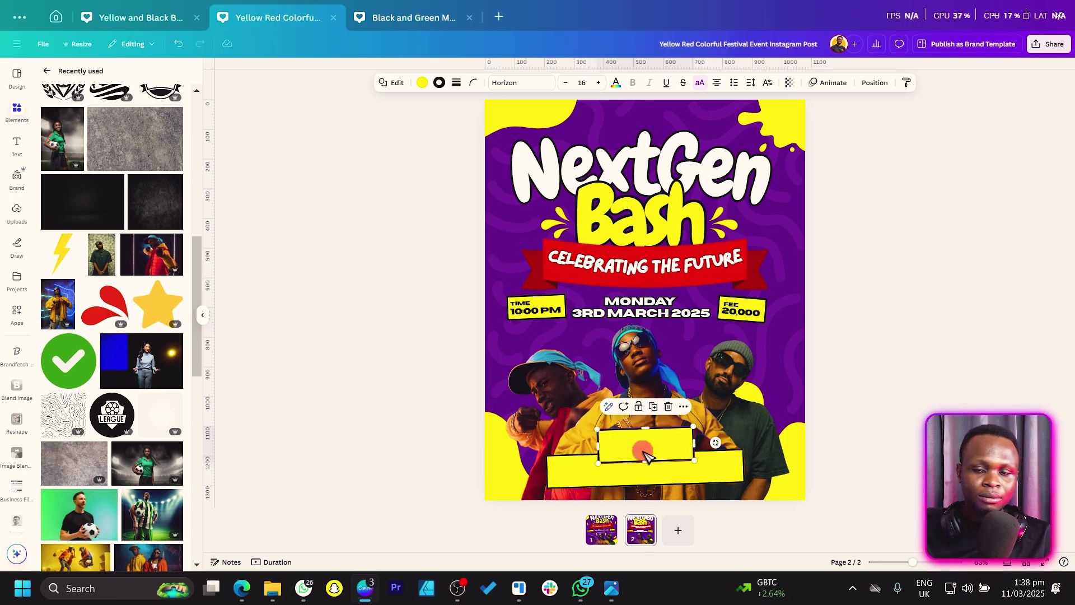
pyautogui.scroll(2, 648, 456)
pyautogui.scroll(-1, 669, 359)
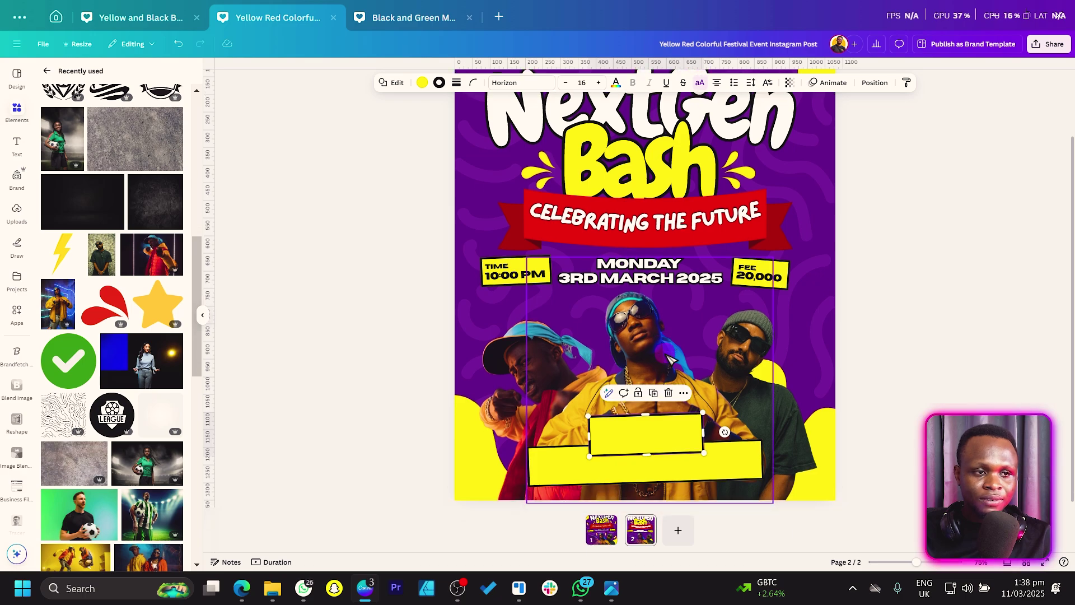
pyautogui.scroll(4, 669, 358)
pyautogui.scroll(-1, 616, 224)
pyautogui.click(593, 123)
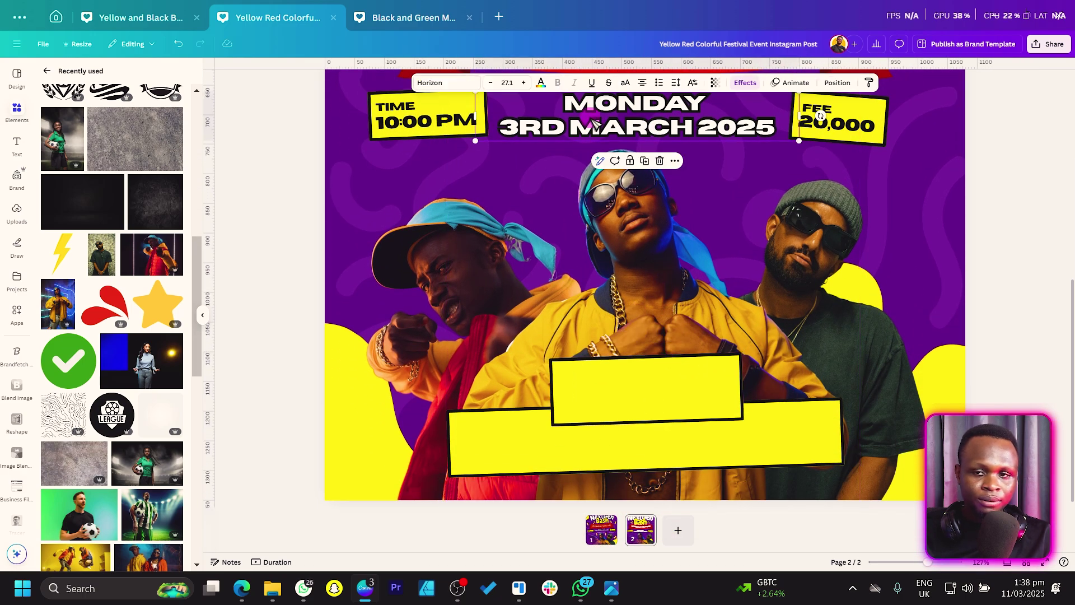
pyautogui.click(403, 110)
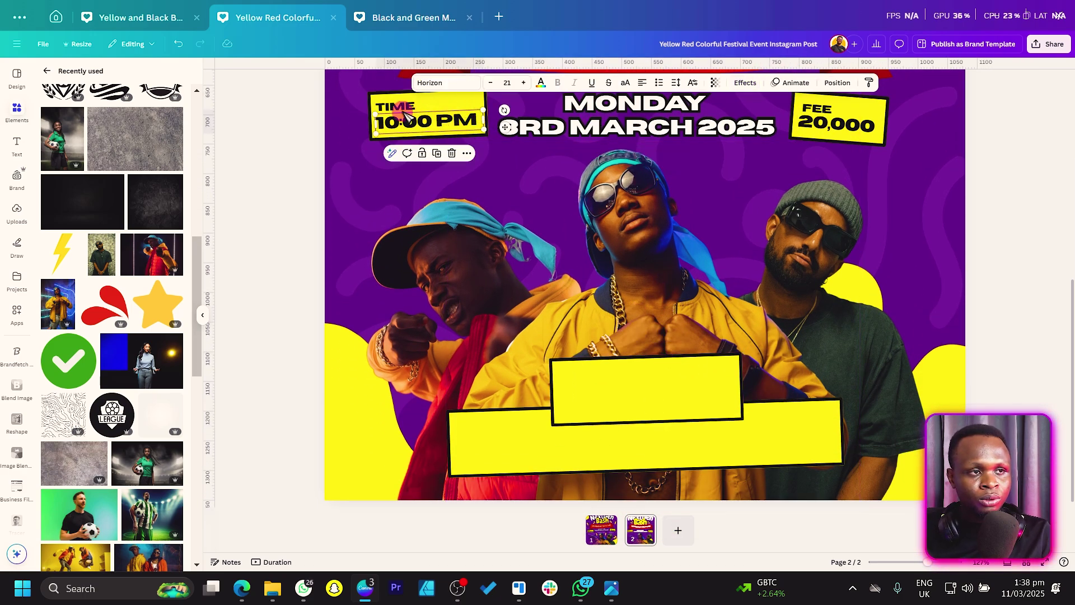
pyautogui.hotkey('ctrl', 'd')
pyautogui.moveTo(403, 110); pyautogui.dragTo(589, 374)
pyautogui.click(703, 408)
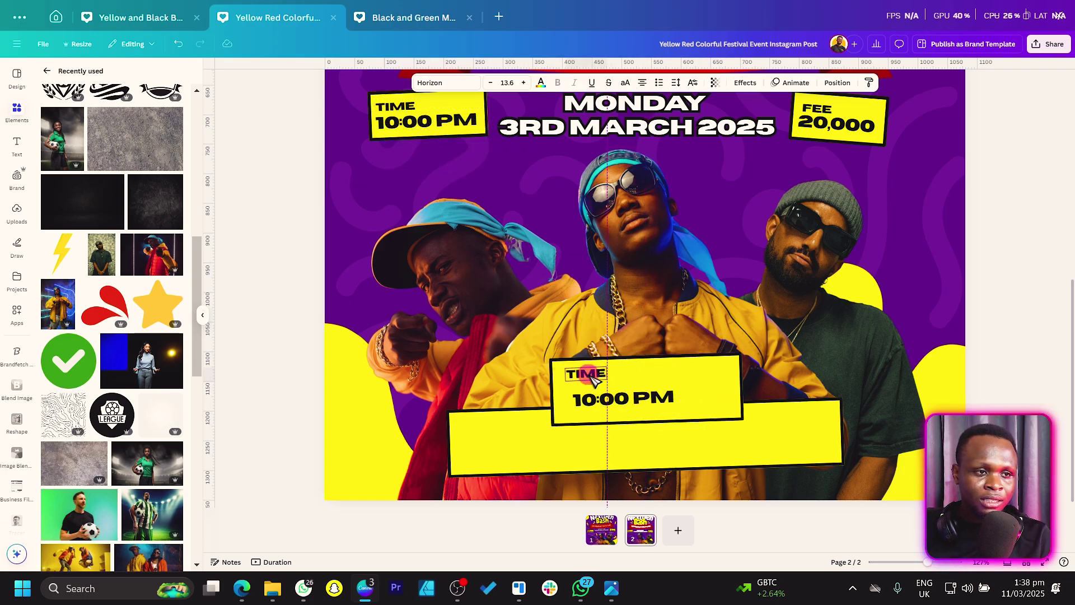
# - Change the copied time label to "ACTIVITIES" and widen its text box so the word fits on one line
pyautogui.doubleClick(589, 383)
pyautogui.write('activi')
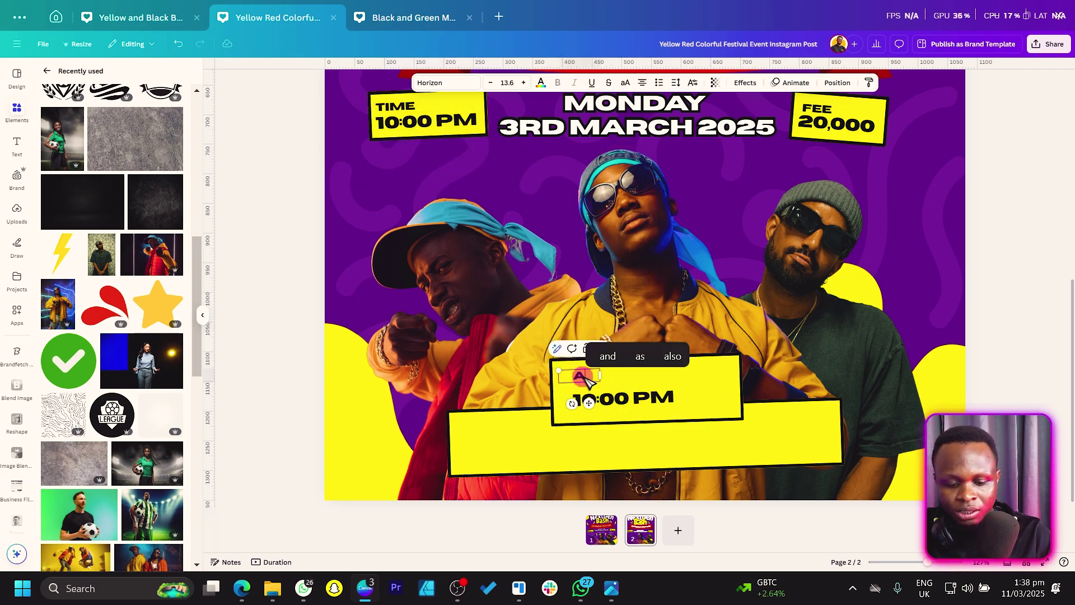
pyautogui.write('ties')
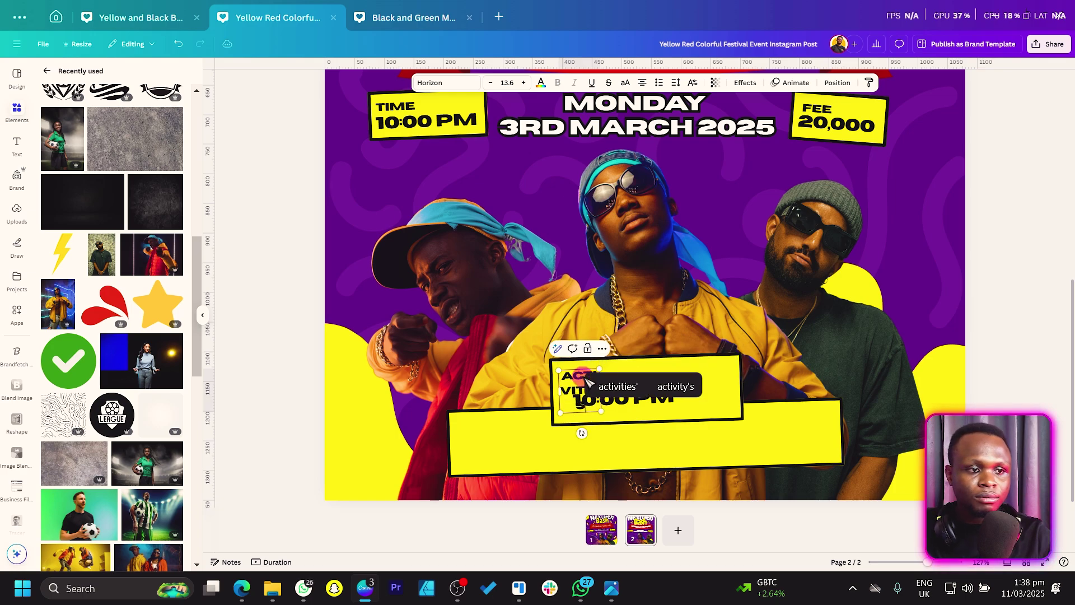
pyautogui.moveTo(604, 386); pyautogui.dragTo(652, 384)
# - Replace the copied 10:00 PM text with "RAVE - FOOD - GAMES" and widen its text box to a single line
pyautogui.doubleClick(657, 400)
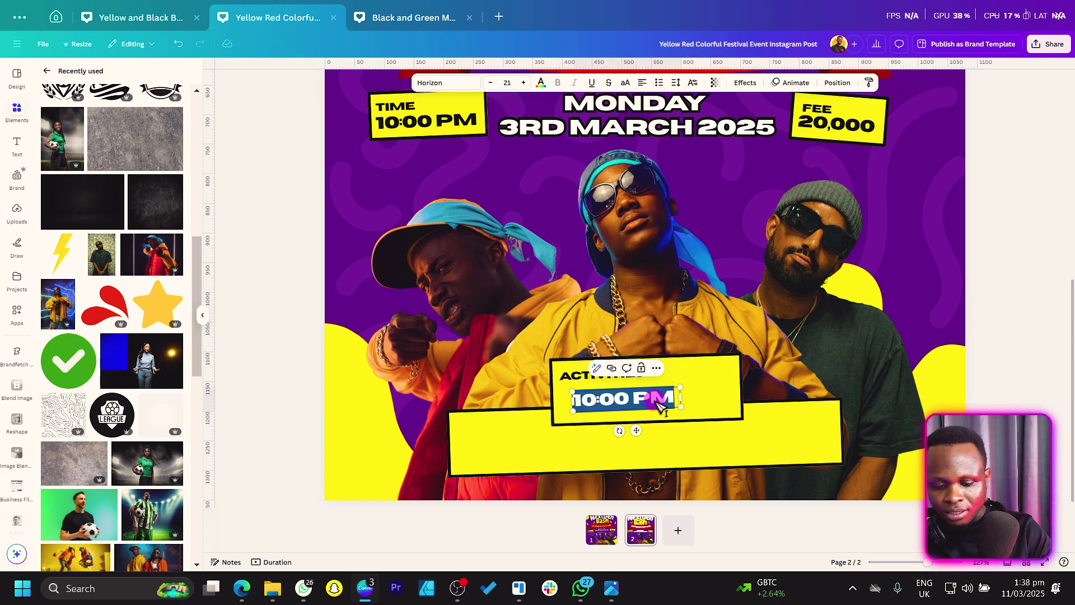
pyautogui.write('rave')
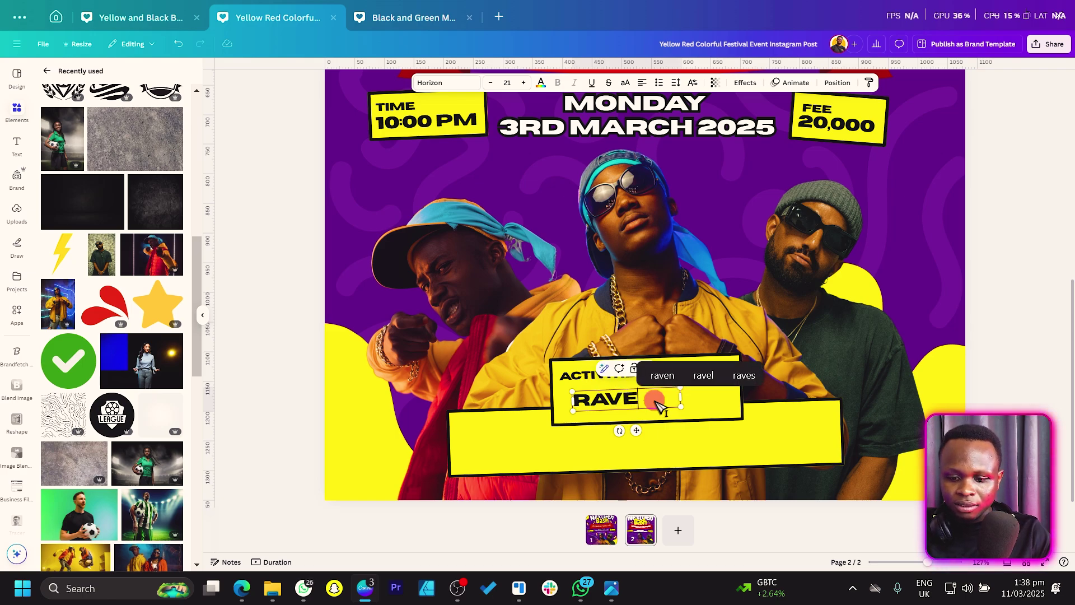
pyautogui.write(' - foods')
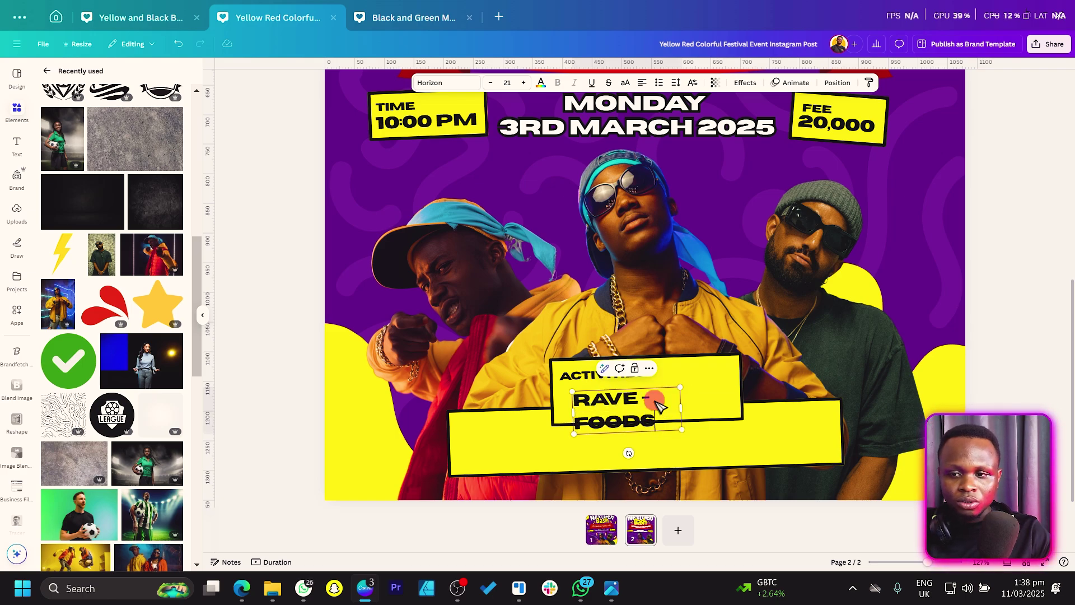
pyautogui.press('BackSpace')
pyautogui.write('- GAMES')
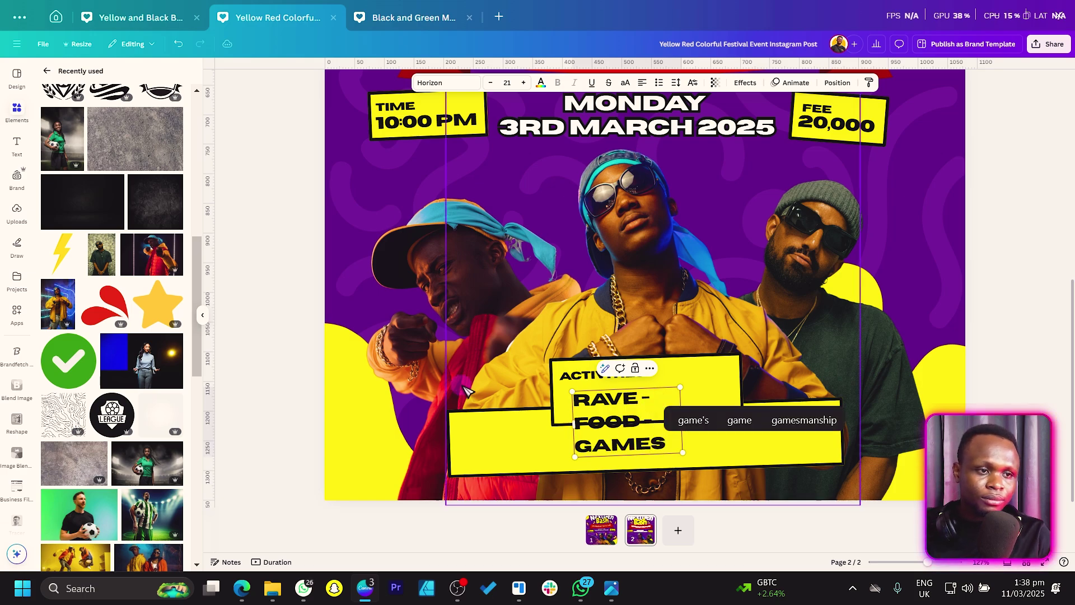
pyautogui.moveTo(681, 419); pyautogui.dragTo(846, 421)
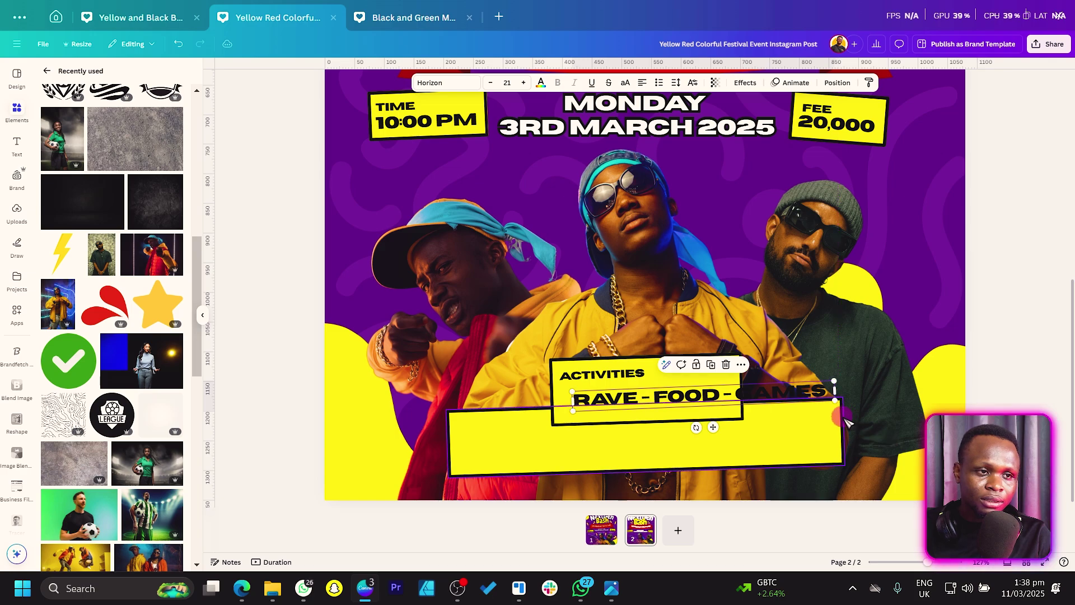
# - Resize the upper yellow box to fit the activities text, and move box and text together so they overlap the wide bar's upper edge
pyautogui.moveTo(731, 417); pyautogui.dragTo(689, 407)
pyautogui.click(691, 415)
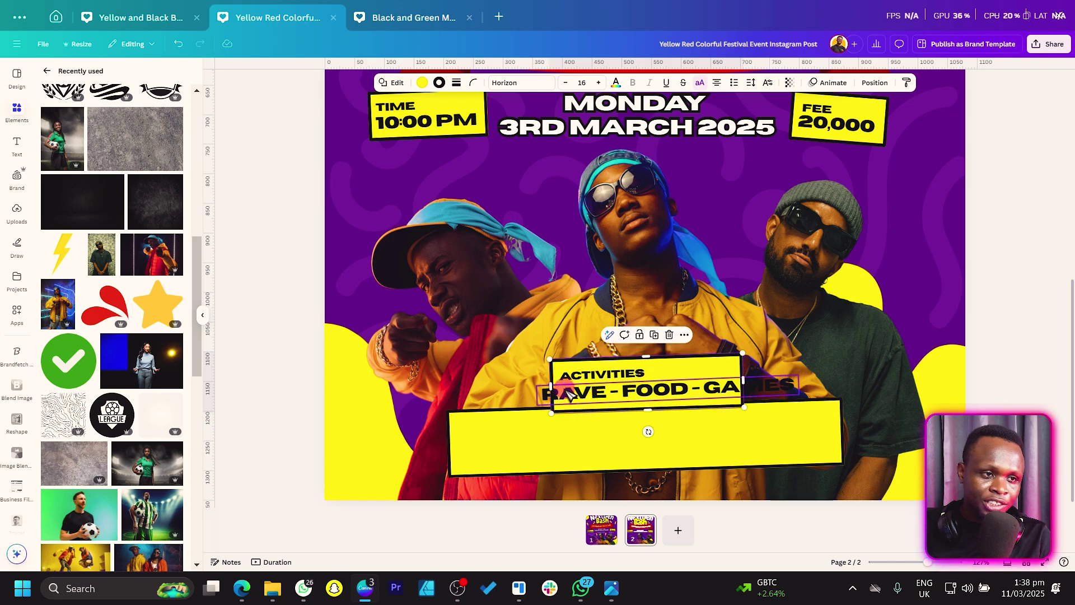
pyautogui.moveTo(551, 386); pyautogui.dragTo(536, 386)
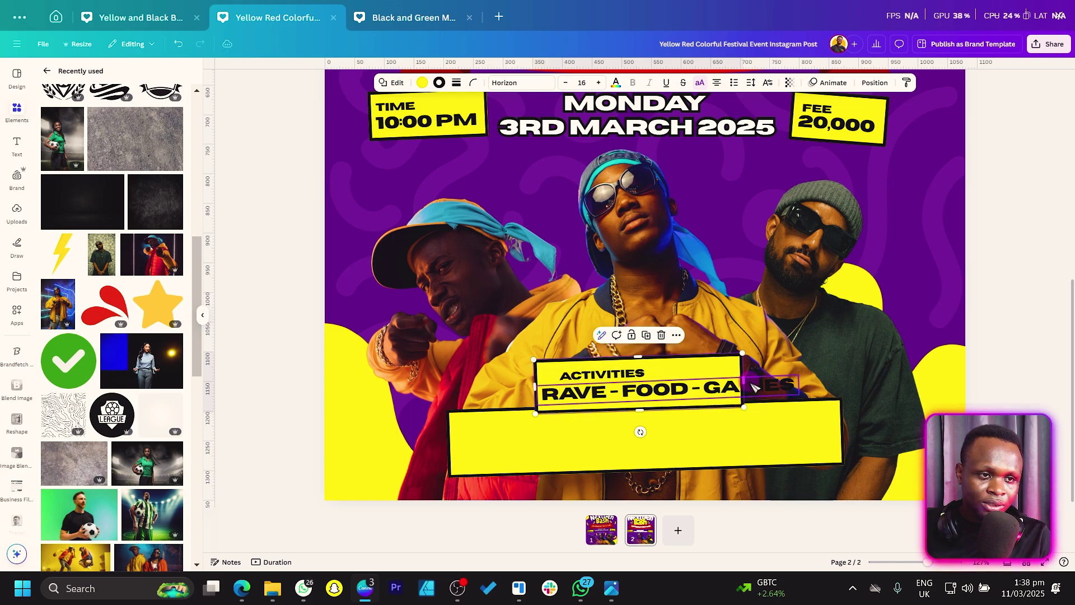
pyautogui.moveTo(743, 381); pyautogui.dragTo(807, 385)
pyautogui.click(667, 383)
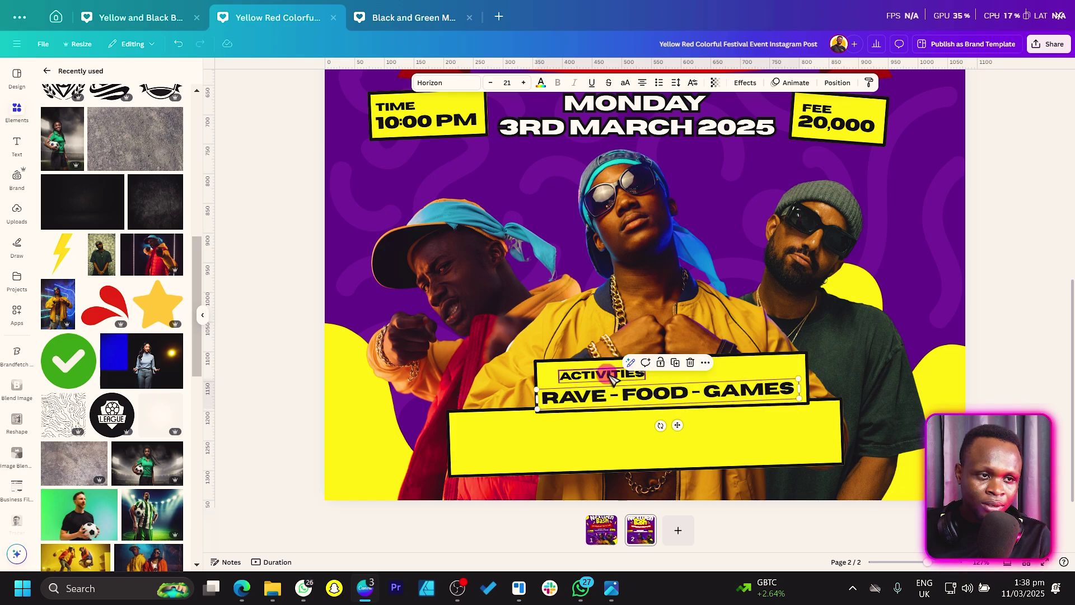
pyautogui.moveTo(612, 392); pyautogui.dragTo(592, 402)
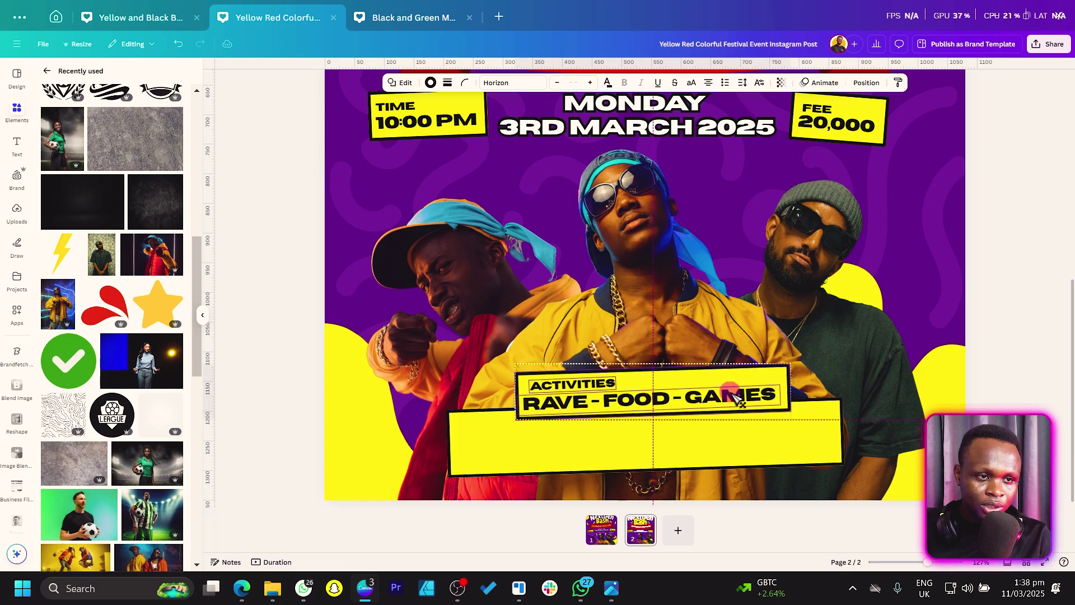
# - Duplicate both activities text lines and place the copies on the wide lower yellow bar
pyautogui.click(506, 441)
pyautogui.click(556, 401)
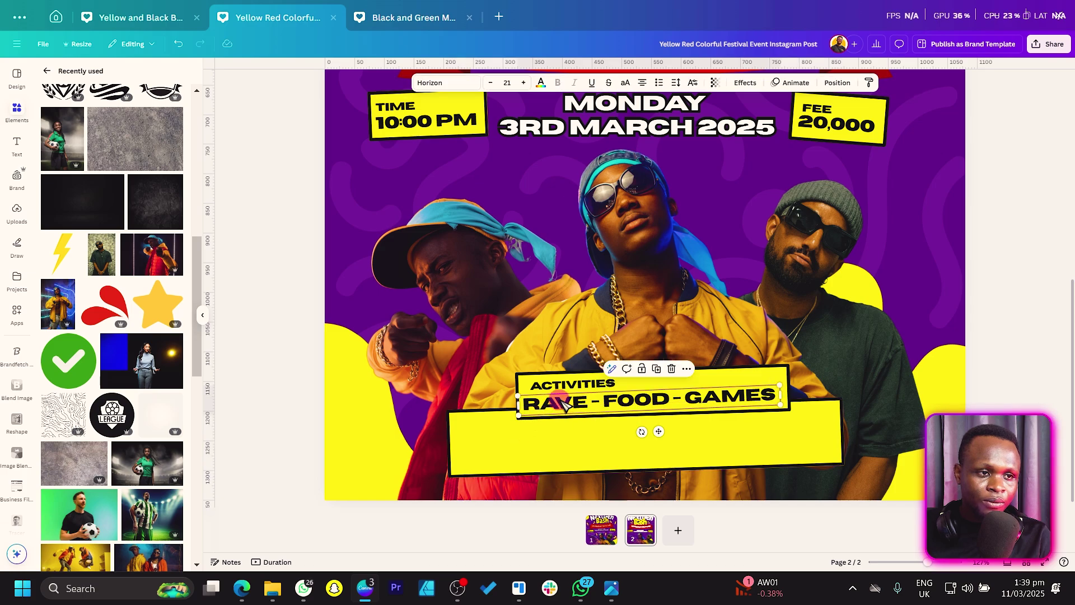
pyautogui.click(562, 431)
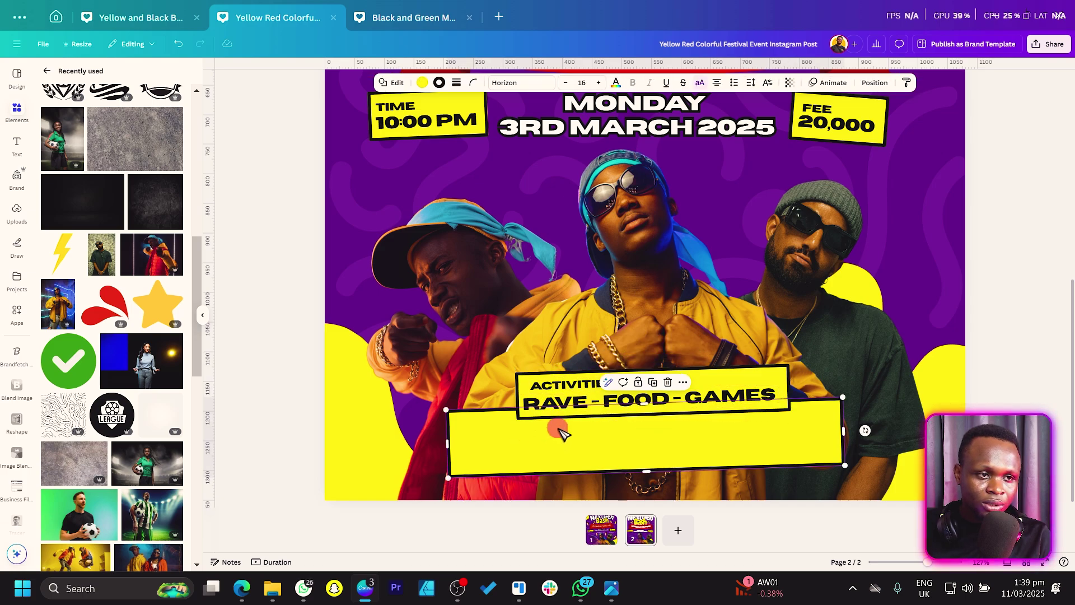
pyautogui.click(594, 401)
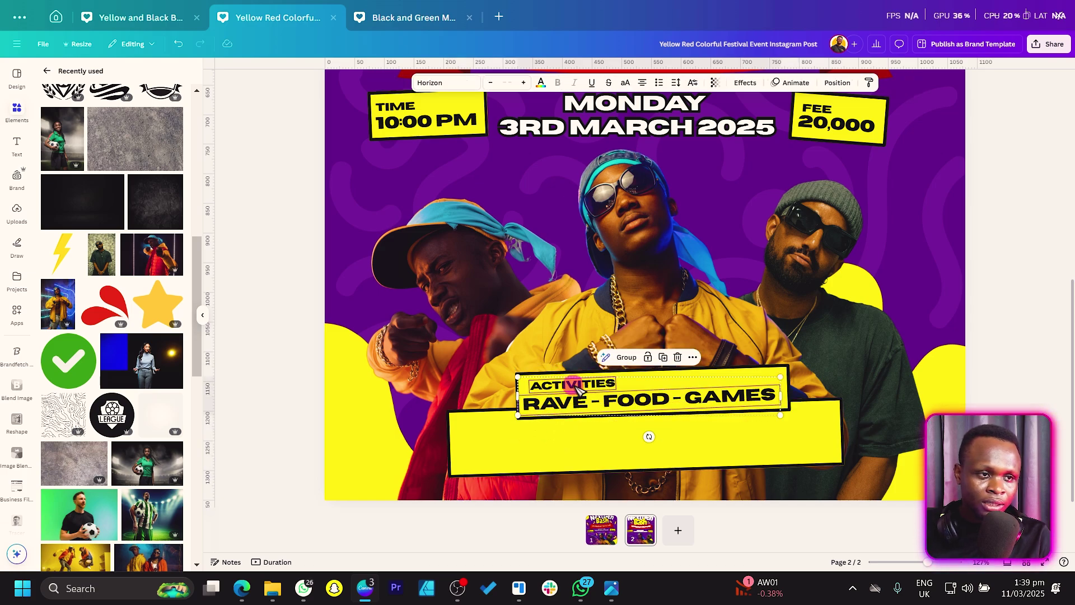
pyautogui.moveTo(626, 404); pyautogui.dragTo(634, 448)
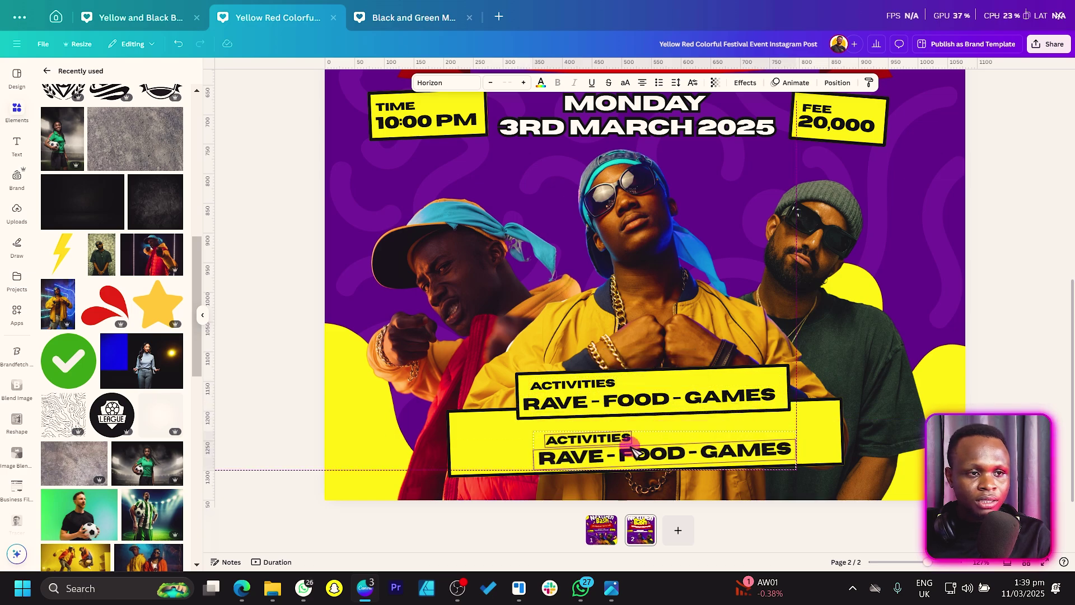
# - Change the copied label to "LOCATION" and move both copied lines to the wide bar's left end
pyautogui.click(567, 432)
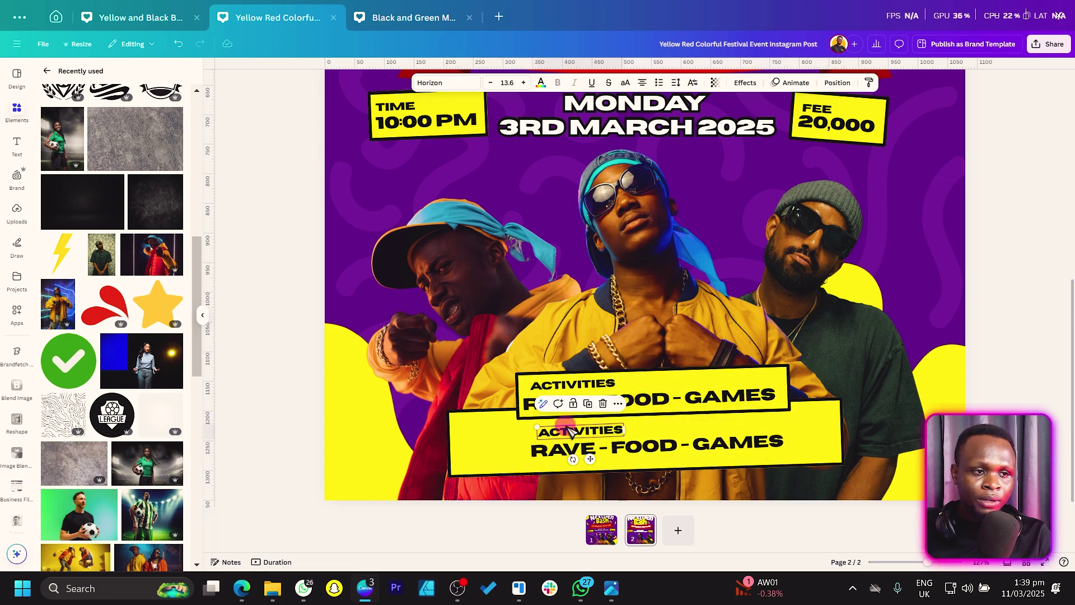
pyautogui.doubleClick(571, 432)
pyautogui.write('location')
pyautogui.moveTo(590, 459); pyautogui.dragTo(507, 457)
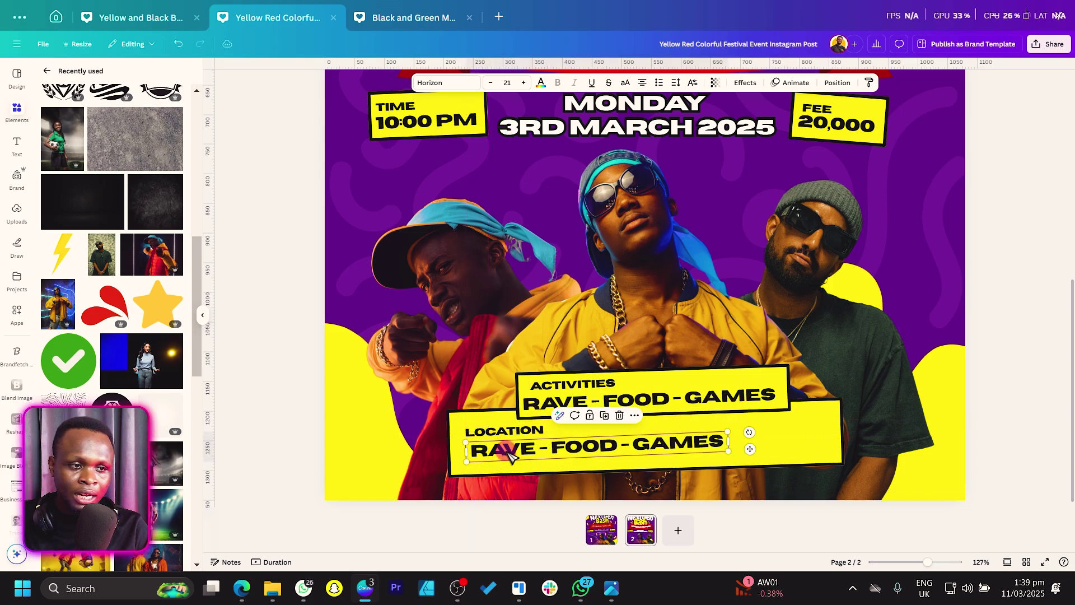
# - Replace the copied activities line with the venue address copied from page 1, and widen its text box to one line
pyautogui.doubleClick(509, 455)
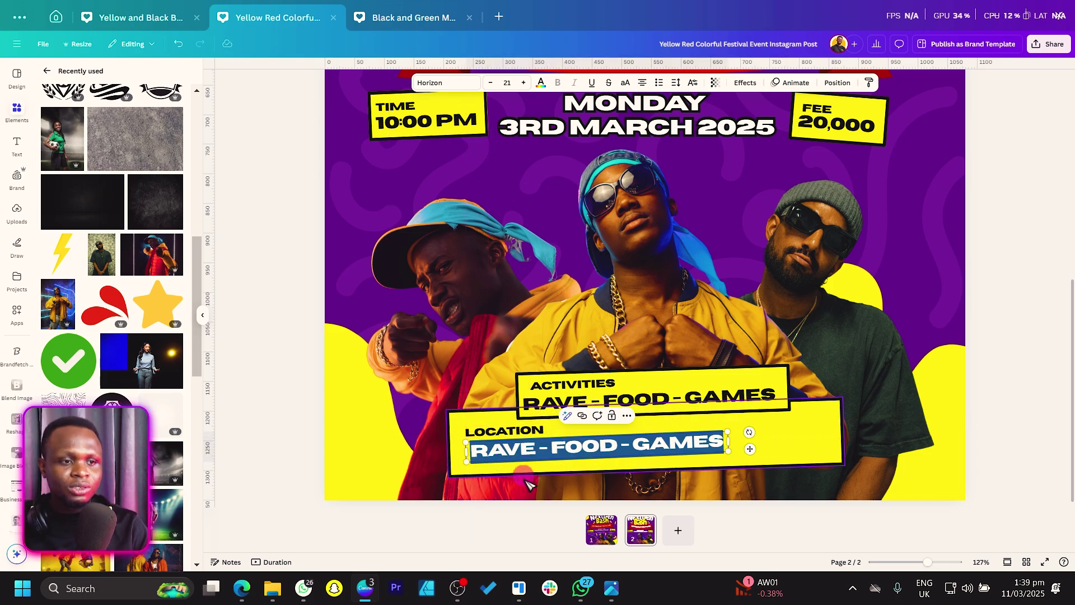
pyautogui.click(612, 538)
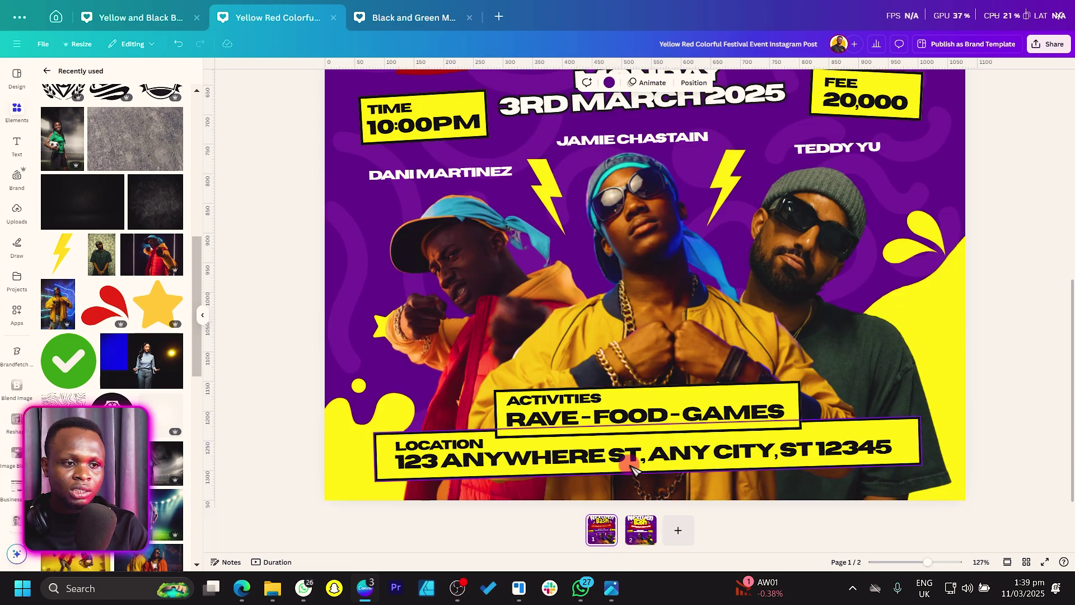
pyautogui.doubleClick(618, 455)
pyautogui.hotkey('ctrl', 'c')
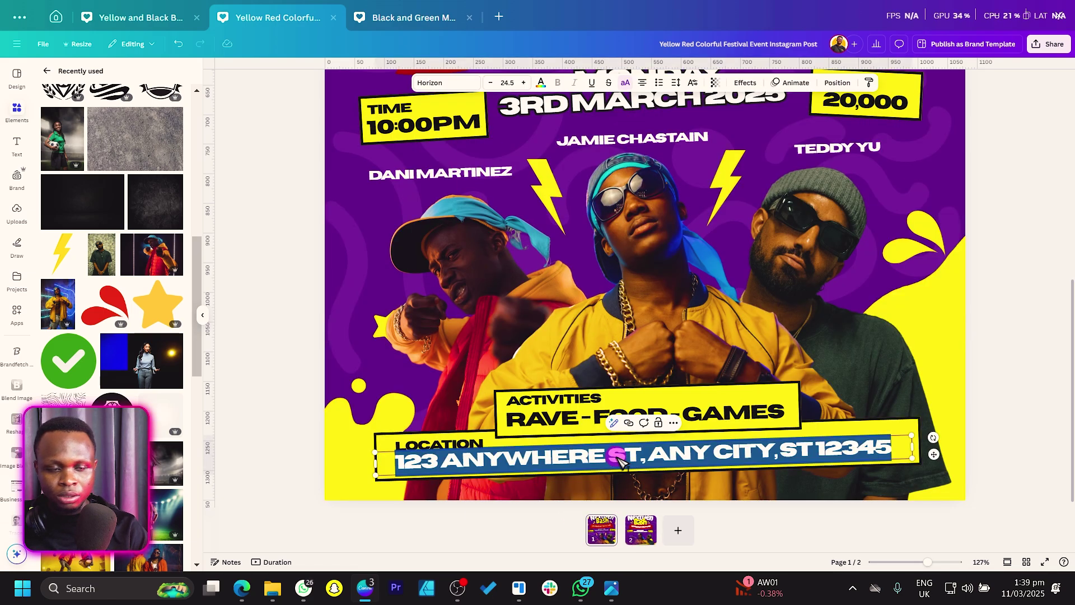
pyautogui.click(640, 535)
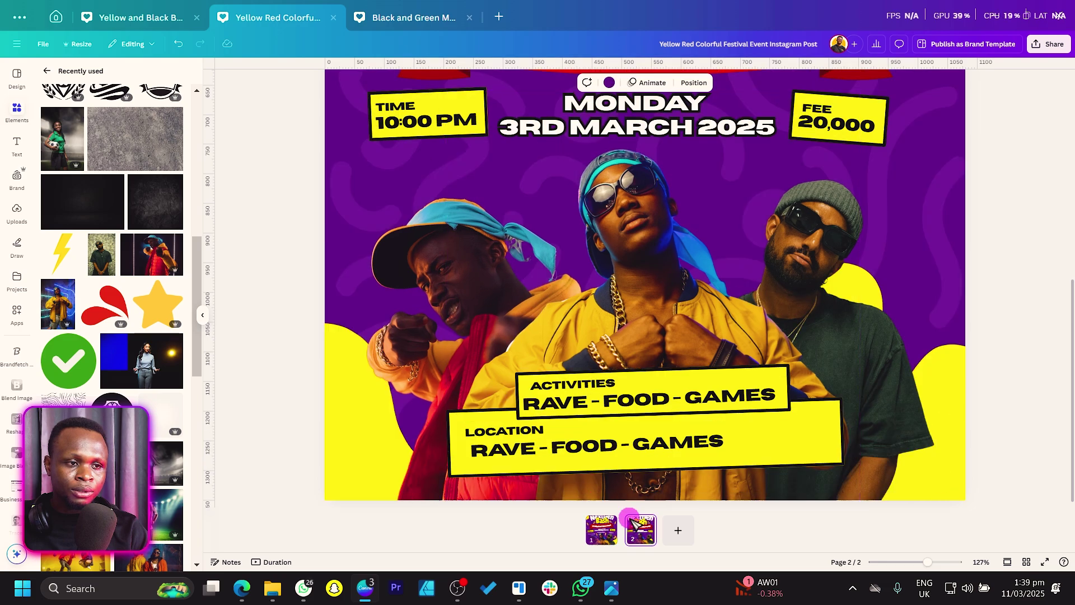
pyautogui.doubleClick(582, 448)
pyautogui.hotkey('ctrl', 'v')
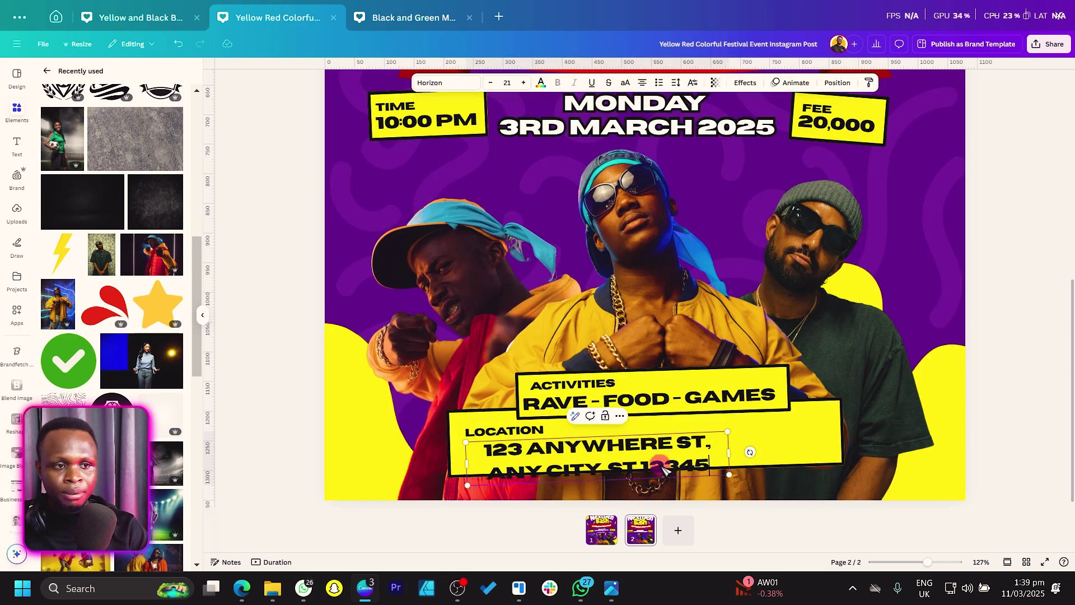
pyautogui.moveTo(784, 456); pyautogui.dragTo(898, 448)
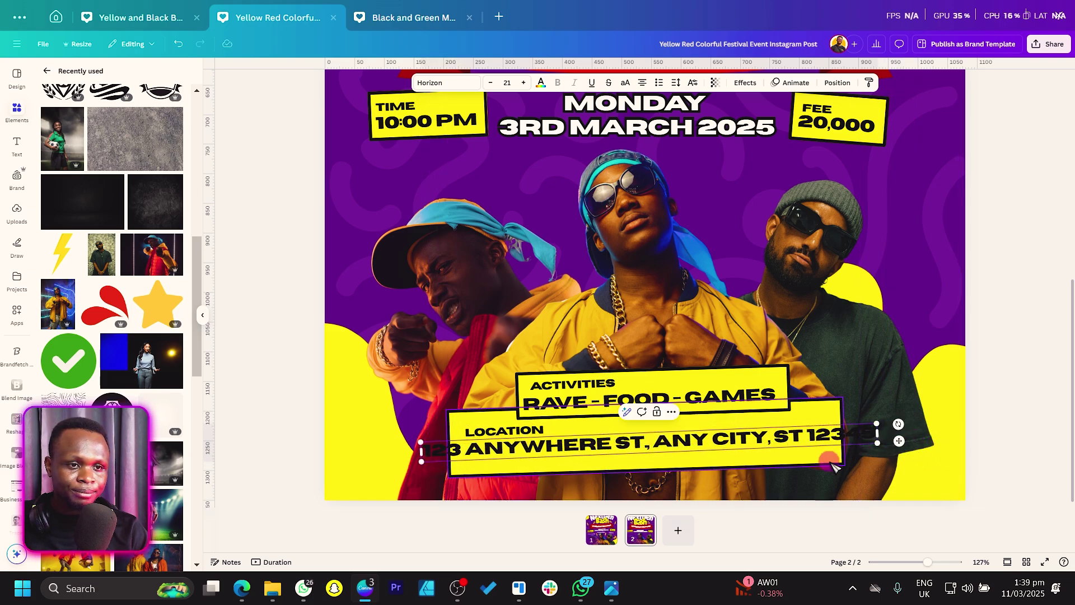
# - Align the address under the location label and make the lower yellow bar wider and shorter to fit around both lines
pyautogui.moveTo(499, 437); pyautogui.dragTo(457, 430)
pyautogui.click(593, 466)
pyautogui.moveTo(592, 472); pyautogui.dragTo(592, 459)
pyautogui.scroll(-3, 595, 463)
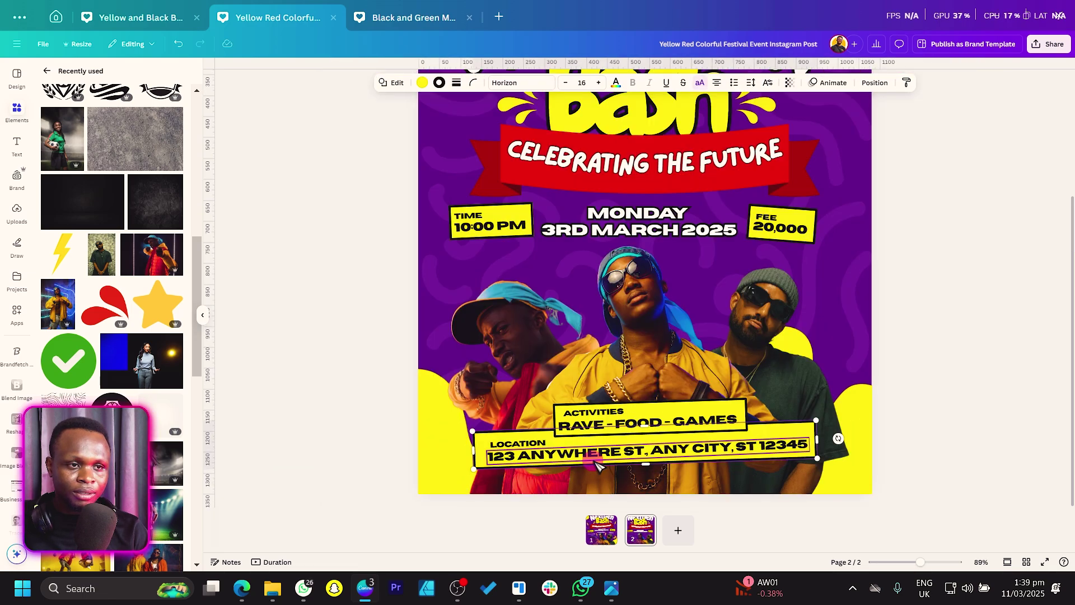
pyautogui.scroll(-2, 595, 461)
pyautogui.click(319, 389)
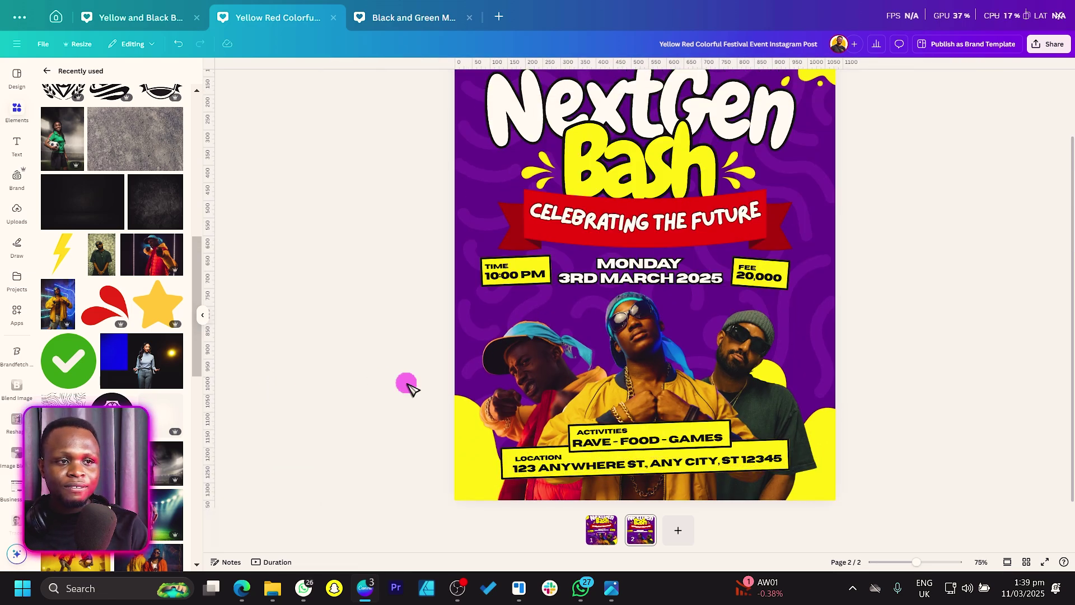
# - Move the three performer cutouts down together to open space below the date and time details
pyautogui.click(801, 358)
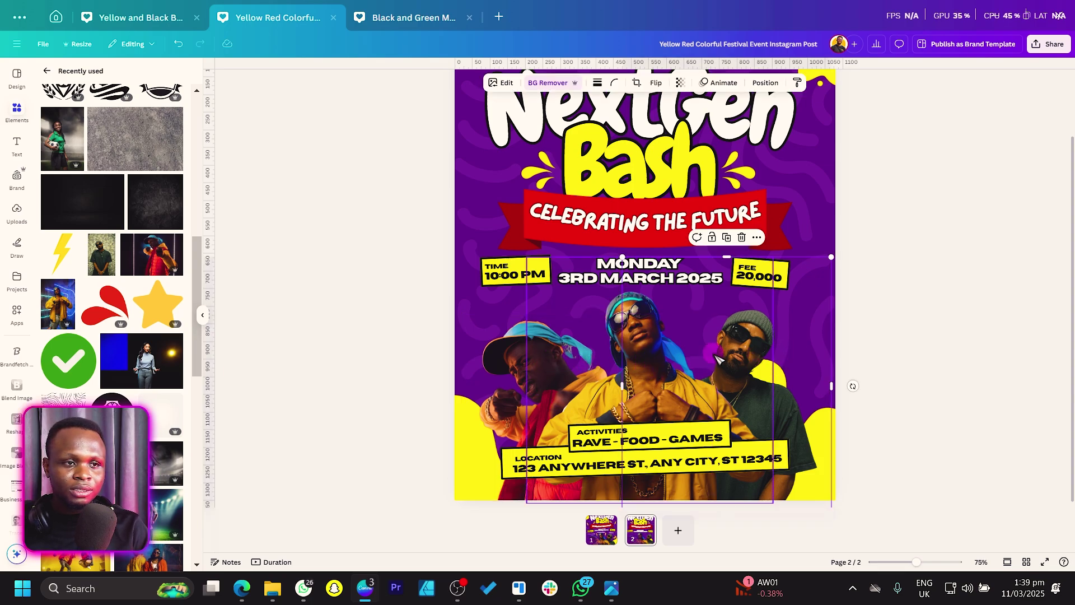
pyautogui.keyDown('shift'); pyautogui.click(520, 356); pyautogui.keyUp('shift')
pyautogui.moveTo(636, 361); pyautogui.dragTo(641, 378)
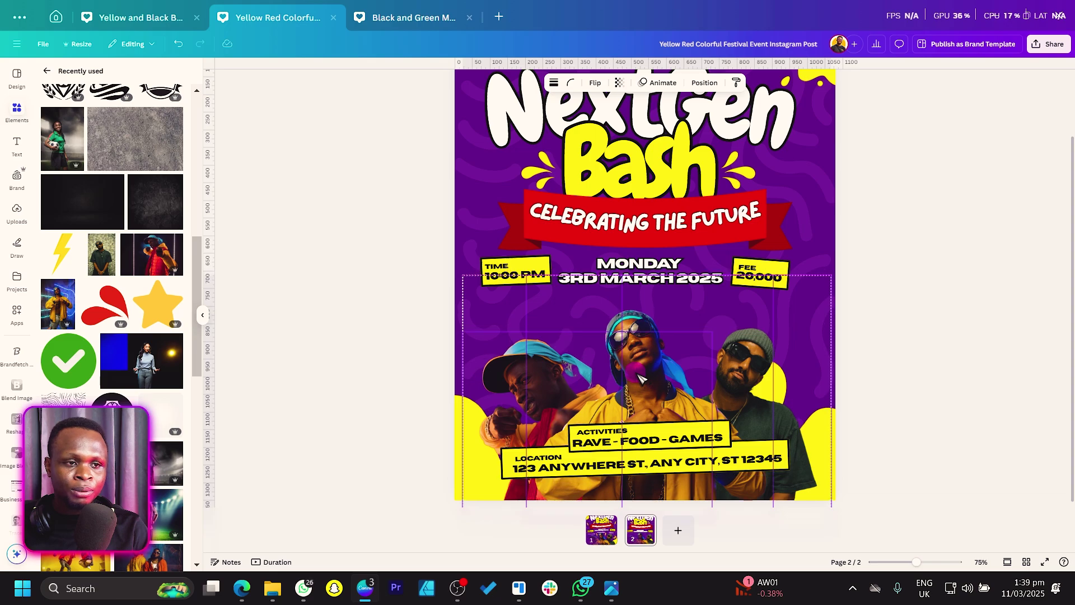
pyautogui.click(395, 204)
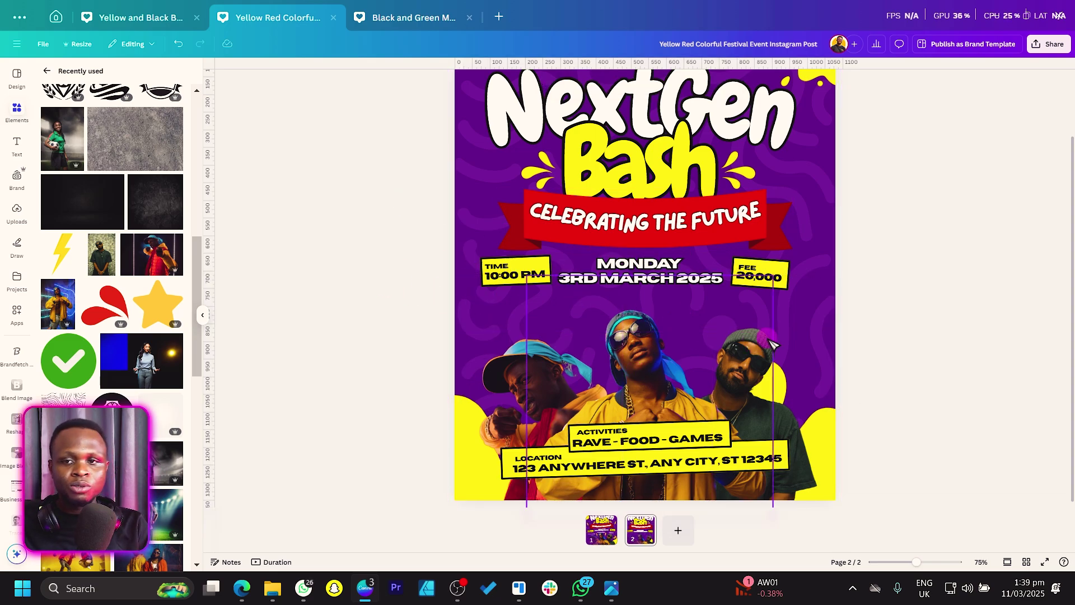
# - Search the elements for "bolt", add the yellow two-tone lightning bolt to the page, and recolour both of its colours to the design's bright yellow
pyautogui.click(49, 72)
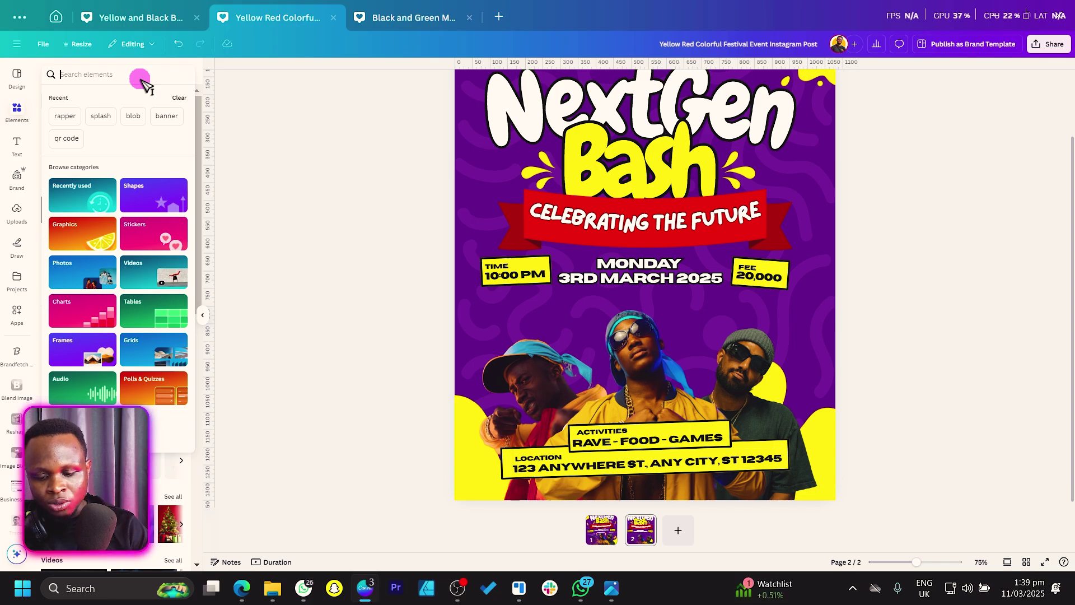
pyautogui.write('bolt')
pyautogui.press('Return')
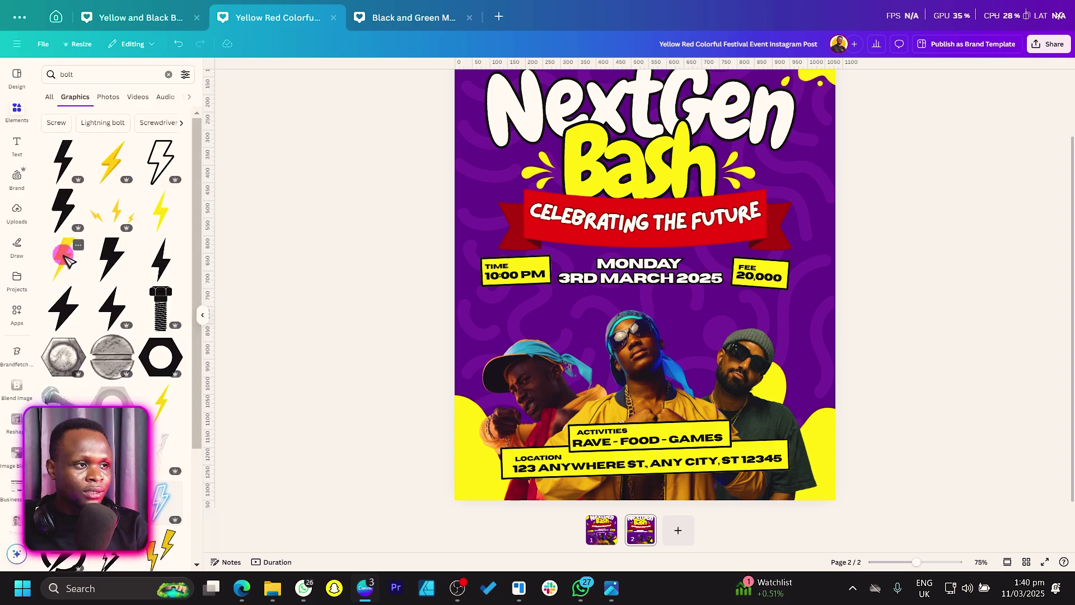
pyautogui.click(66, 260)
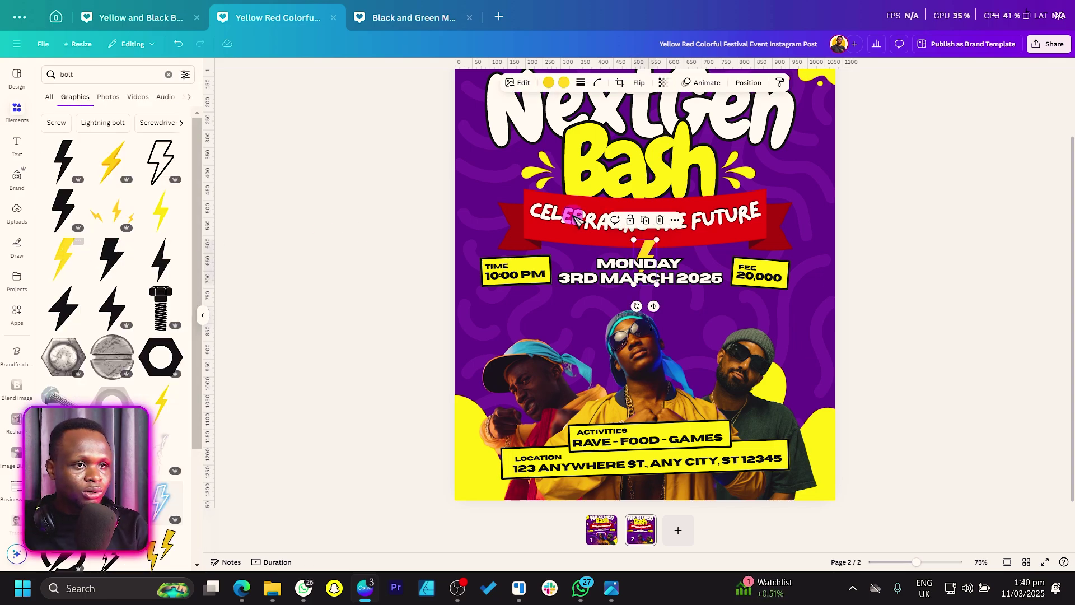
pyautogui.click(548, 82)
pyautogui.click(565, 83)
# - Place resized copies of the bolt on both sides of the title and on either side of the middle performer's head, flipping them to vary direction
pyautogui.moveTo(629, 263); pyautogui.dragTo(809, 188)
pyautogui.click(638, 82)
pyautogui.click(633, 109)
pyautogui.moveTo(794, 226); pyautogui.dragTo(810, 186)
pyautogui.scroll(2, 487, 202)
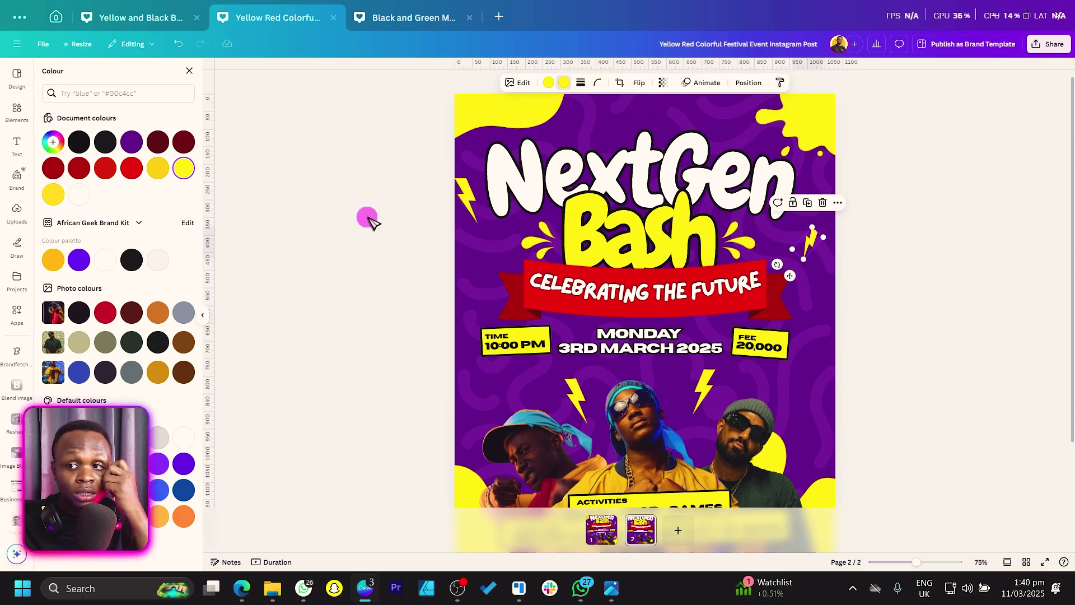
pyautogui.scroll(-2, 380, 210)
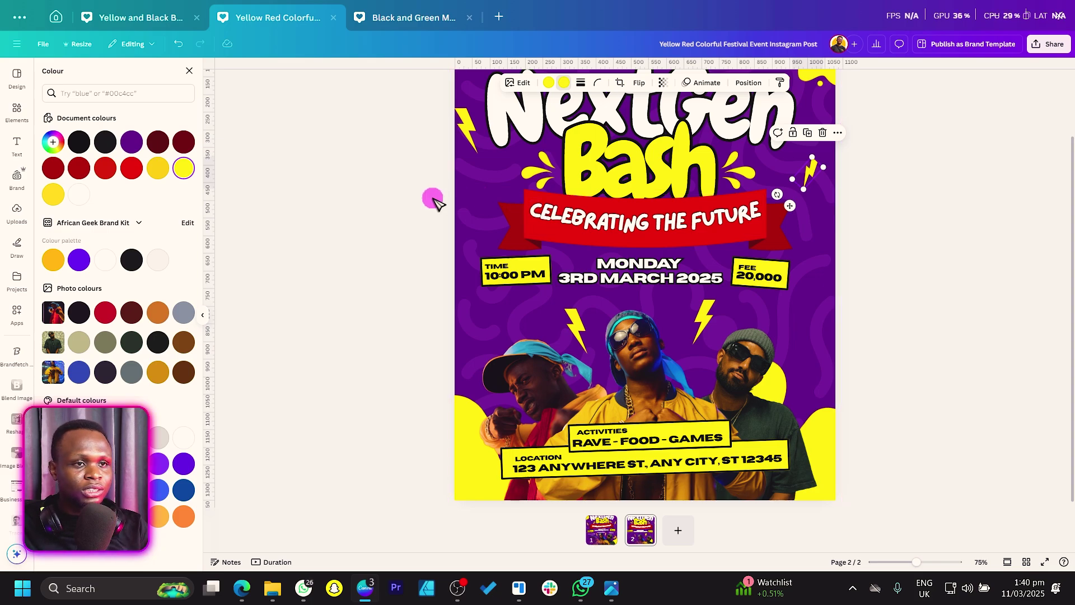
# - Search the elements for "star" and add a solid rounded star graphic to the page
pyautogui.click(16, 110)
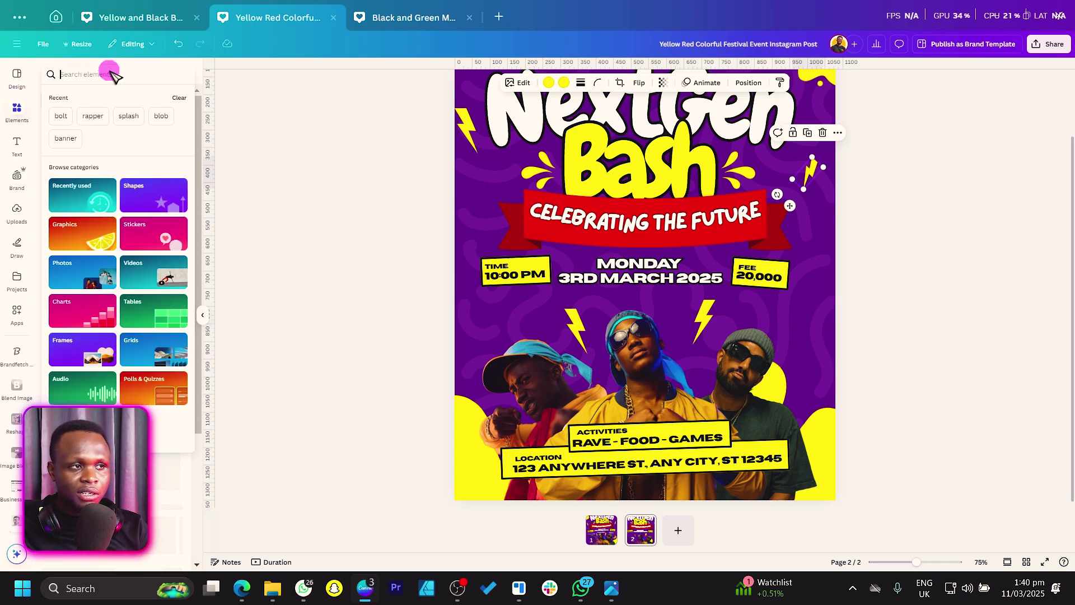
pyautogui.click(109, 73)
pyautogui.write('star')
pyautogui.press('Return')
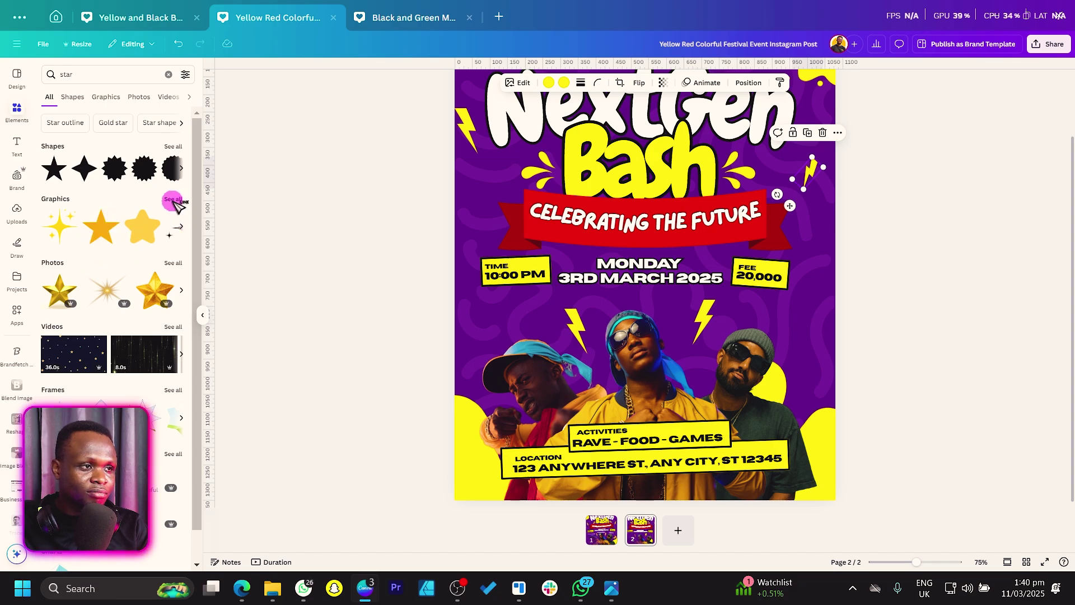
pyautogui.moveTo(674, 346); pyautogui.dragTo(174, 329)
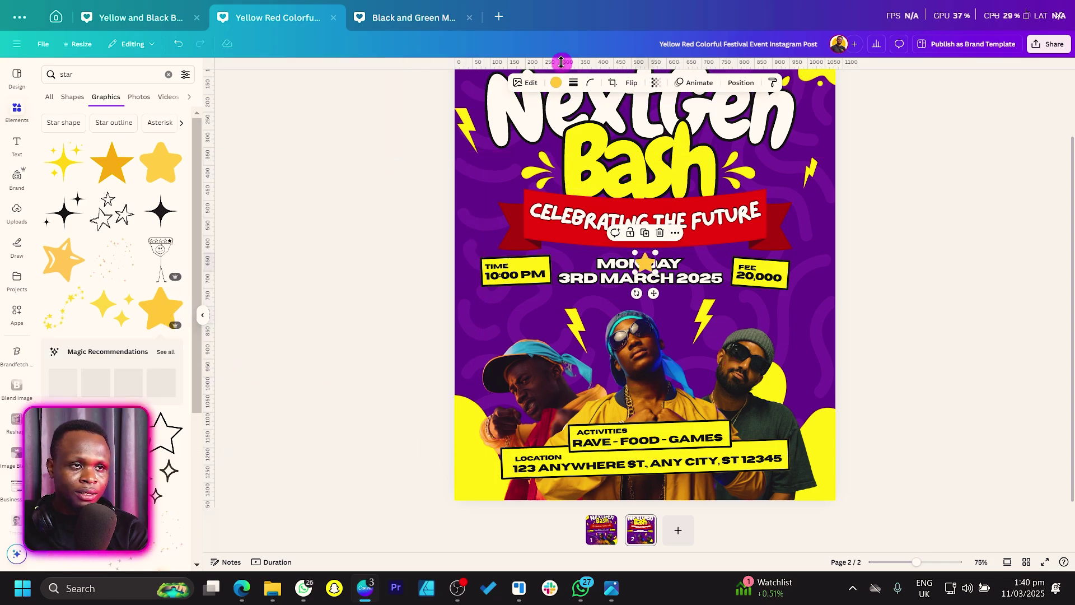
# - Recolour the star to the design's bright yellow and place small copies above the ribbon's left end and beside the two outer performers
pyautogui.click(557, 83)
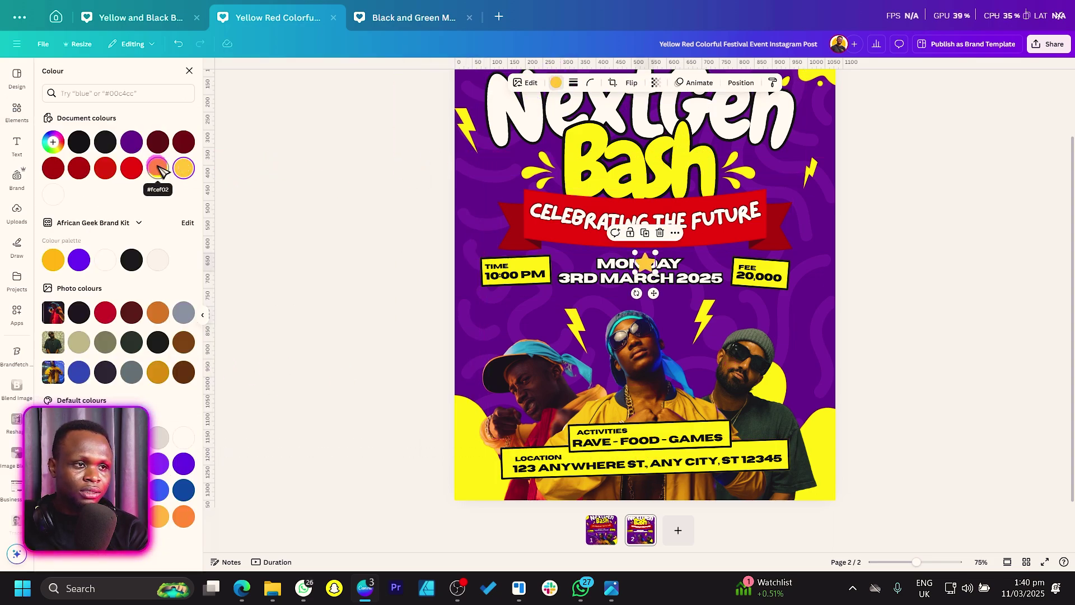
pyautogui.moveTo(654, 269); pyautogui.dragTo(501, 193)
pyautogui.moveTo(588, 373); pyautogui.dragTo(488, 382)
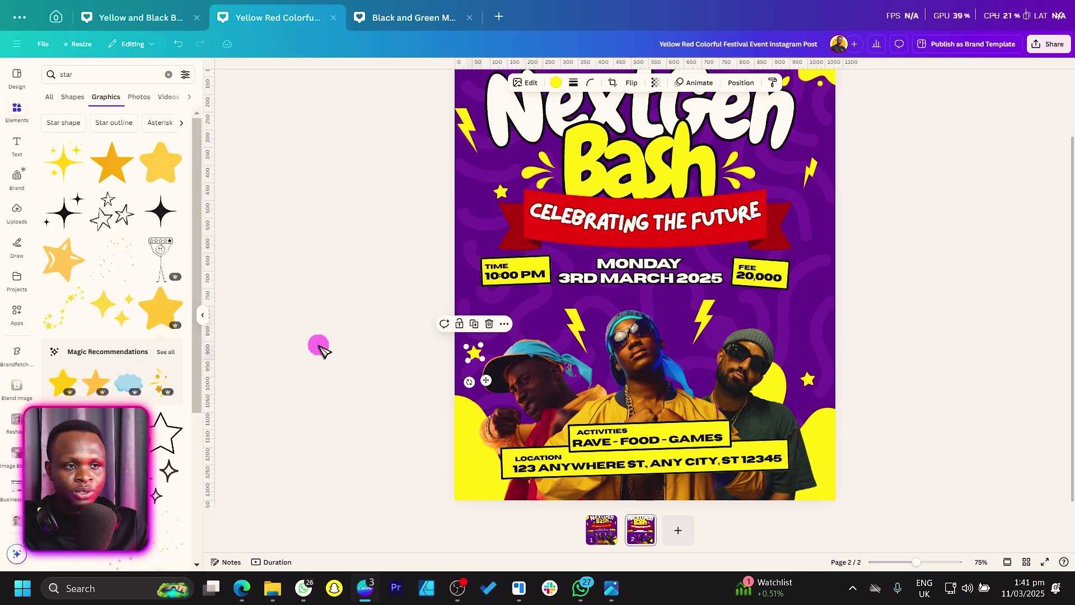
pyautogui.click(320, 347)
# - Duplicate the date text below itself, replace the copy with the middle performer's name, and shrink it to size 16.2 above his head
pyautogui.moveTo(669, 281); pyautogui.dragTo(668, 317)
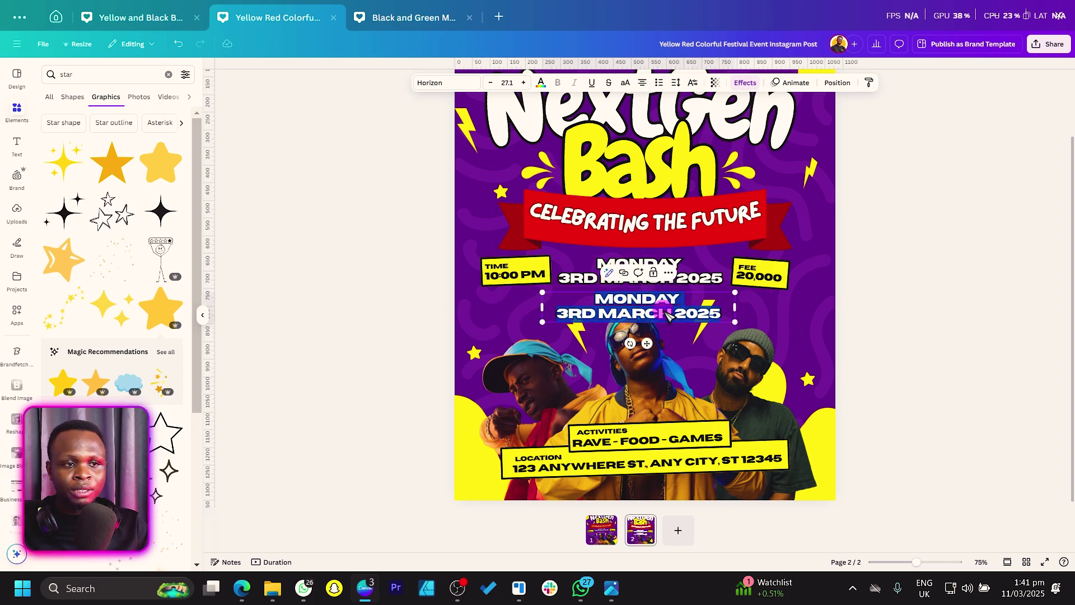
pyautogui.write('adrian tesche')
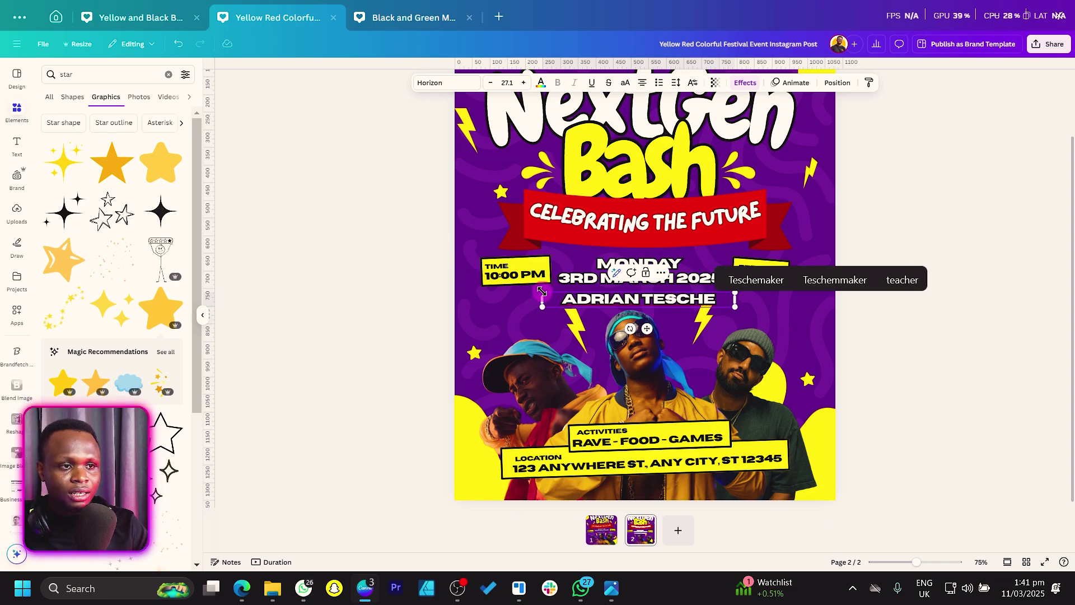
pyautogui.moveTo(542, 291); pyautogui.dragTo(580, 295)
# - Copy the small name label above the outer performers and enter the left performer's name
pyautogui.moveTo(645, 326); pyautogui.dragTo(764, 351)
pyautogui.doubleClick(527, 331)
pyautogui.write('benny min')
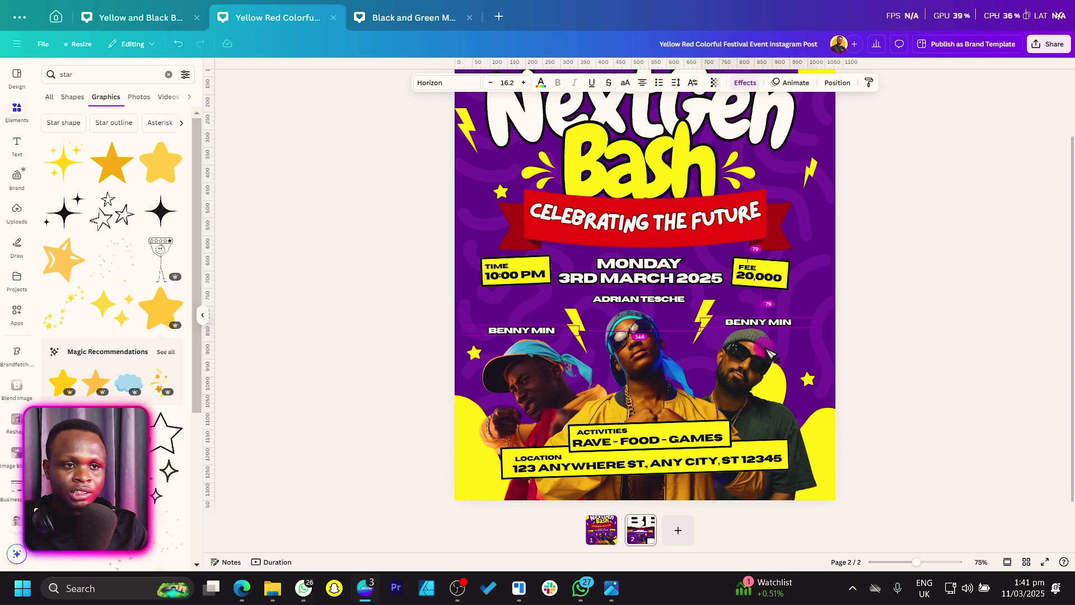
# - Replace the label above the right performer with his name and nudge the left performer's label slightly up
pyautogui.tripleClick(769, 324)
pyautogui.write('CALEB')
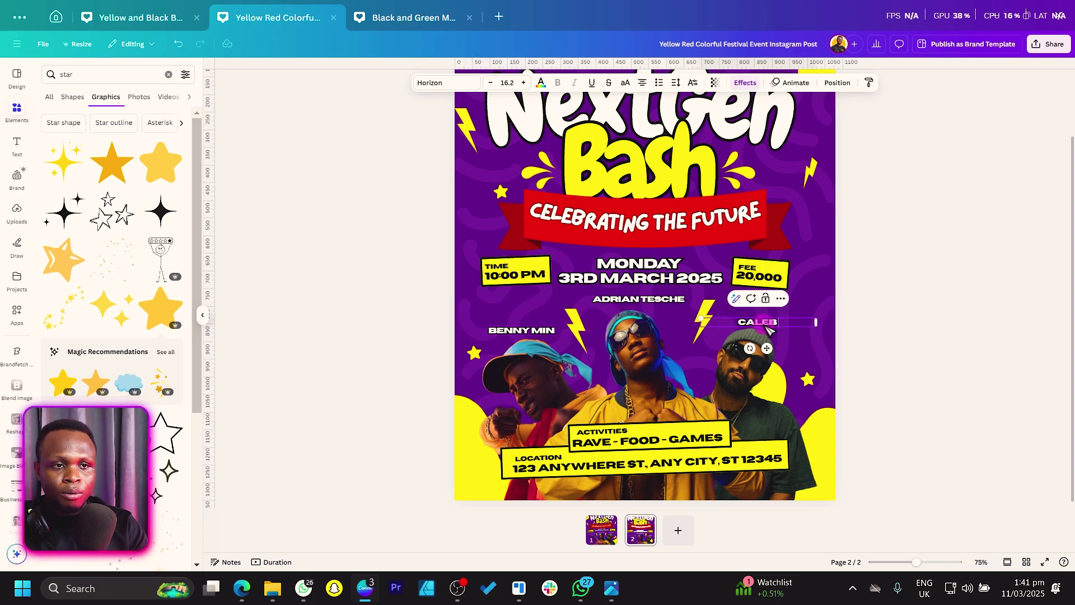
pyautogui.write(' OPP')
pyautogui.click(400, 315)
pyautogui.moveTo(527, 336); pyautogui.dragTo(527, 334)
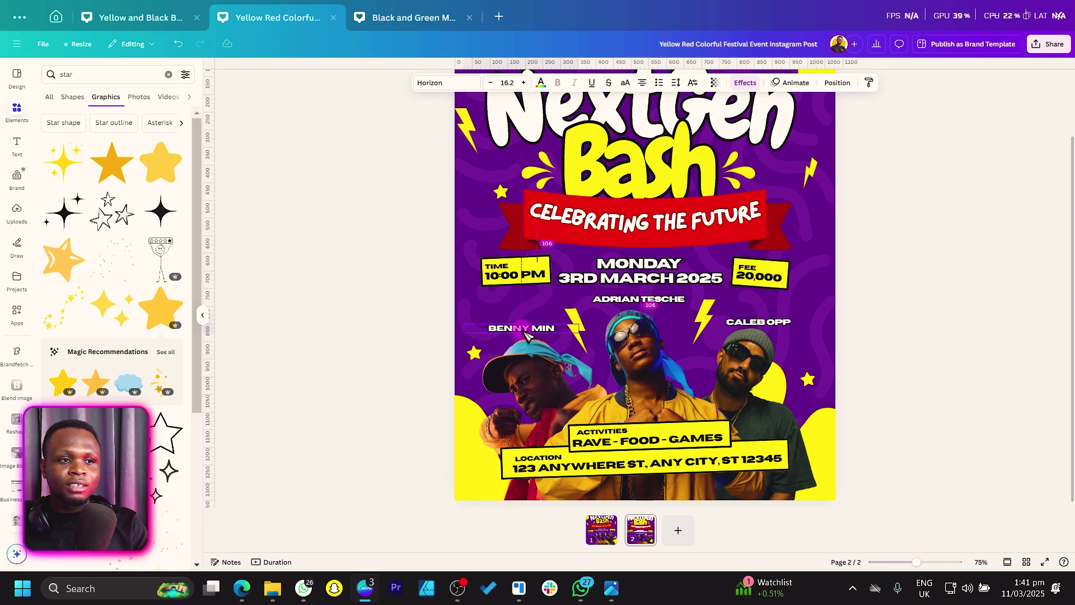